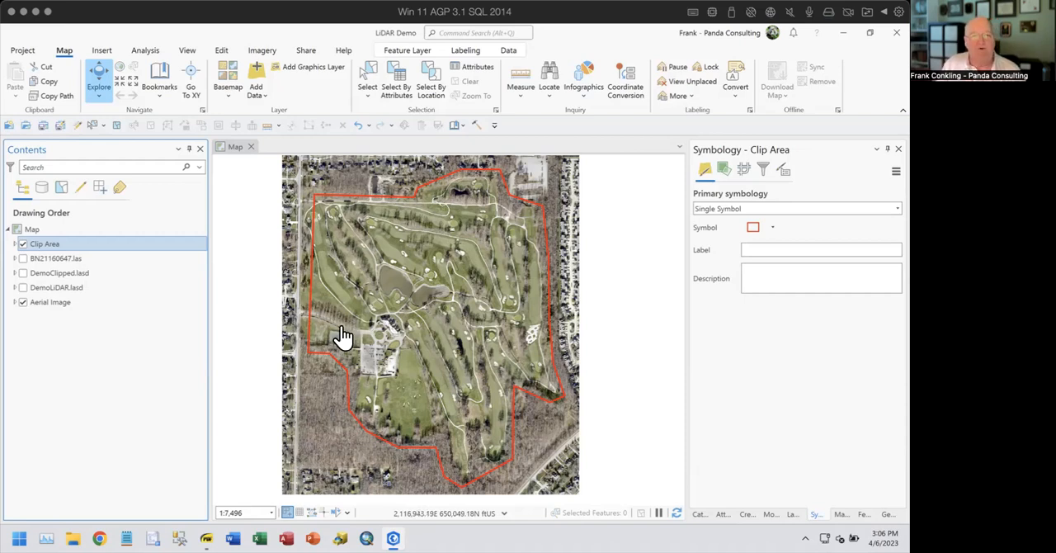
- Hide the Aerial Image layer and display the DemoLiDAR.lasd layer at a scale where its points are drawn
click(24, 303)
click(23, 287)
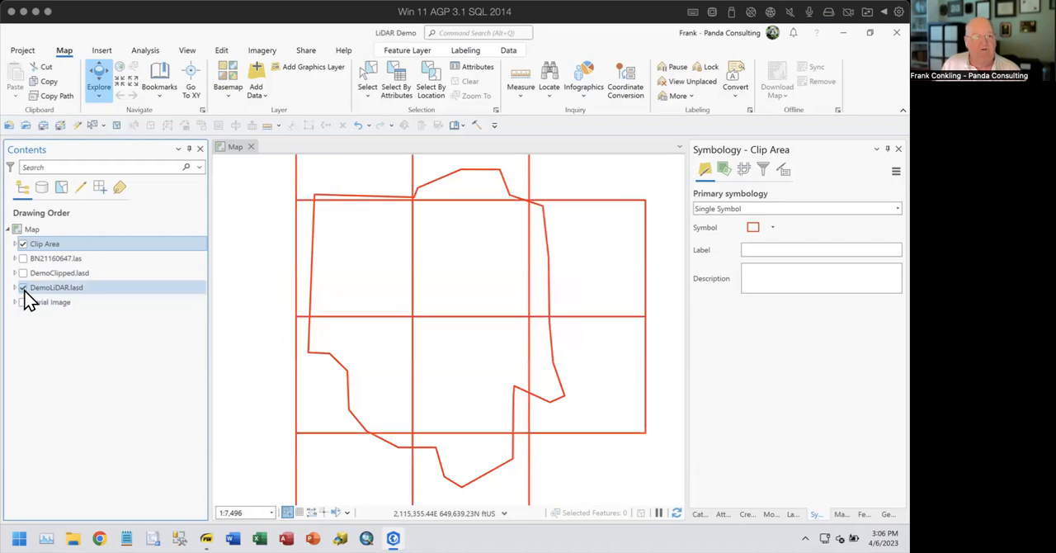
scroll(493, 323, down, 1)
scroll(492, 323, down, 2)
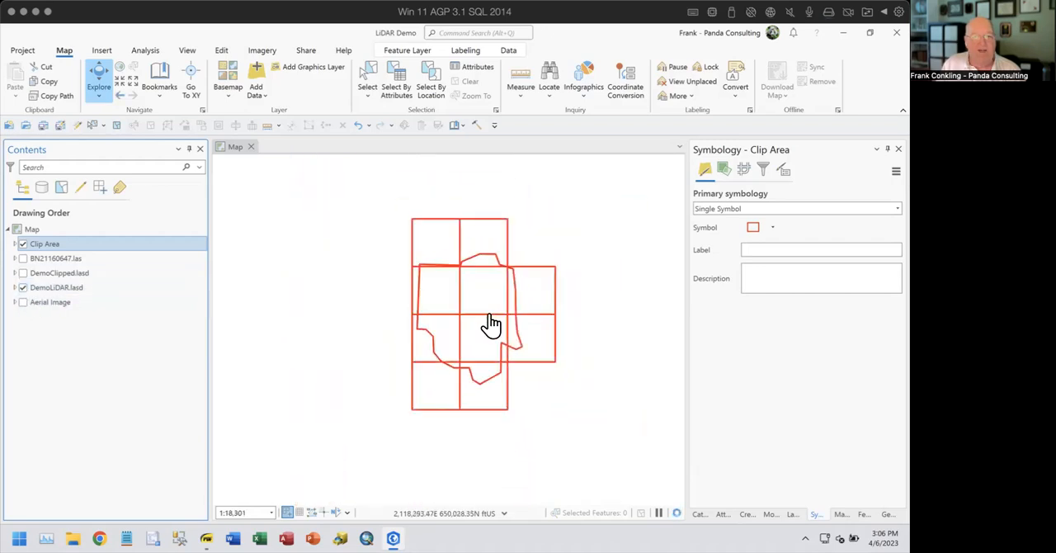
scroll(490, 324, up, 1)
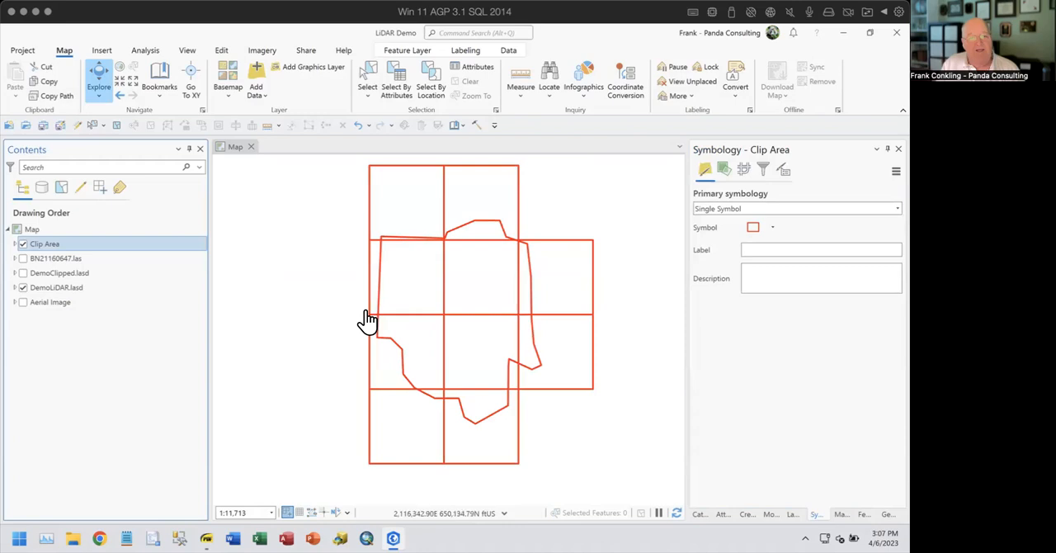
scroll(401, 444, up, 5)
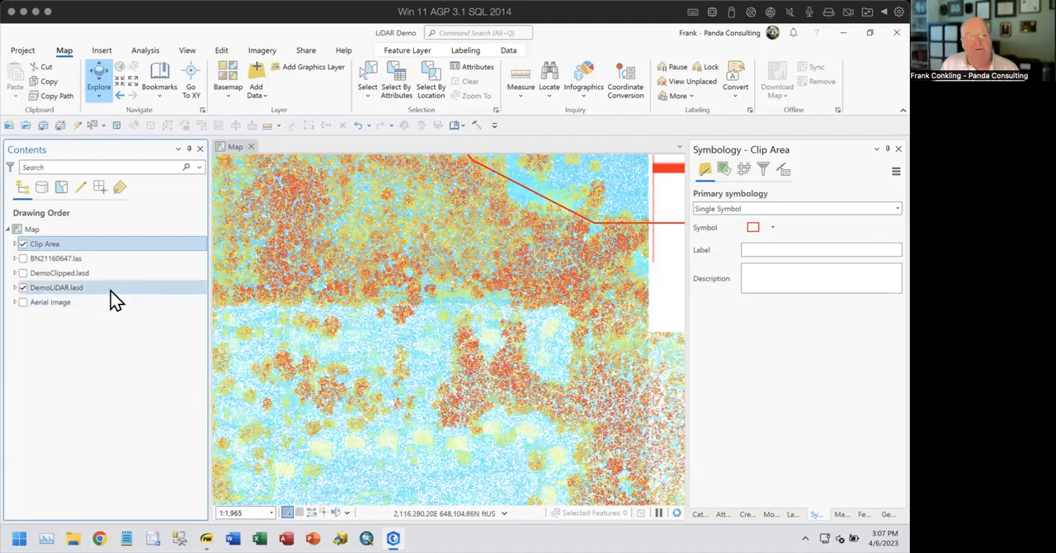
- Review the metadata and data source properties of the DemoLiDAR.lasd layer, including its LAS point and file counts
click(78, 291)
right_click(77, 291)
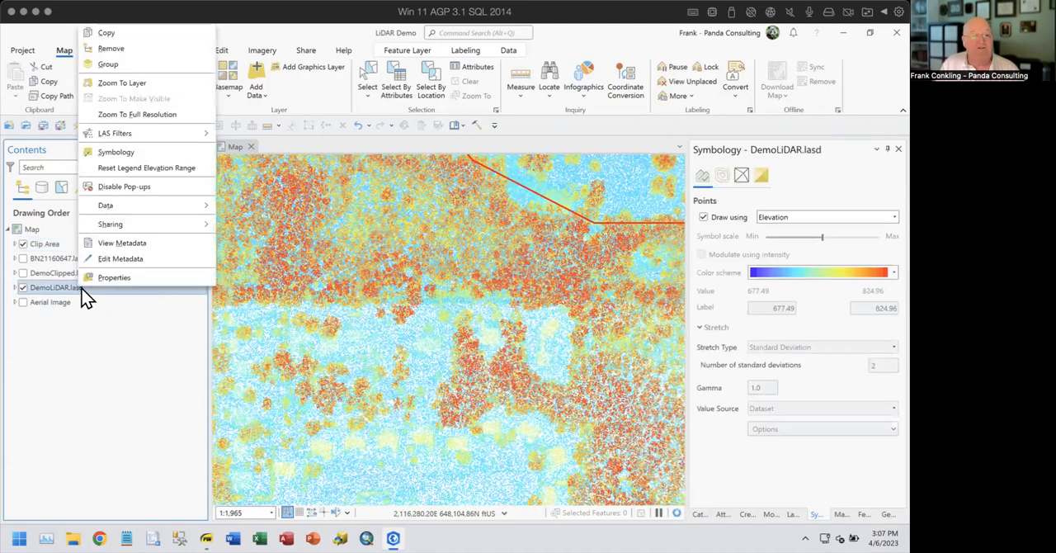
click(119, 278)
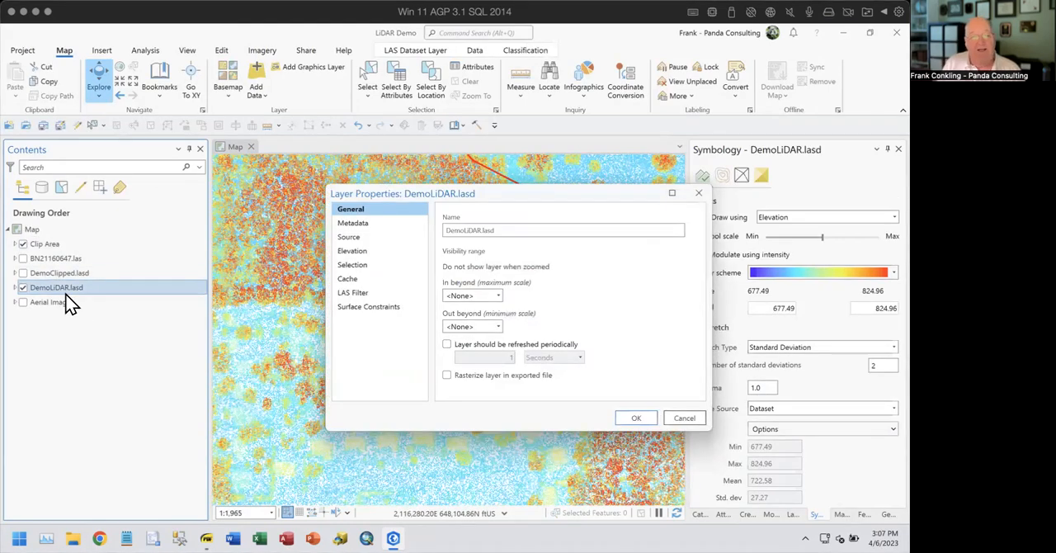
click(355, 224)
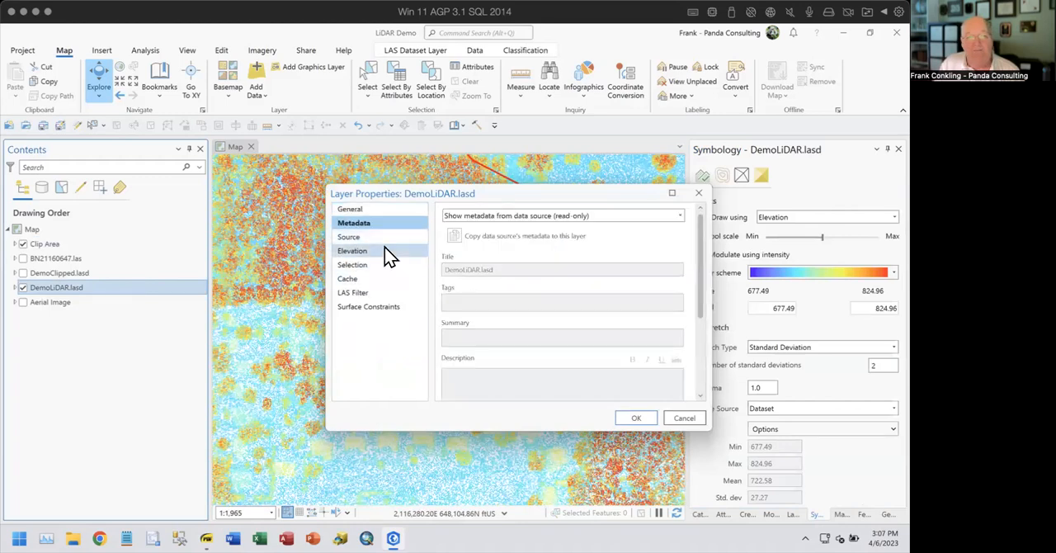
click(349, 239)
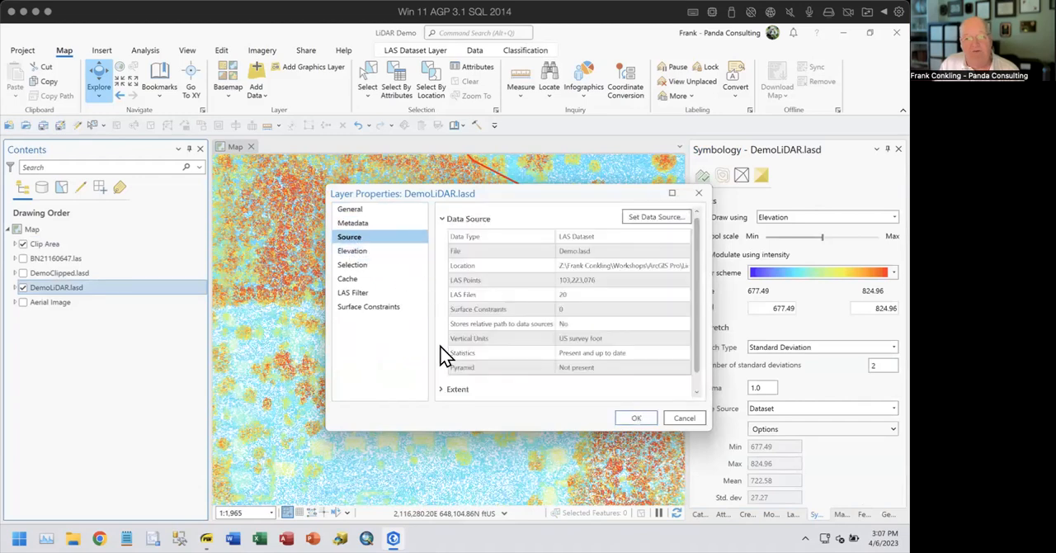
click(618, 277)
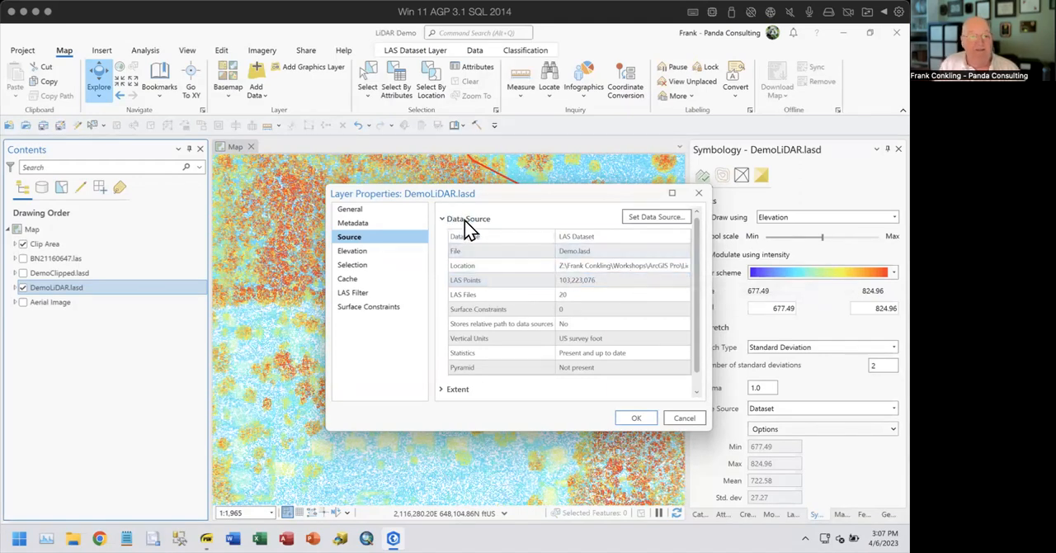
click(700, 190)
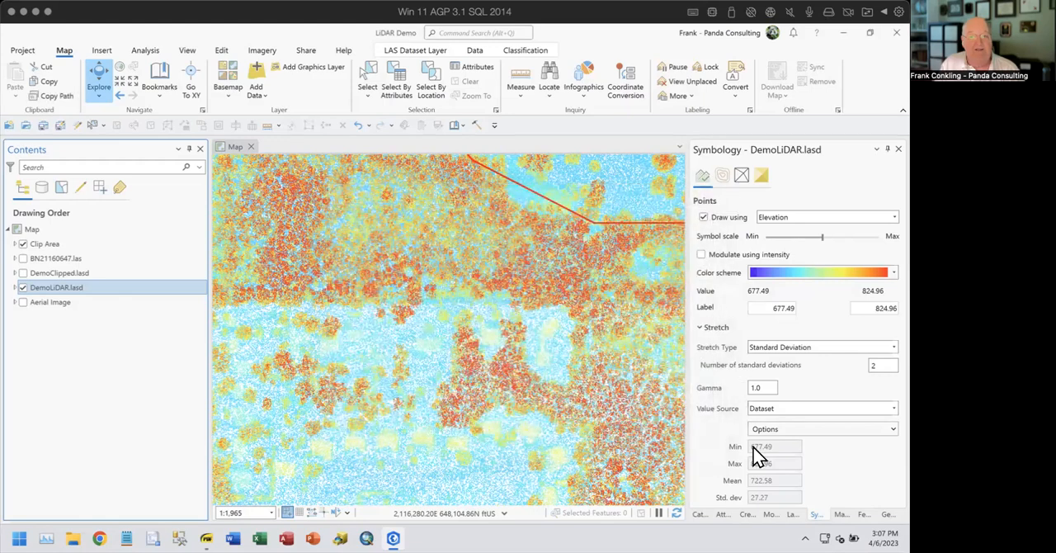
- Browse the project's Lidar 011623 folder and look through the individual files in its LAS Files subfolder
click(888, 514)
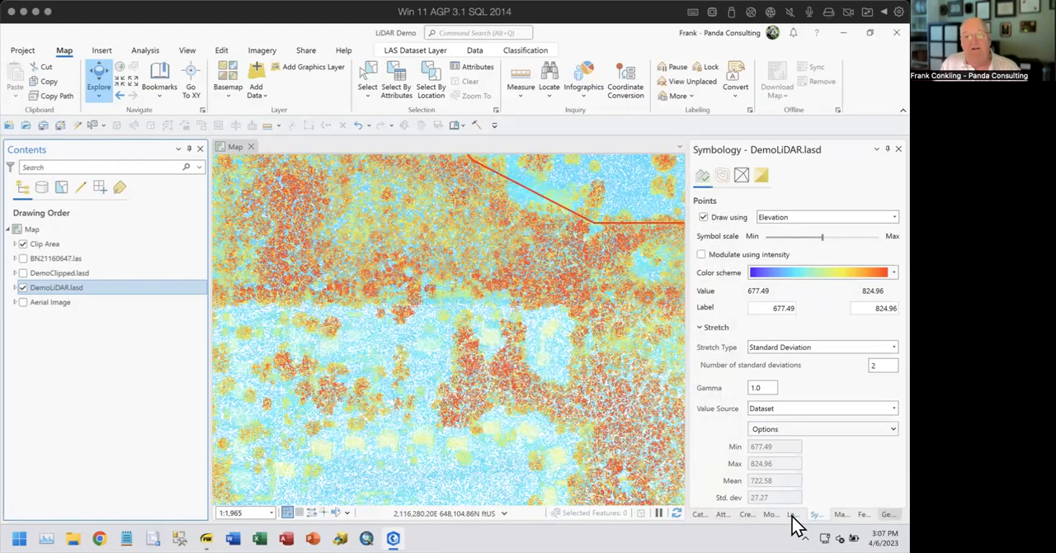
click(699, 514)
click(700, 263)
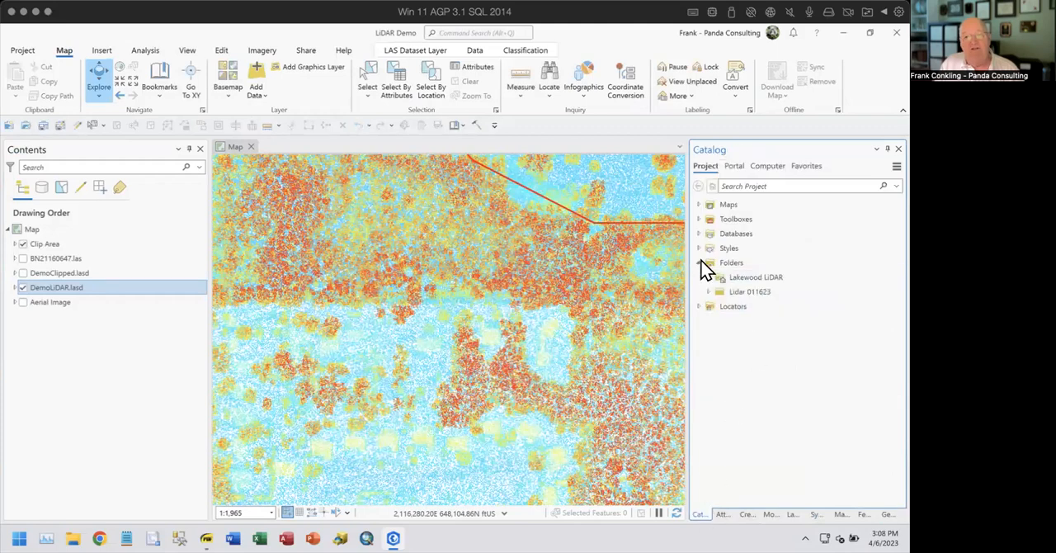
click(708, 292)
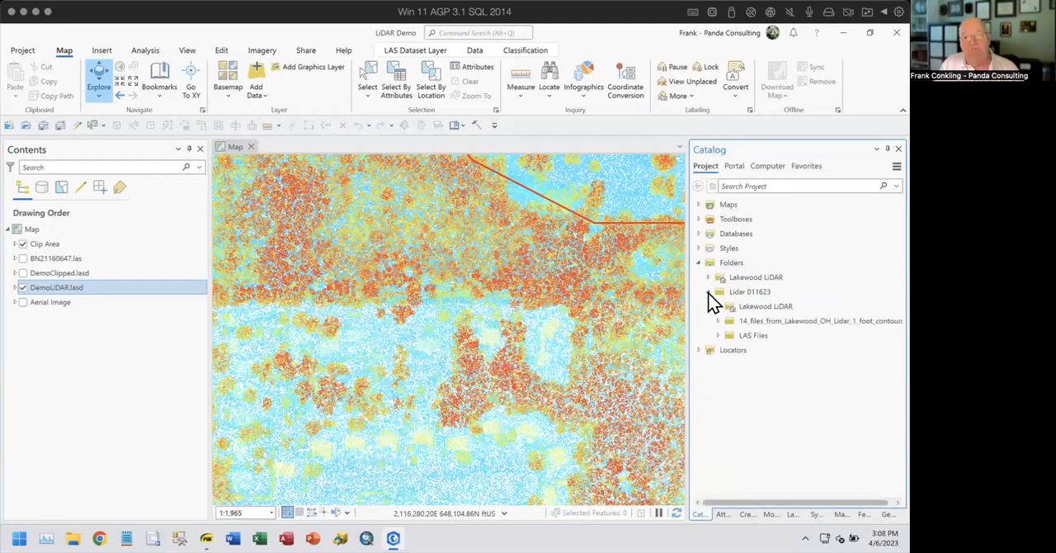
click(720, 336)
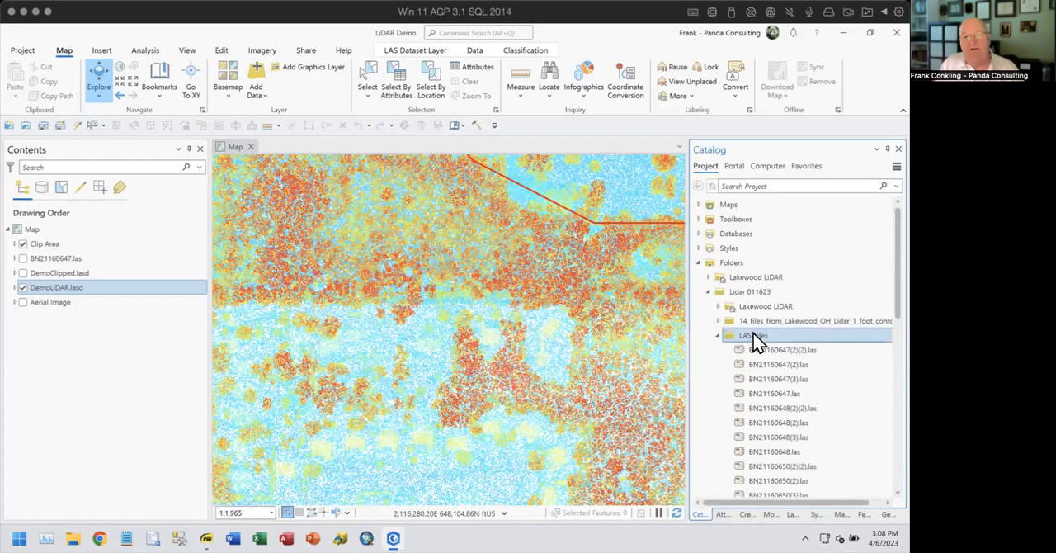
scroll(851, 335, down, 2)
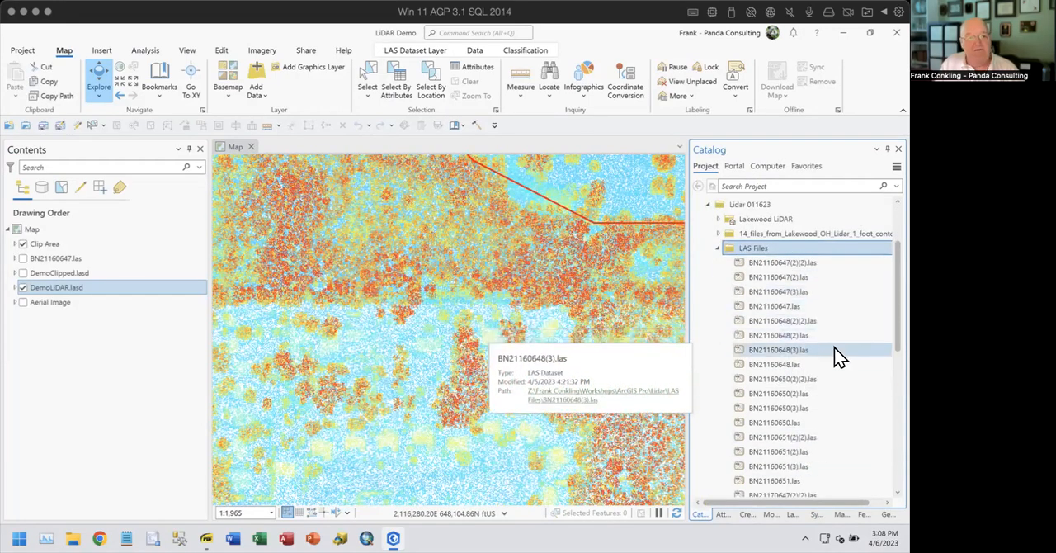
- Hide the DemoLiDAR.lasd layer and display the single BN21160647.las tile with its full extent and points in view
click(23, 286)
click(23, 259)
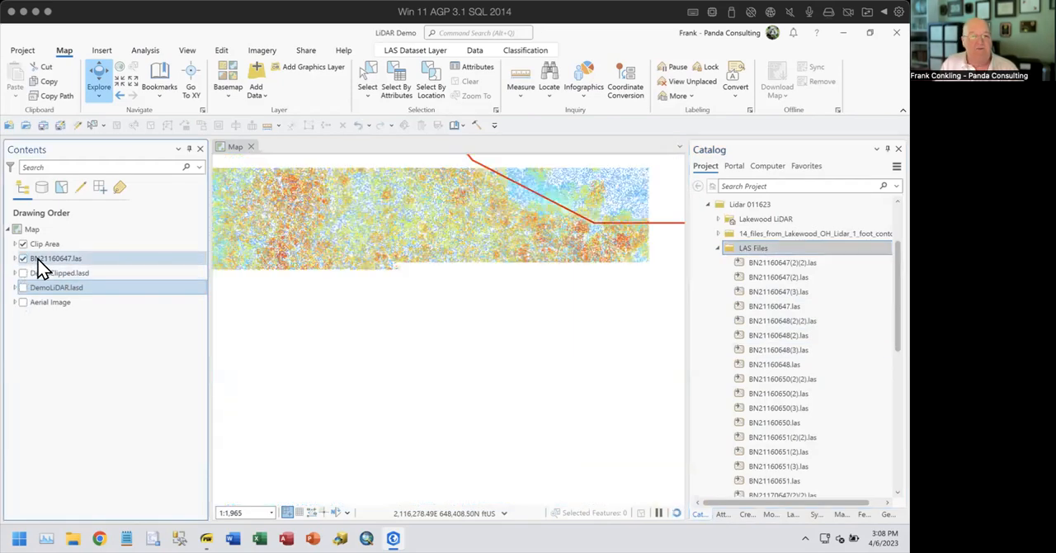
scroll(436, 302, down, 3)
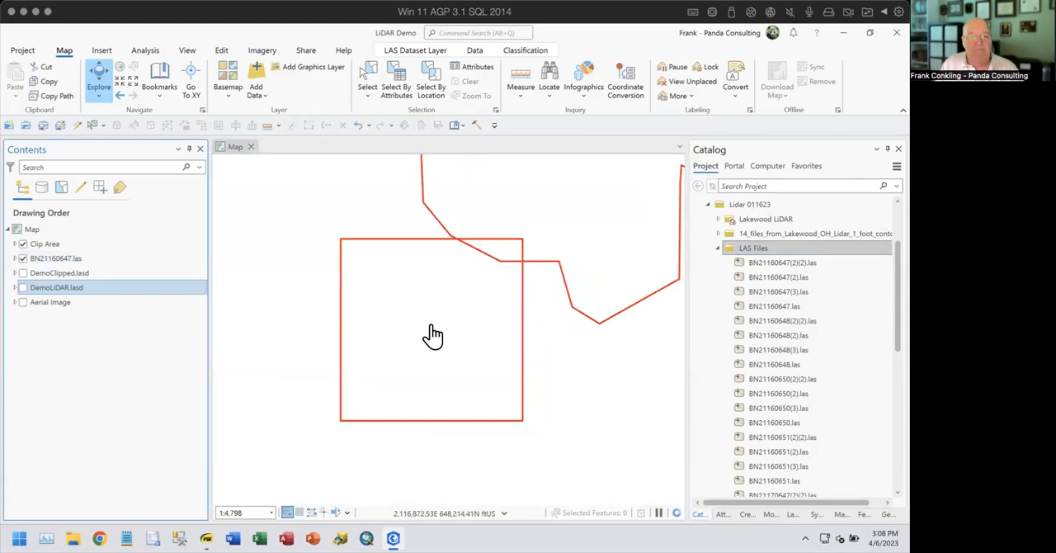
scroll(429, 337, up, 3)
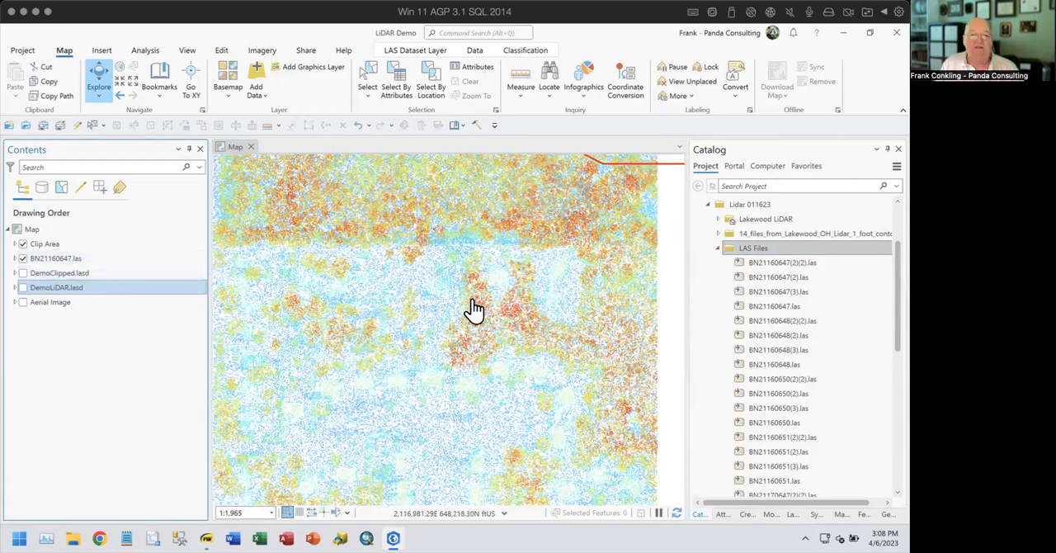
scroll(472, 307, down, 3)
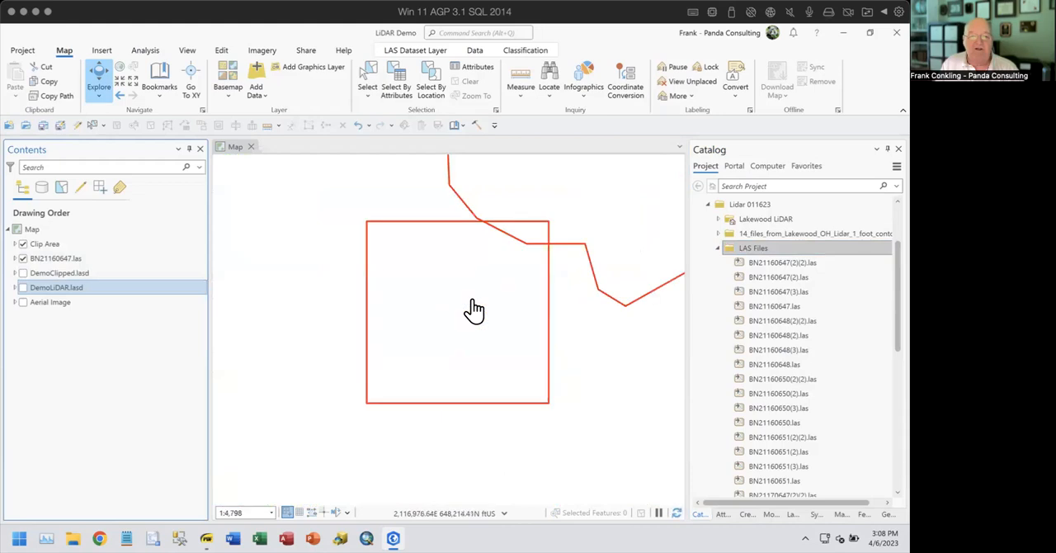
scroll(475, 309, up, 2)
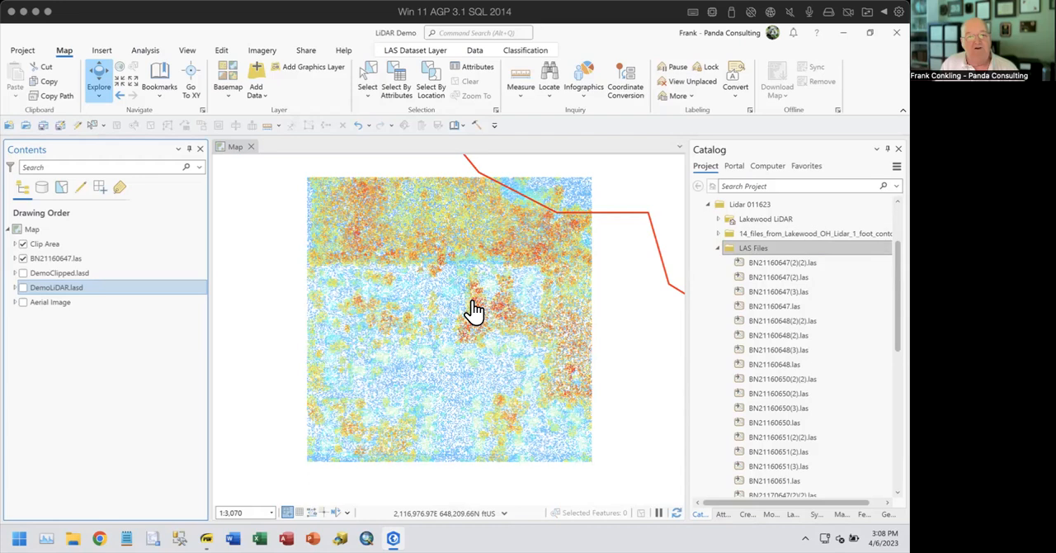
- Review the data source properties of the BN21160647.las layer, including its LAS point count and pyramid entry
right_click(39, 259)
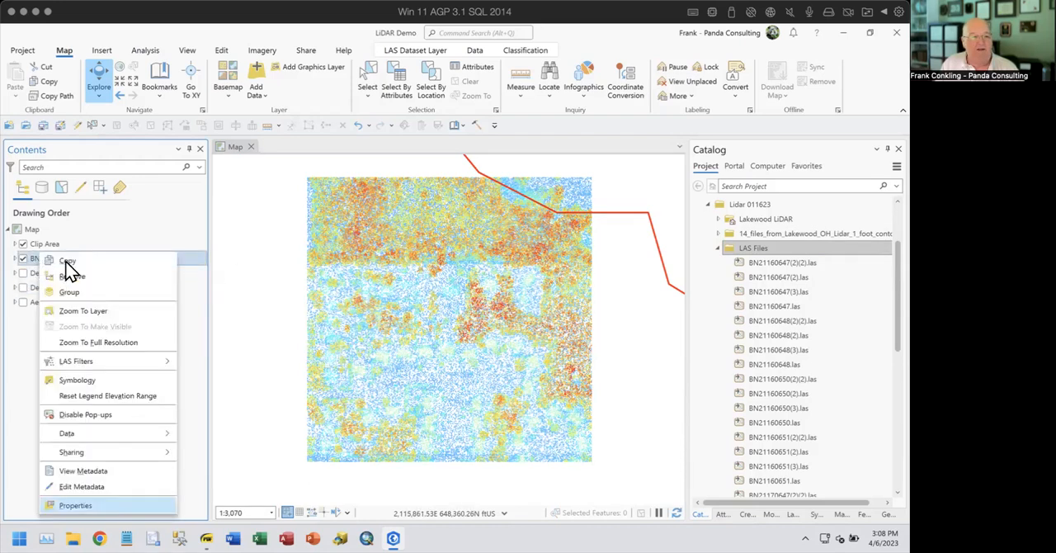
click(98, 505)
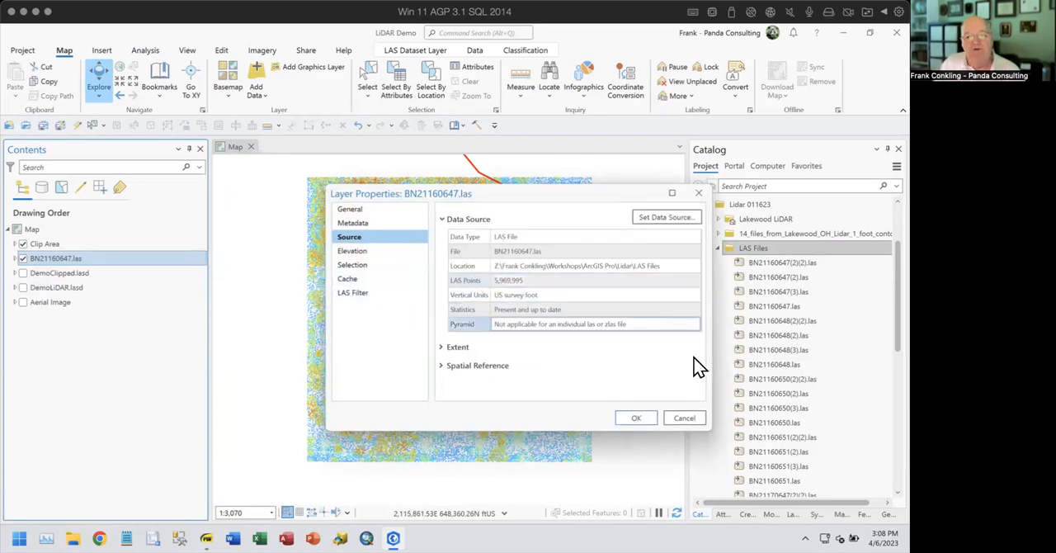
click(685, 419)
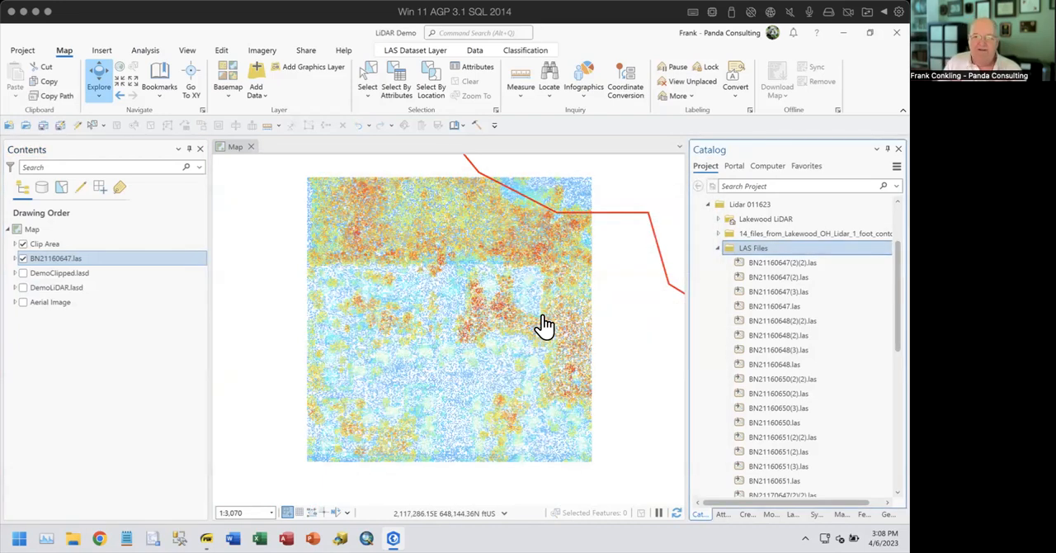
- Activate the Select tool and look over the display, data and classification tools offered for BN21160647.las
click(365, 79)
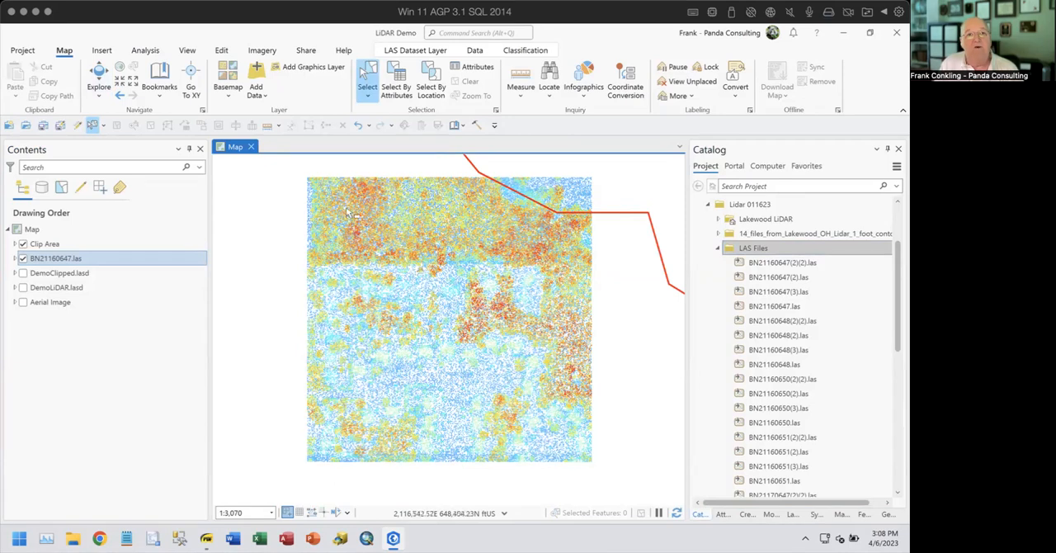
click(466, 52)
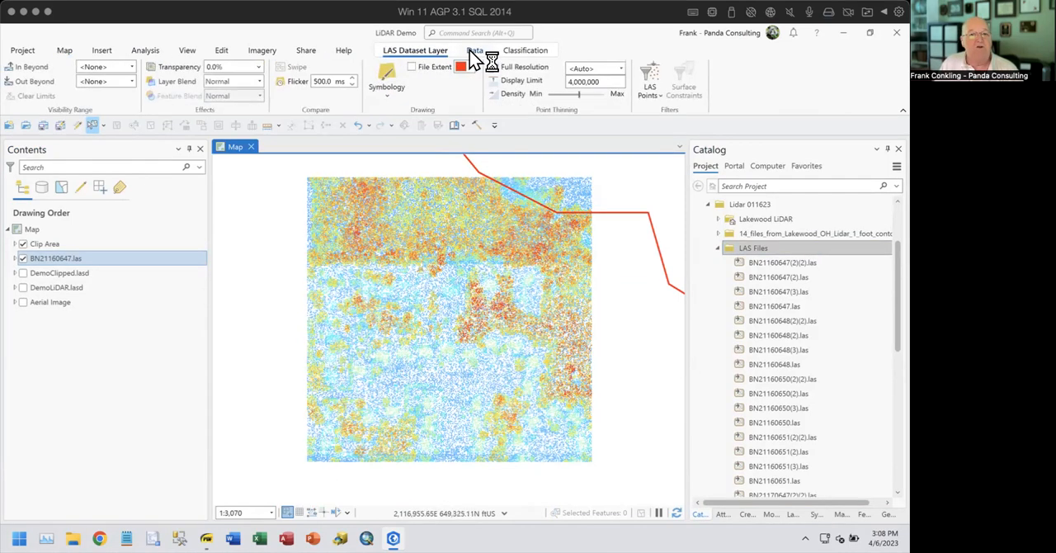
click(475, 54)
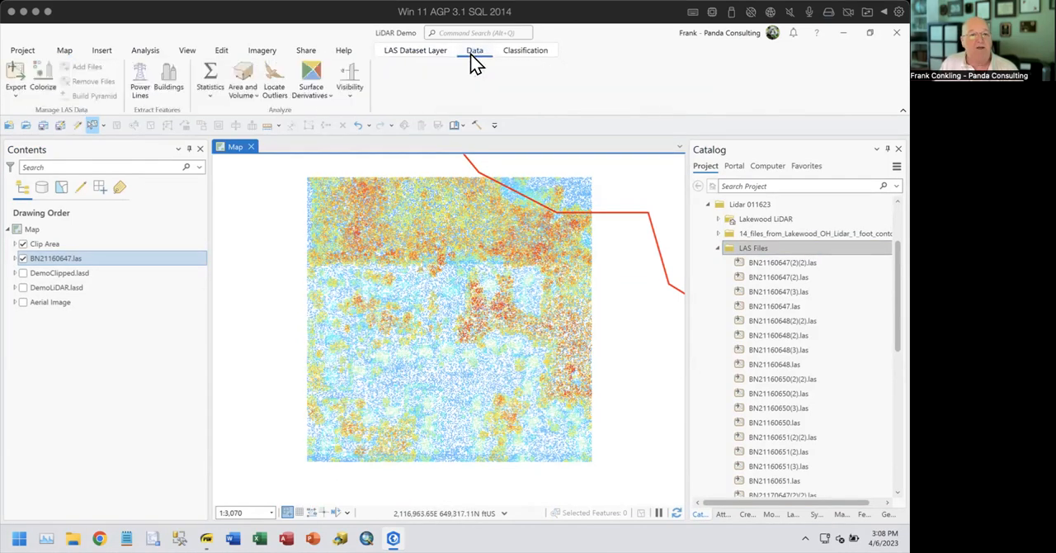
click(511, 52)
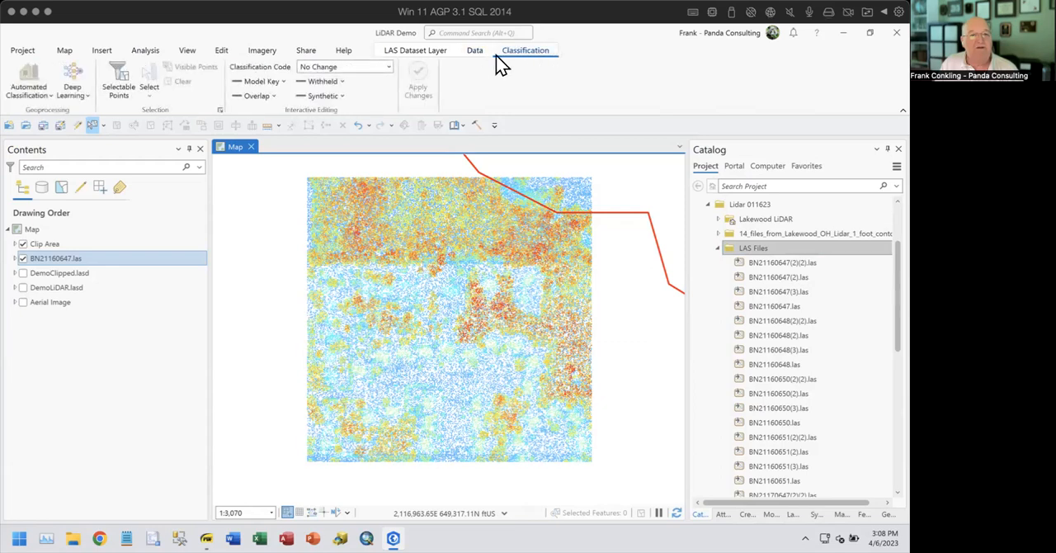
- Check the LAS point selection methods and the selectable classification codes of BN21160647.las without changing them
click(150, 93)
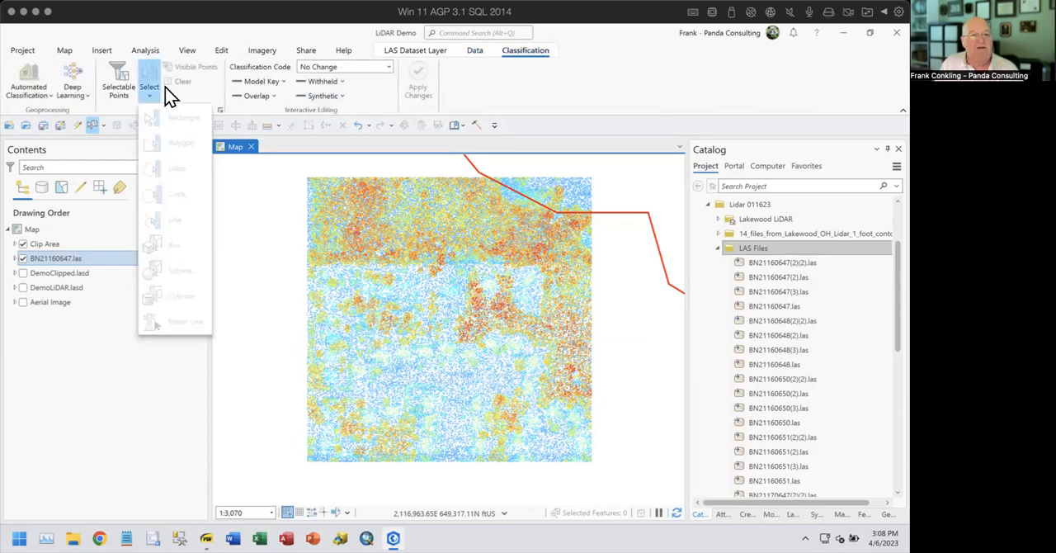
click(82, 262)
click(122, 91)
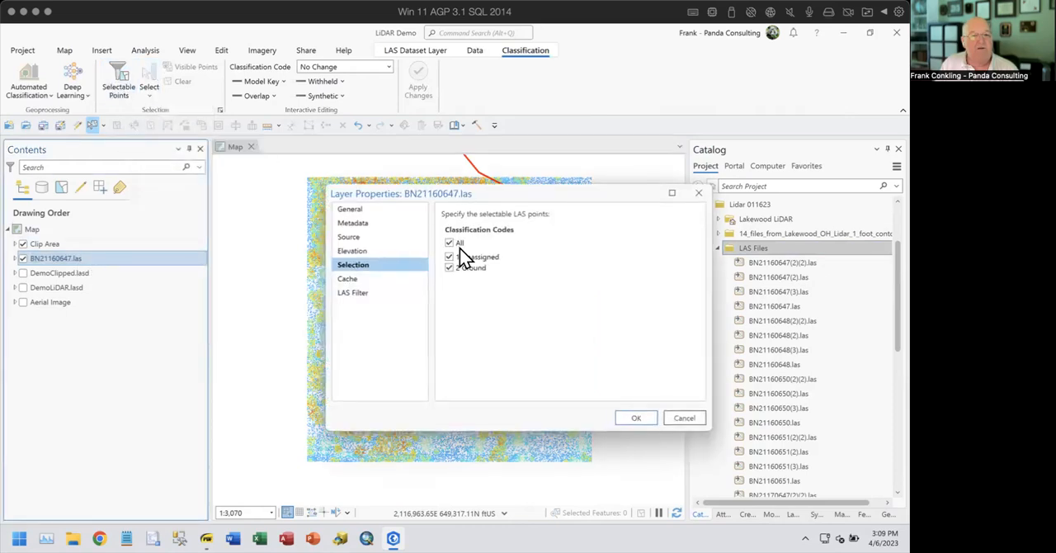
click(684, 419)
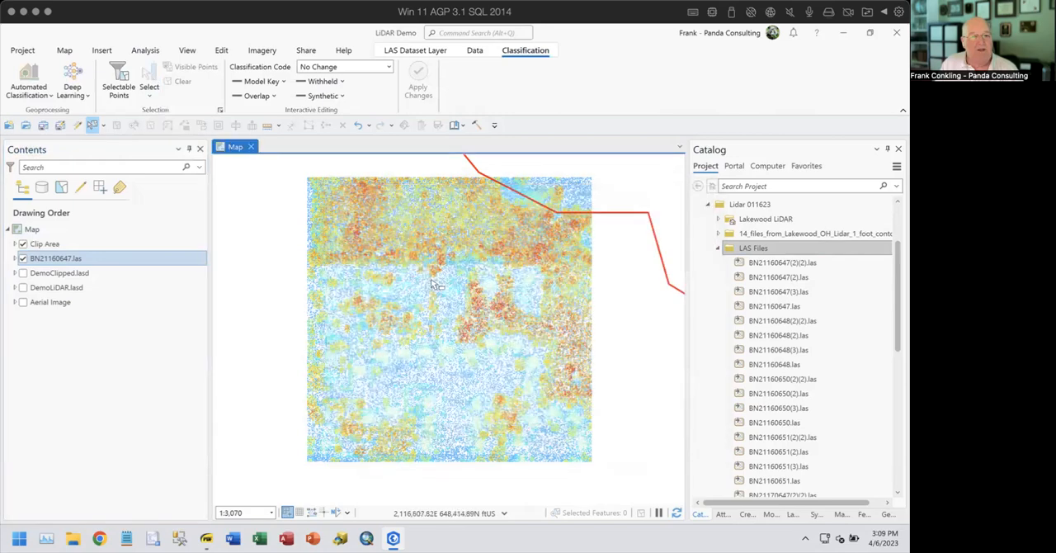
- Inspect the BN21160647.las points up close and review which layer, data and classification tools are available for them
scroll(431, 284, up, 2)
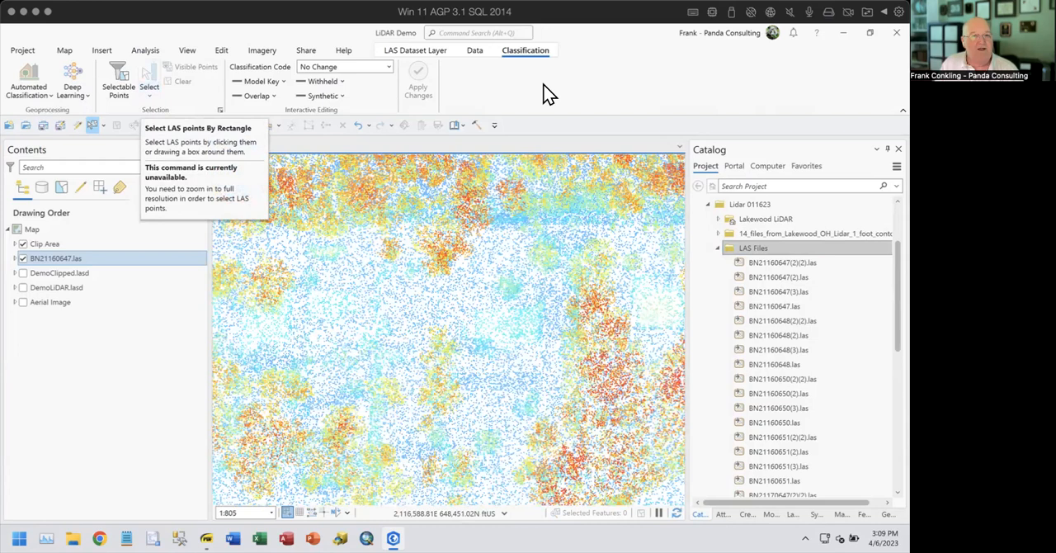
click(419, 52)
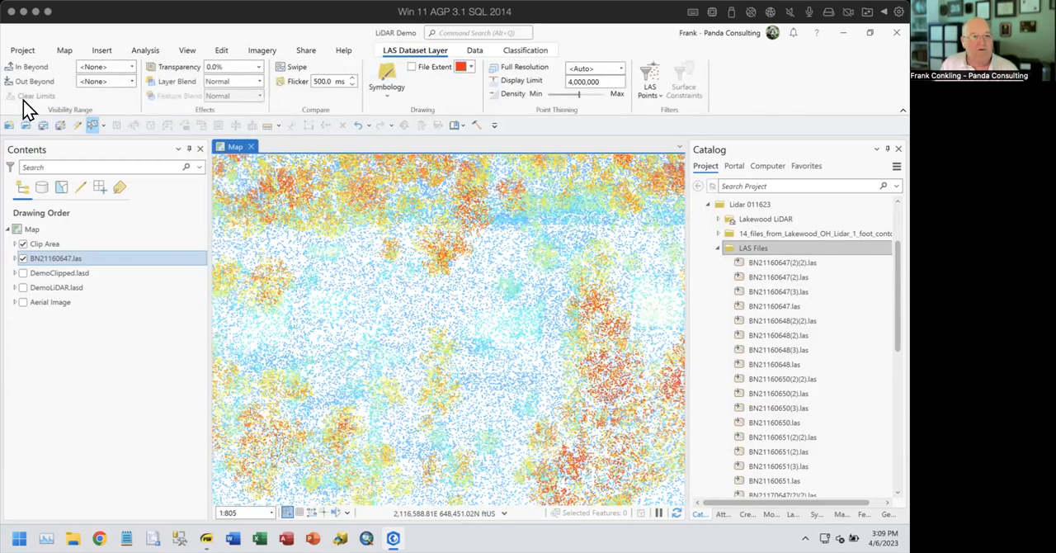
click(477, 52)
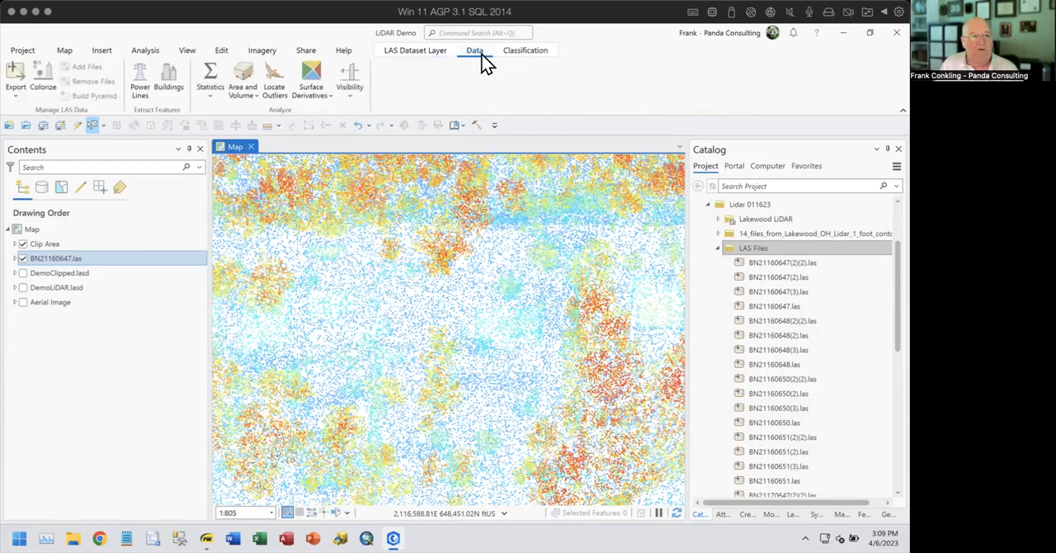
click(524, 54)
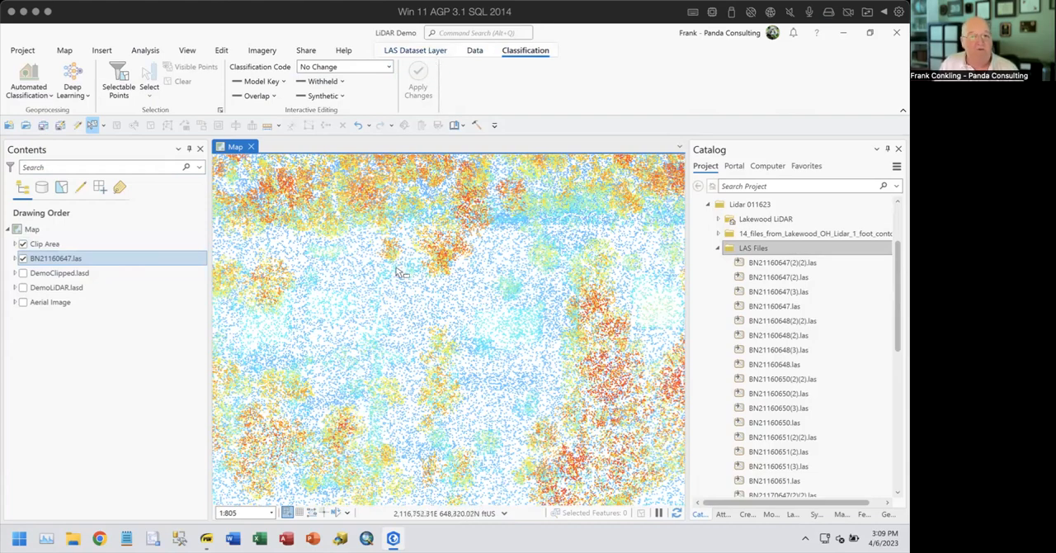
scroll(410, 278, down, 4)
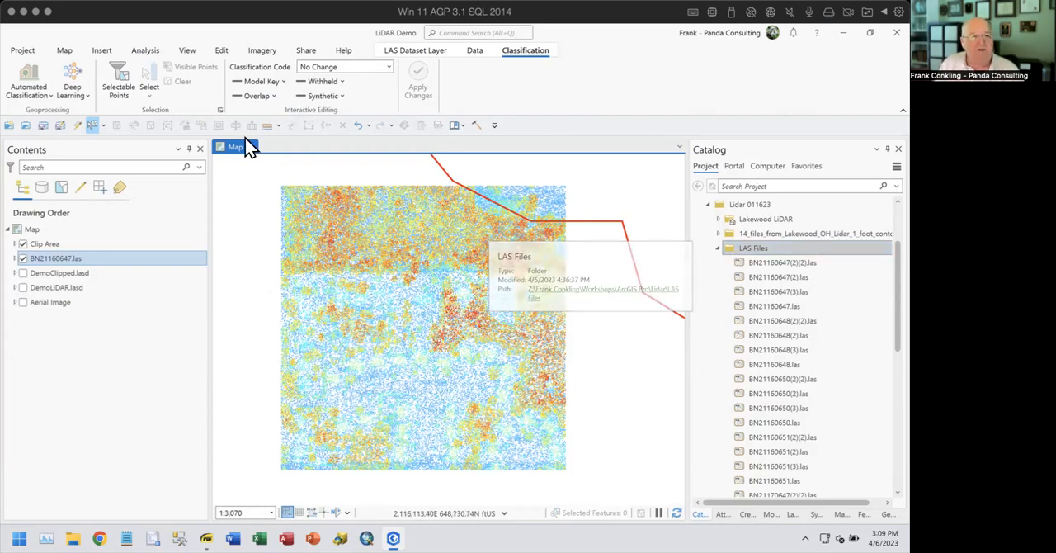
- Symbolize the BN21160647.las layer using points, first by elevation and then by class
click(421, 51)
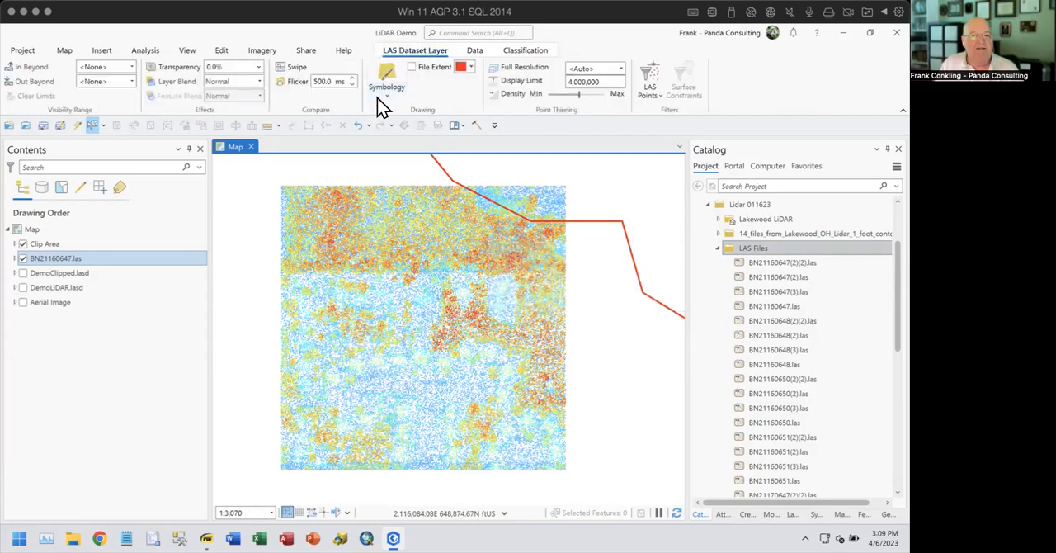
click(387, 91)
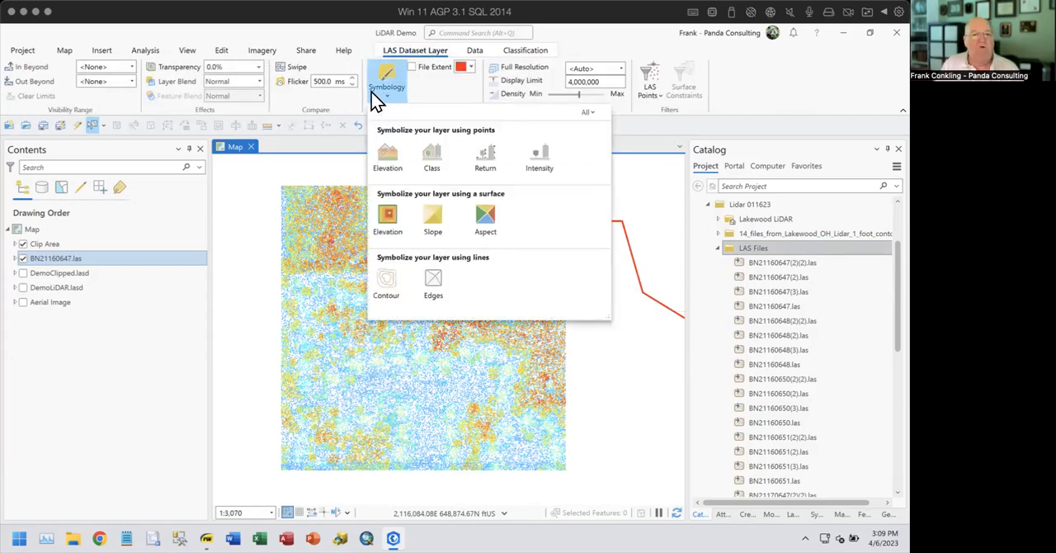
click(390, 157)
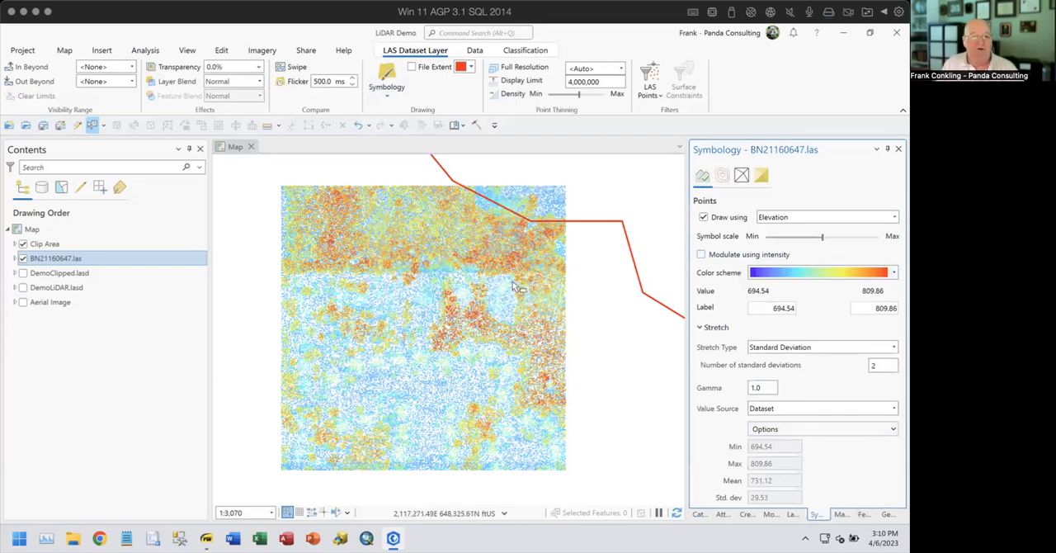
click(391, 101)
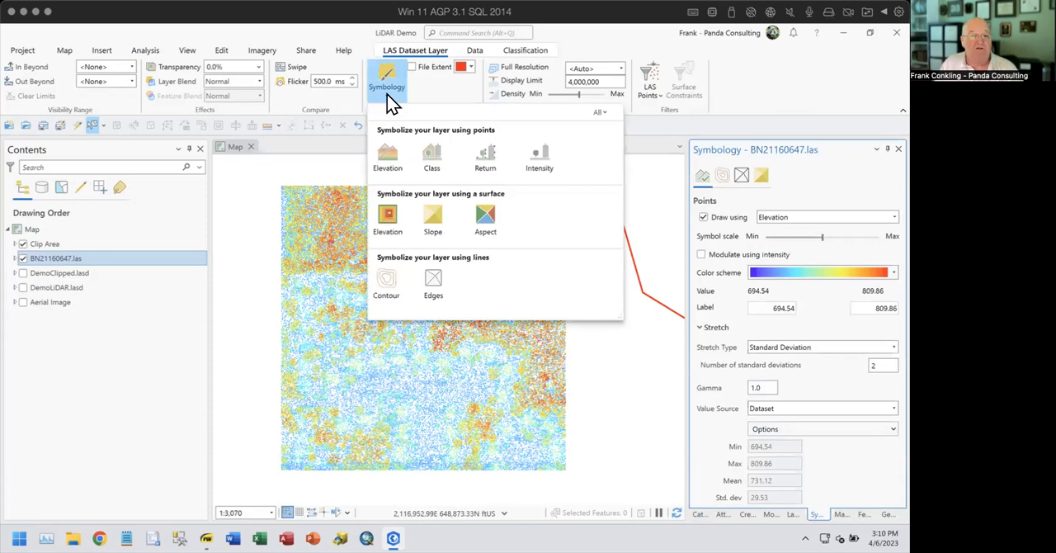
click(435, 155)
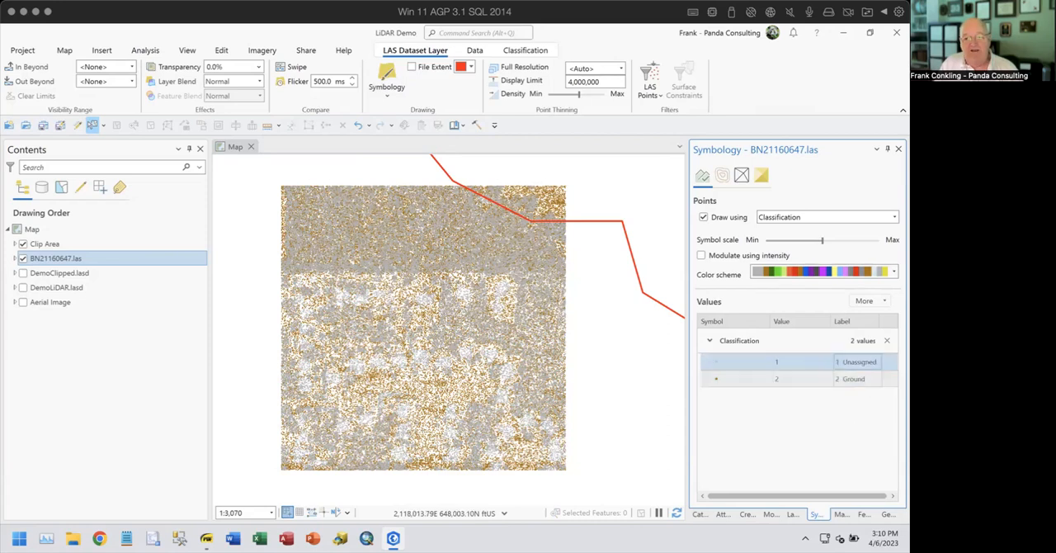
- Symbolize the BN21160647.las layer as a surface drawn using elevation
click(387, 90)
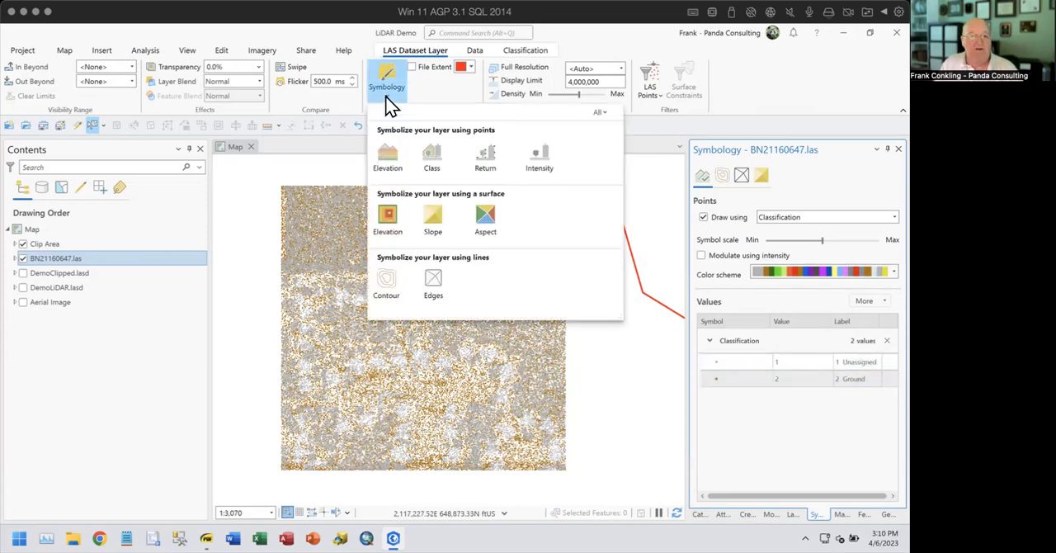
click(752, 86)
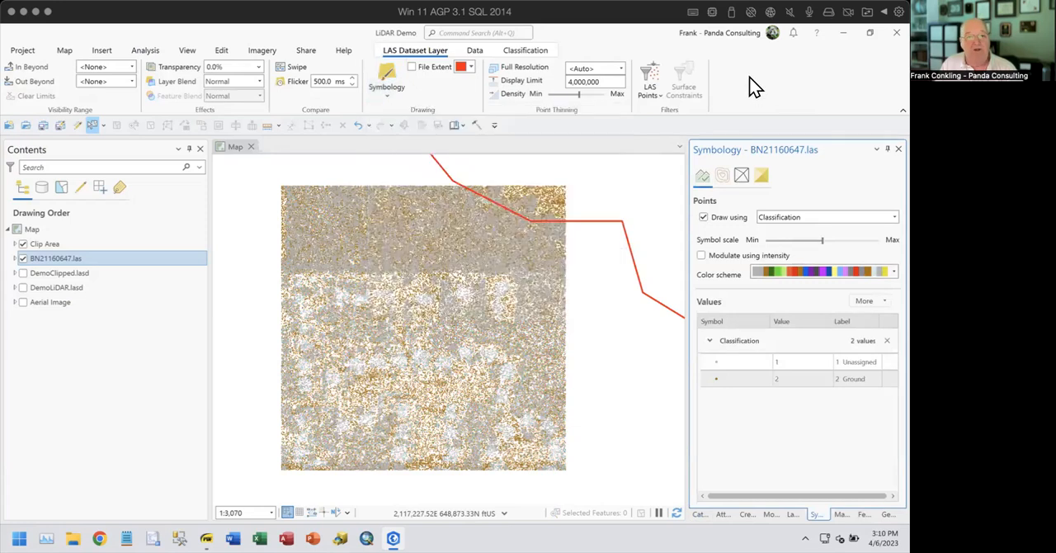
click(392, 98)
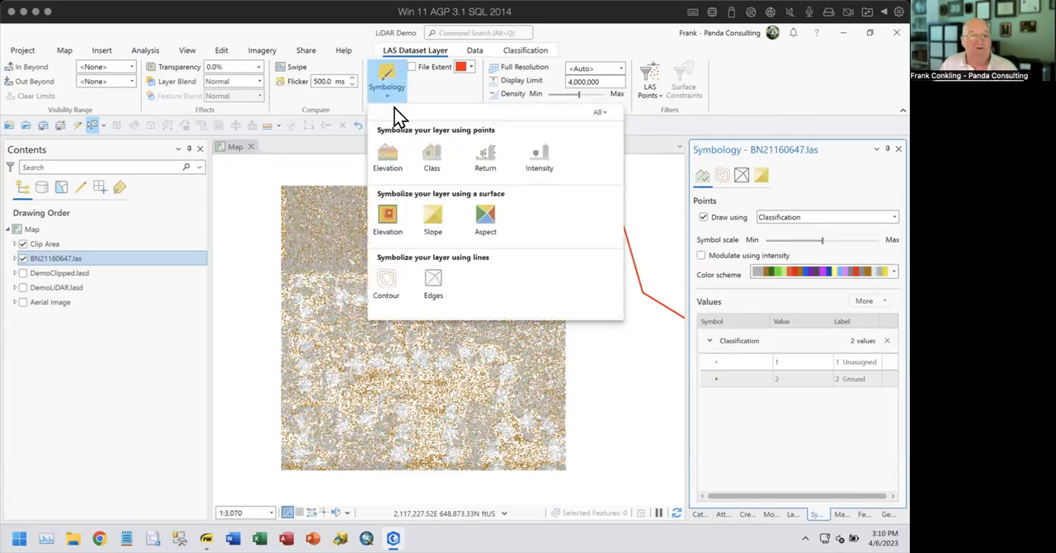
click(388, 219)
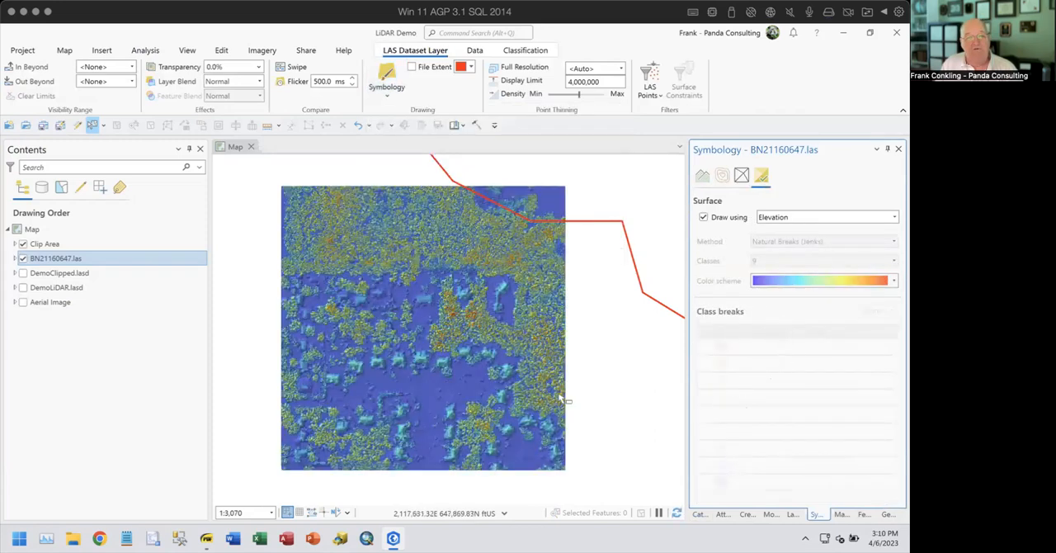
- Compare the BN21160647.las elevation surface with the Aerial Image around the houses and woods, and examine the wooded area up close
scroll(412, 317, up, 5)
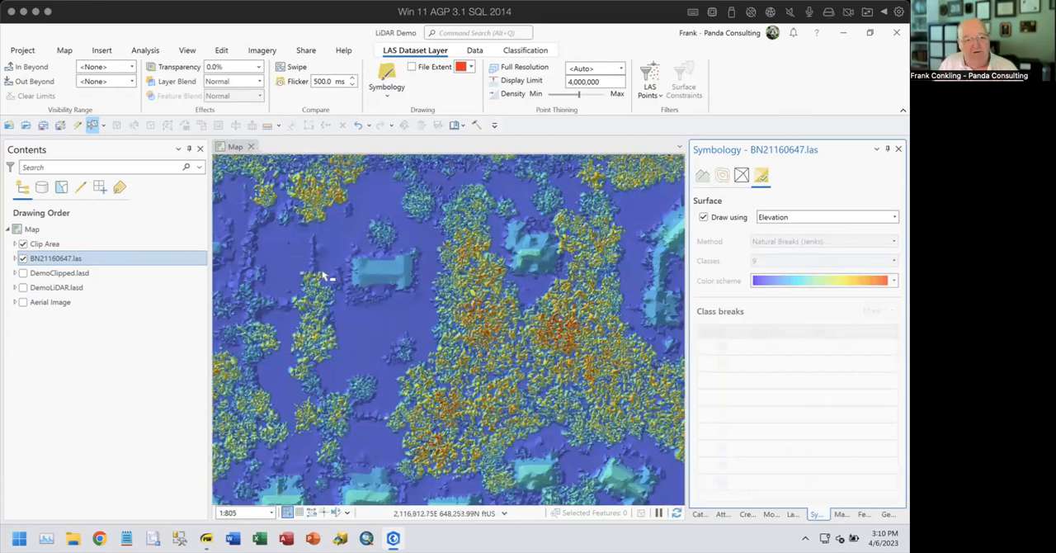
click(23, 303)
click(23, 259)
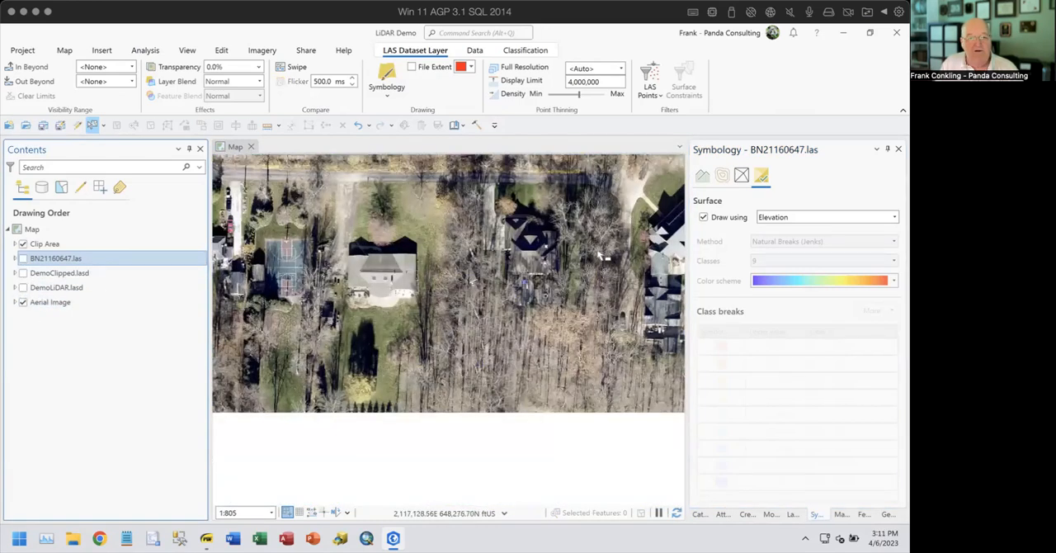
click(23, 302)
click(23, 258)
scroll(347, 300, down, 3)
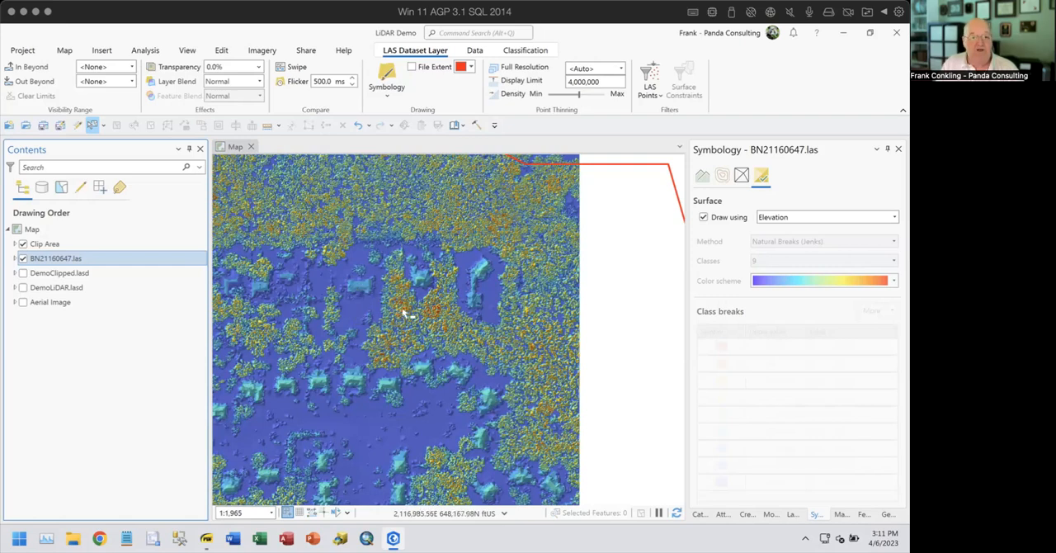
scroll(403, 311, up, 5)
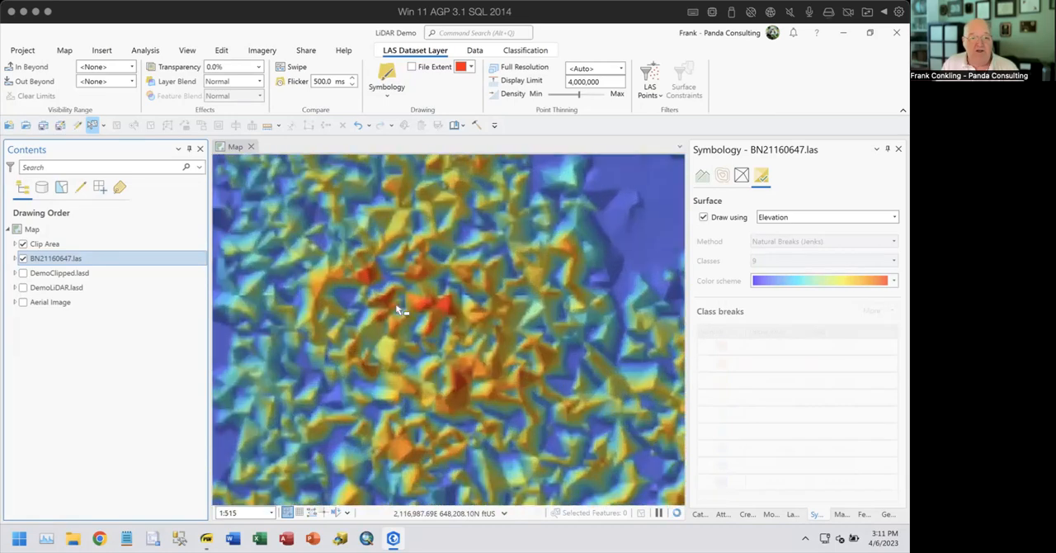
scroll(398, 310, up, 4)
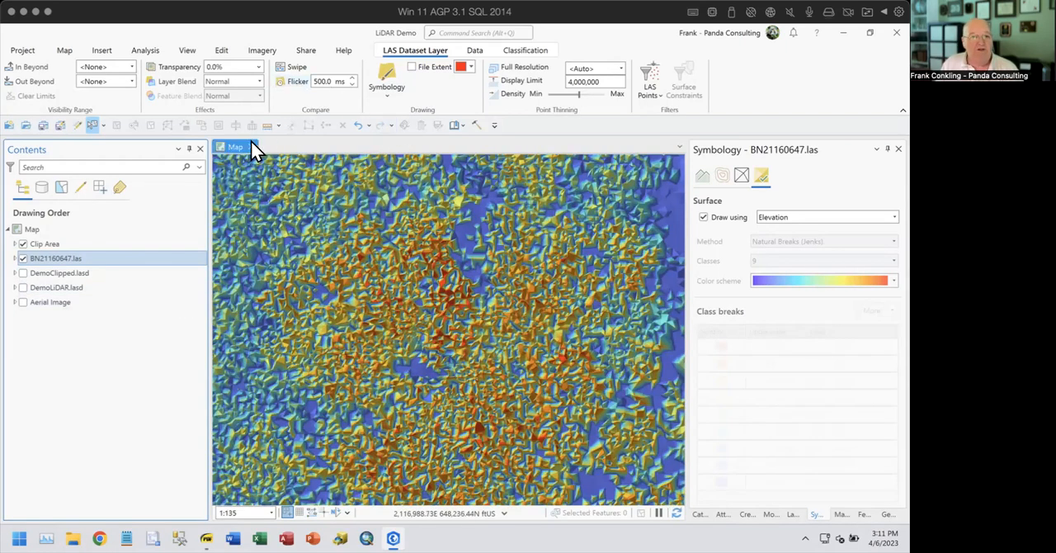
- Draw the BN21160647.las surface using slope and then using aspect
click(385, 94)
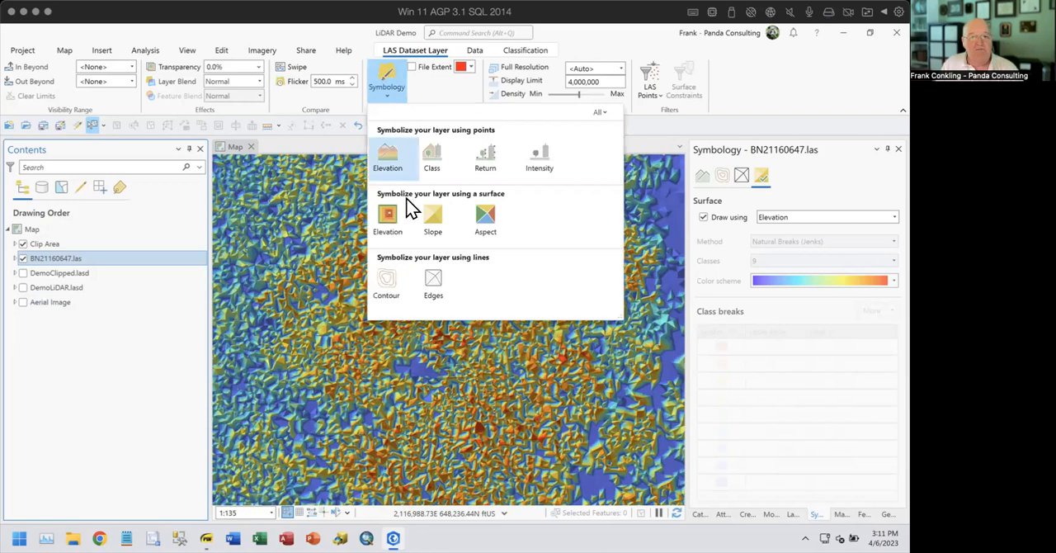
click(444, 216)
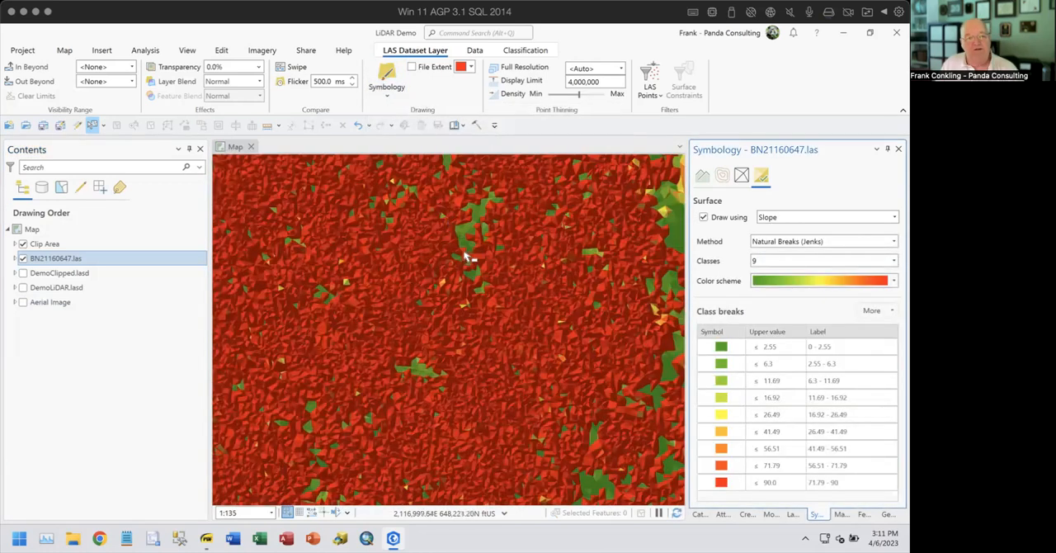
click(390, 97)
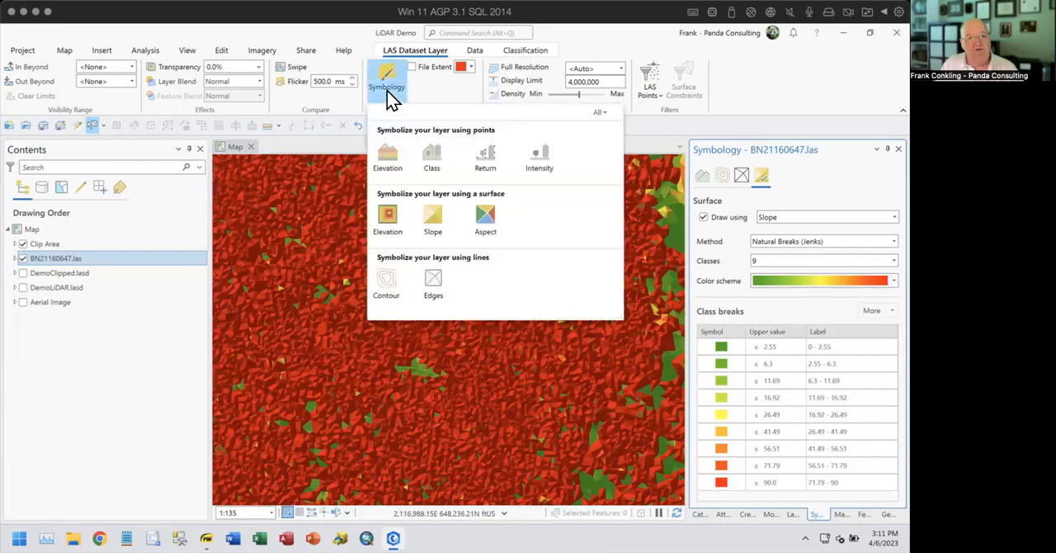
click(485, 219)
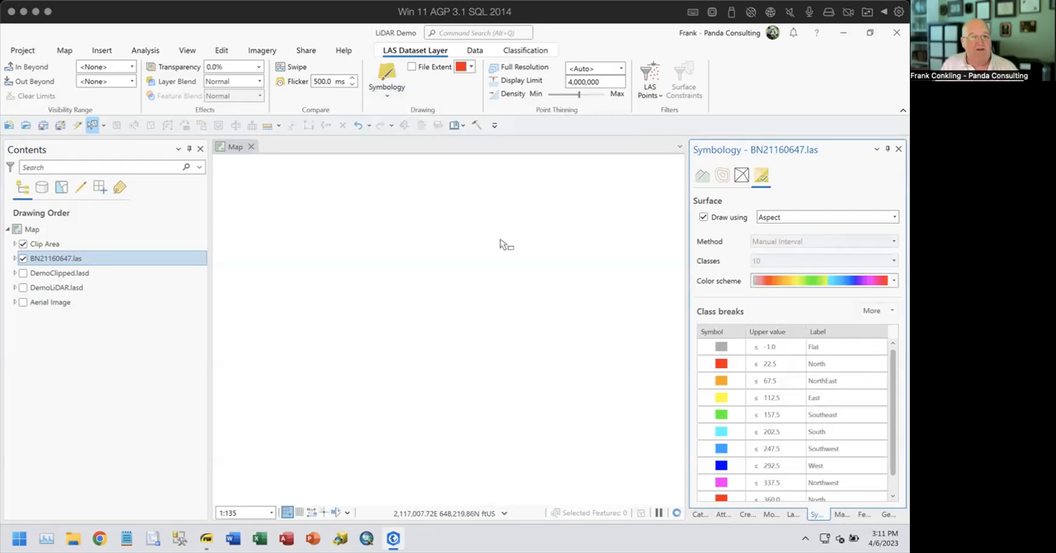
- Symbolize BN21160647.las with contour lines, view them around the wooded area, and turn the layer off
click(388, 97)
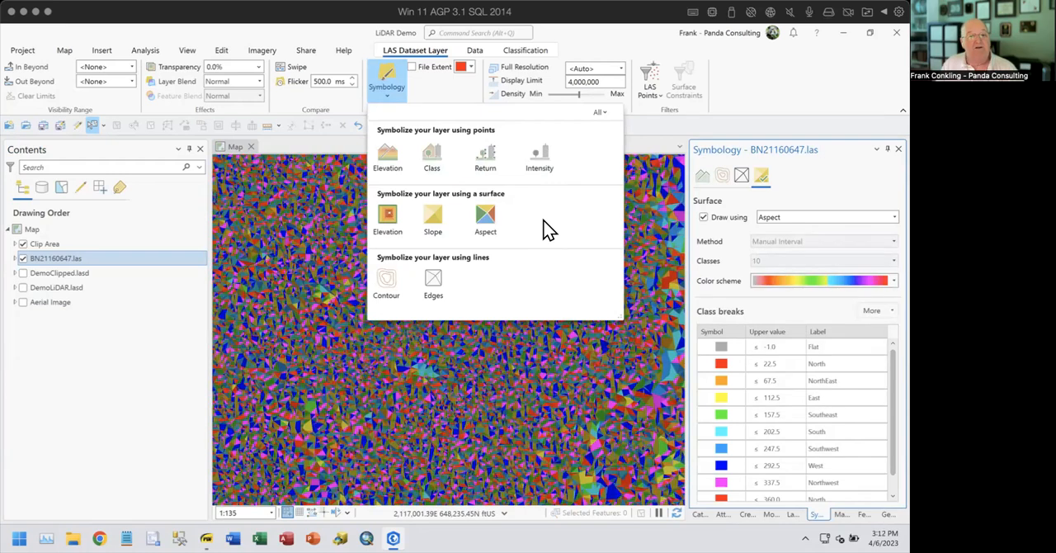
click(388, 284)
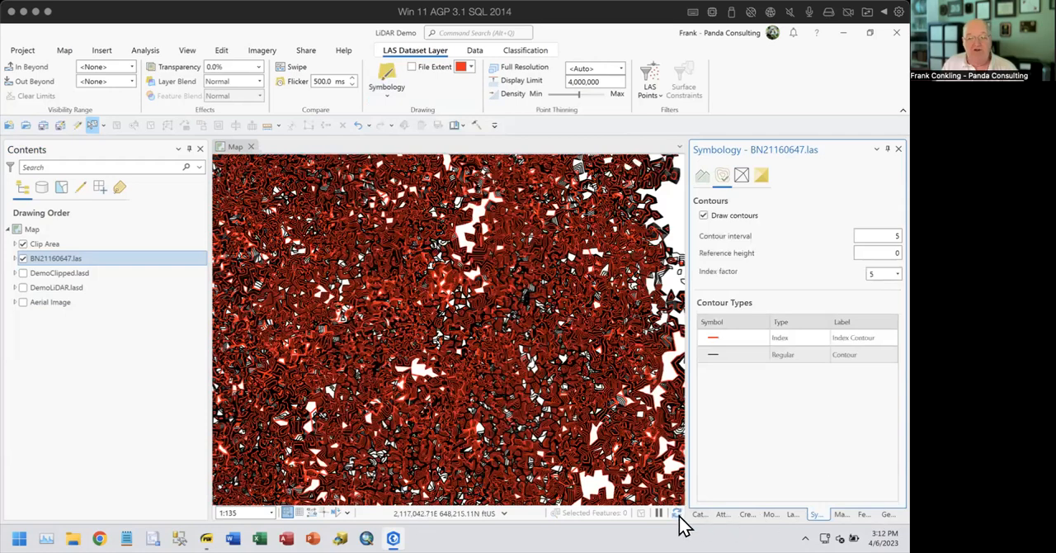
scroll(426, 322, down, 3)
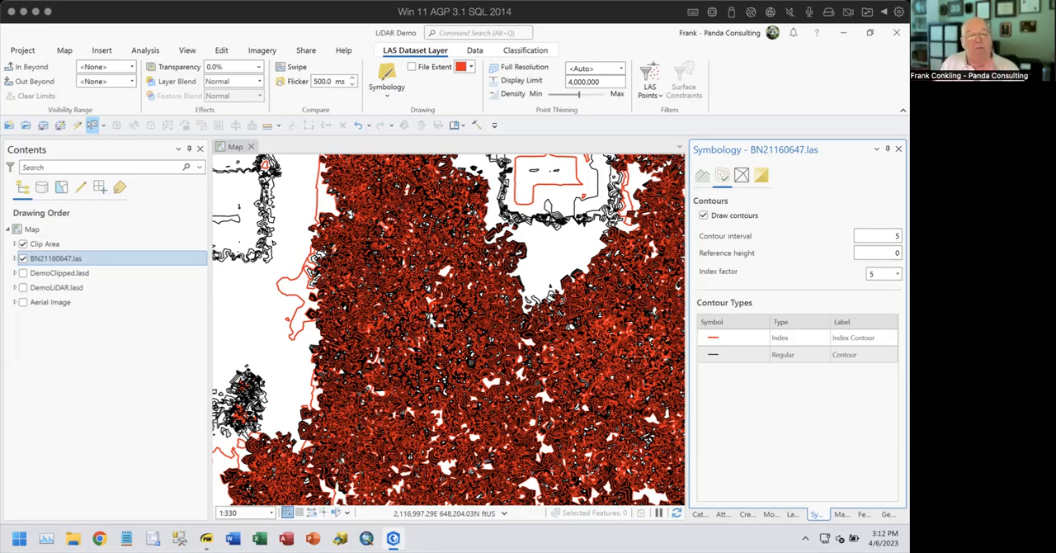
click(23, 259)
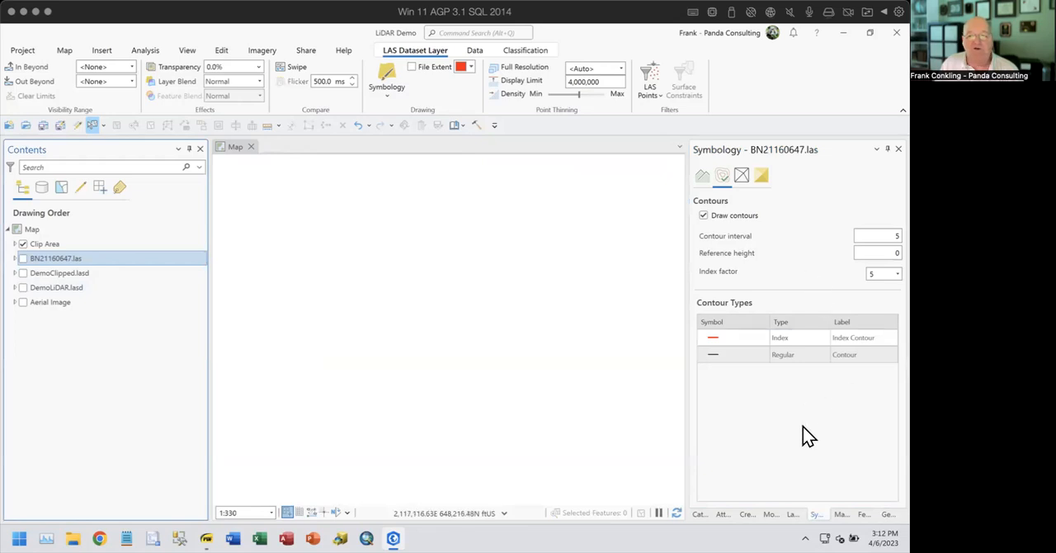
- Open the Create LAS Dataset geoprocessing tool
click(888, 514)
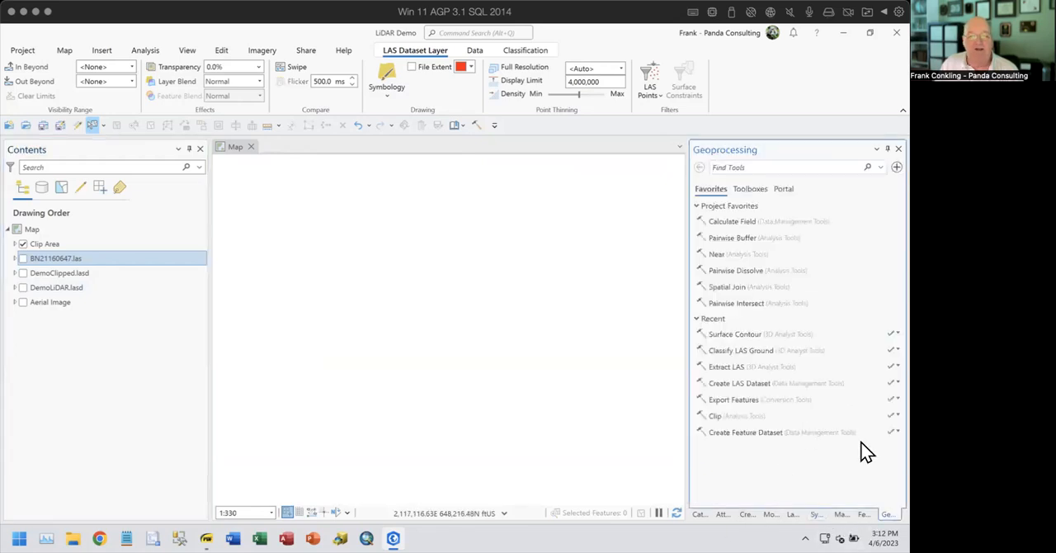
click(805, 367)
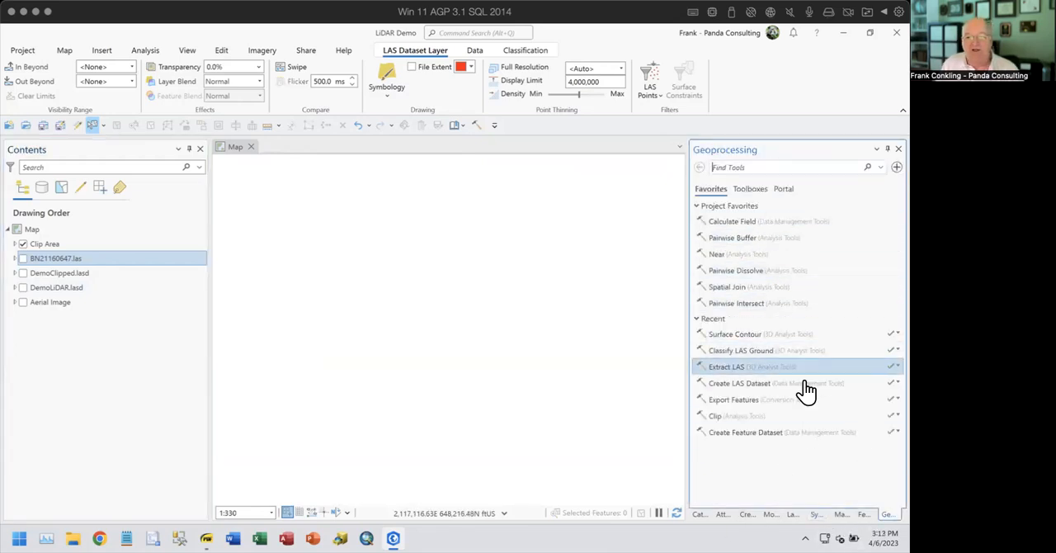
click(760, 386)
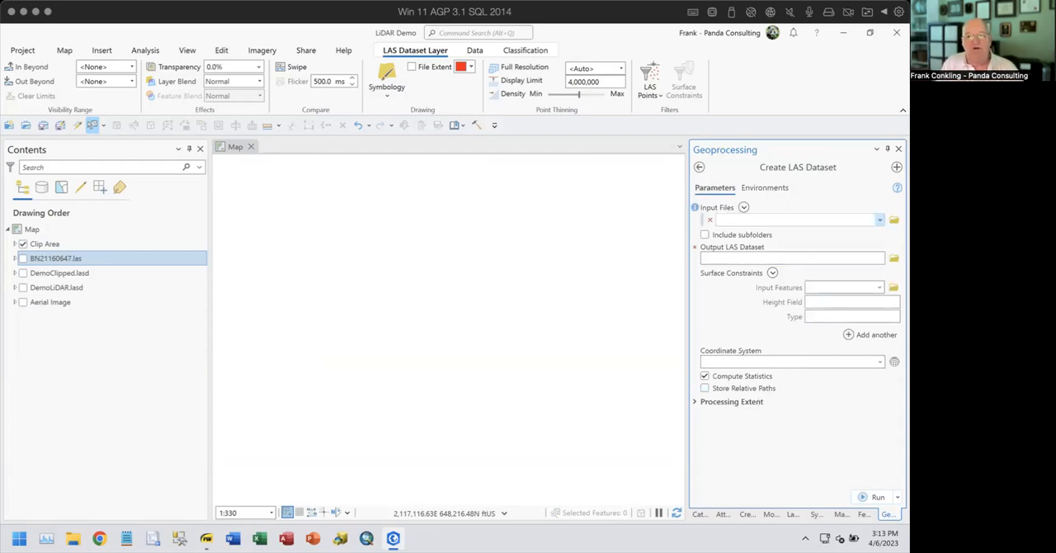
- Set the LAS Files folder inside Lidar 011623 as the input for the new LAS dataset
click(879, 220)
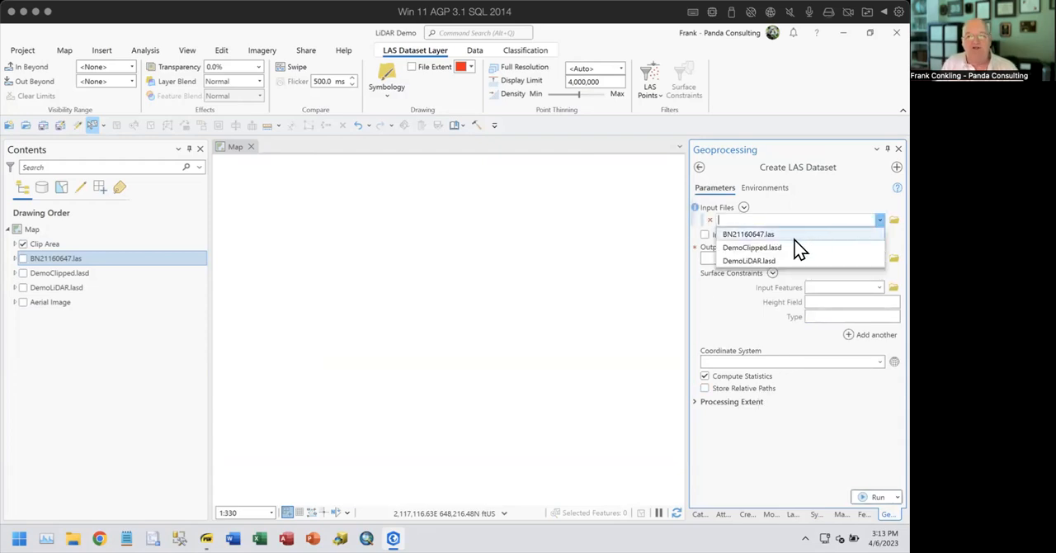
click(808, 204)
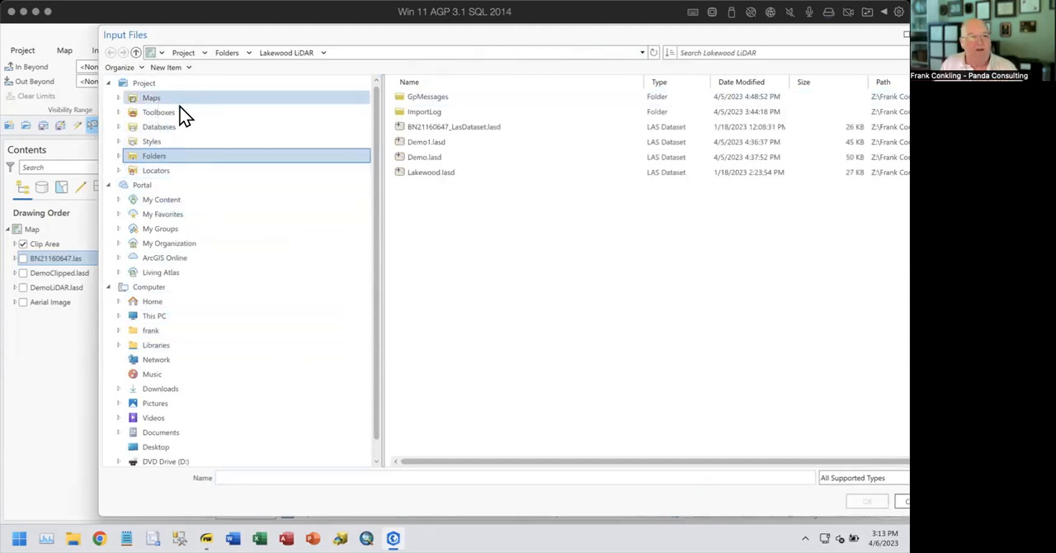
click(154, 156)
double_click(426, 111)
click(428, 129)
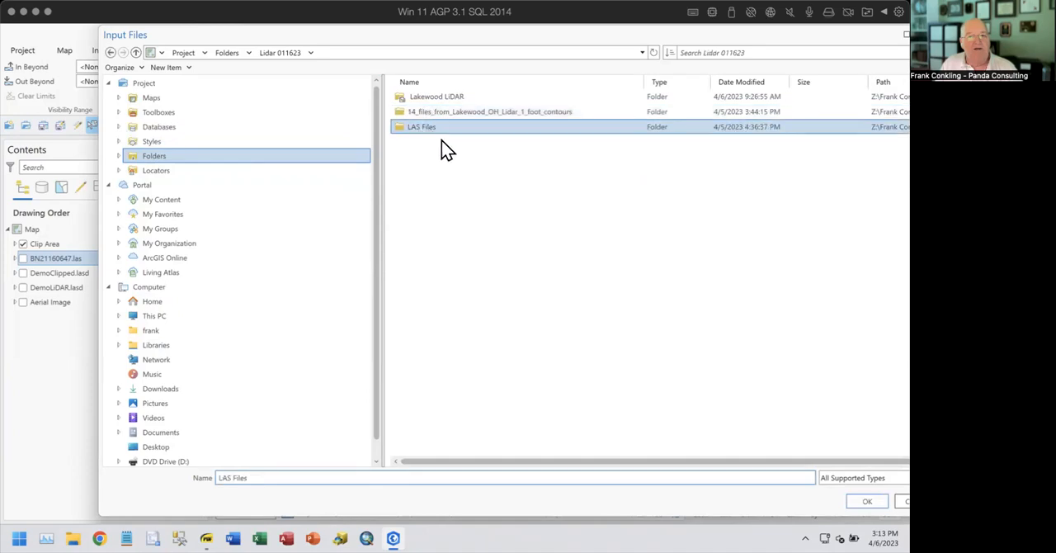
click(864, 501)
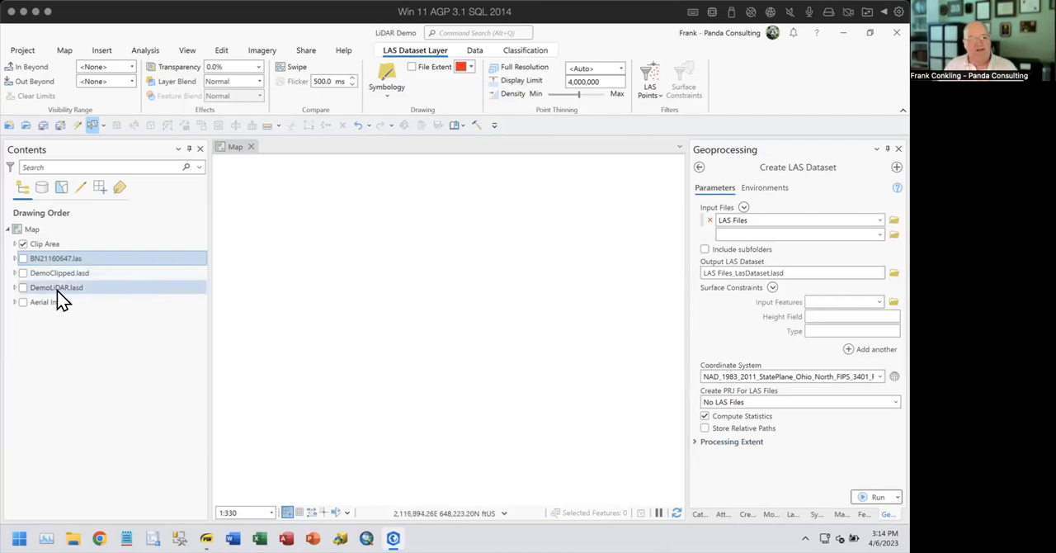
- Turn on the DemoLiDAR.lasd layer and view its full tile extents against the Clip Area boundary
click(22, 287)
scroll(449, 316, down, 4)
scroll(490, 320, down, 1)
scroll(489, 320, down, 2)
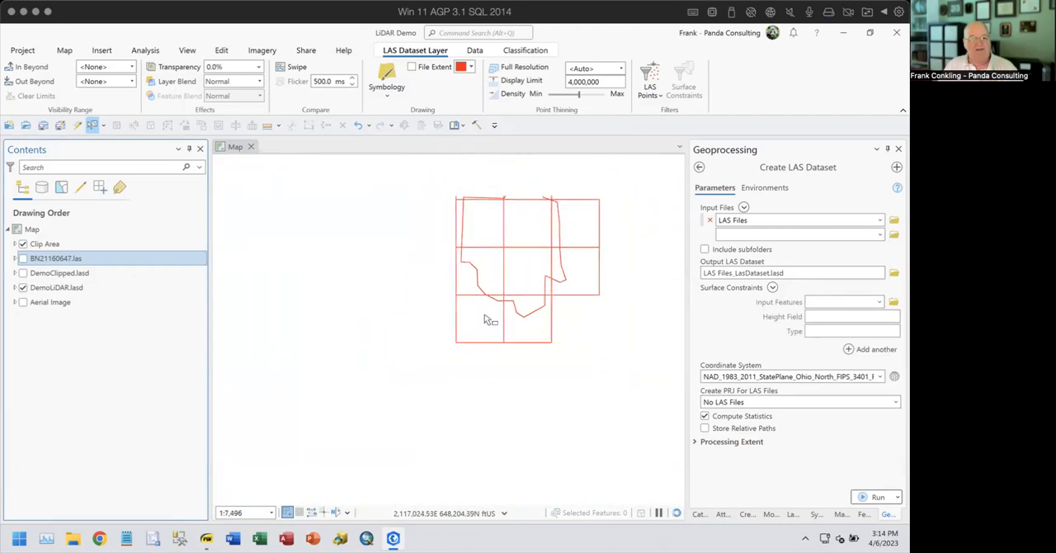
scroll(484, 317, down, 1)
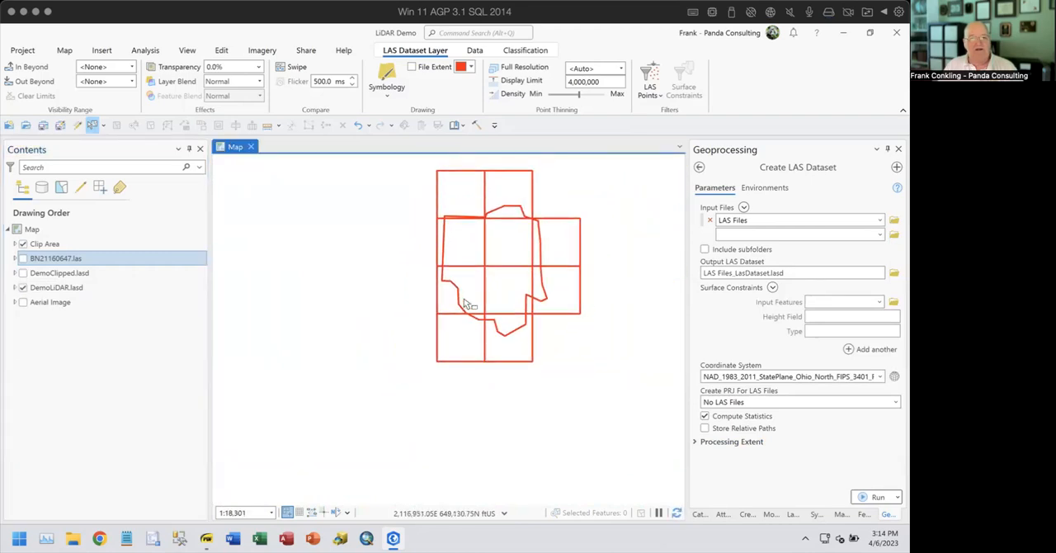
scroll(465, 301, up, 2)
drag(462, 335, 424, 411)
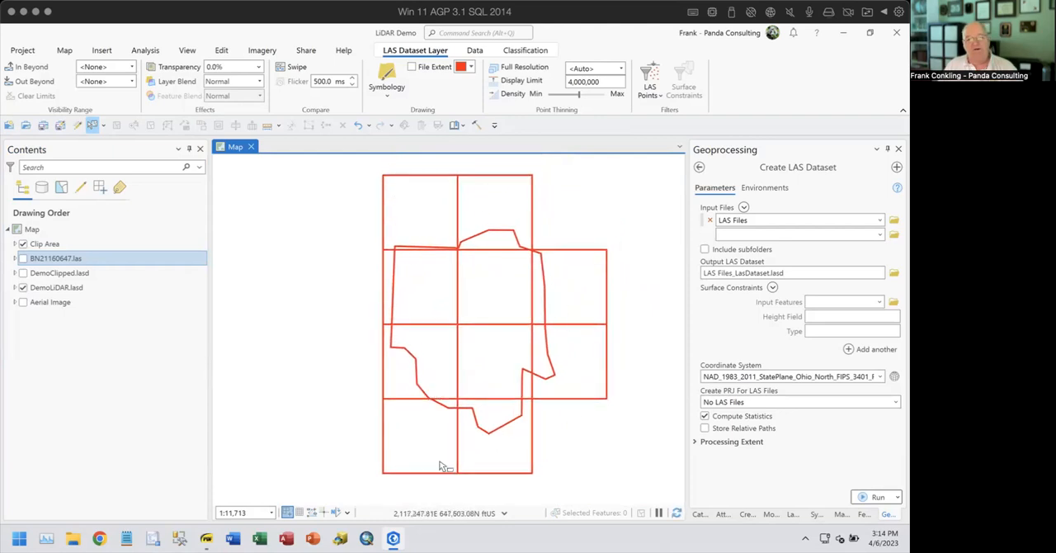
- Examine the DemoLiDAR.lasd points up close around the northwest corner of the Clip Area
scroll(431, 235, up, 2)
scroll(429, 234, up, 2)
drag(429, 235, 516, 289)
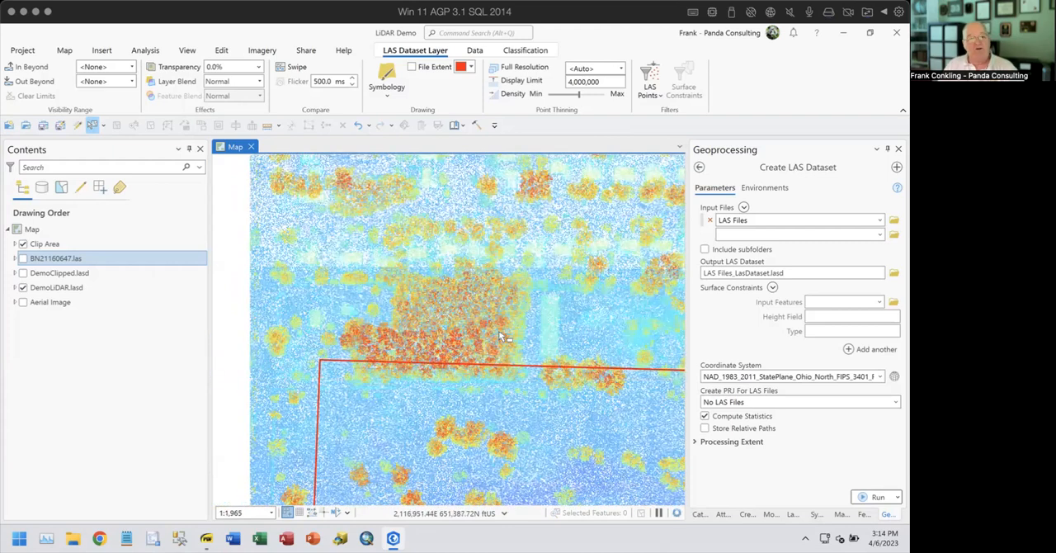
drag(495, 333, 529, 464)
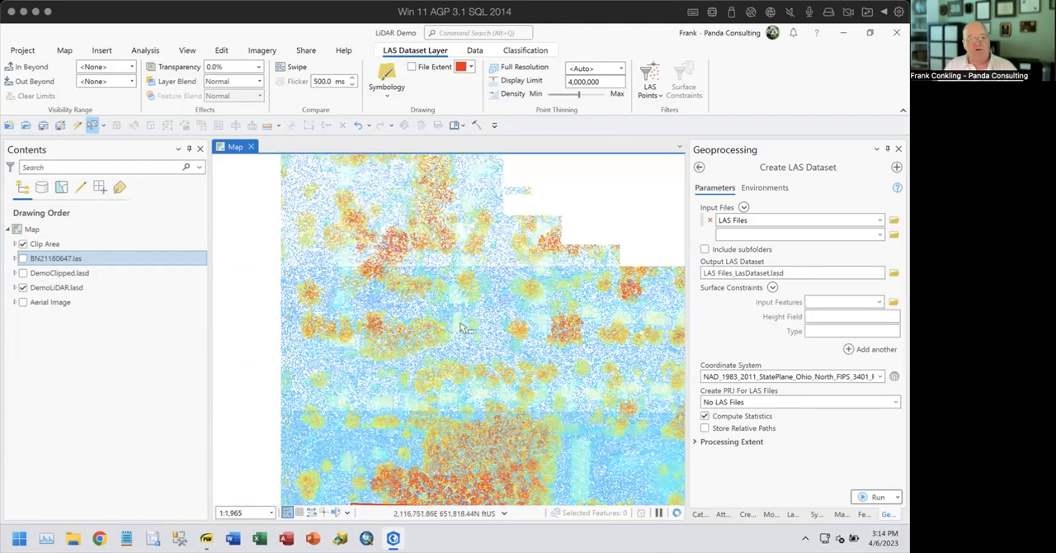
drag(503, 411, 561, 328)
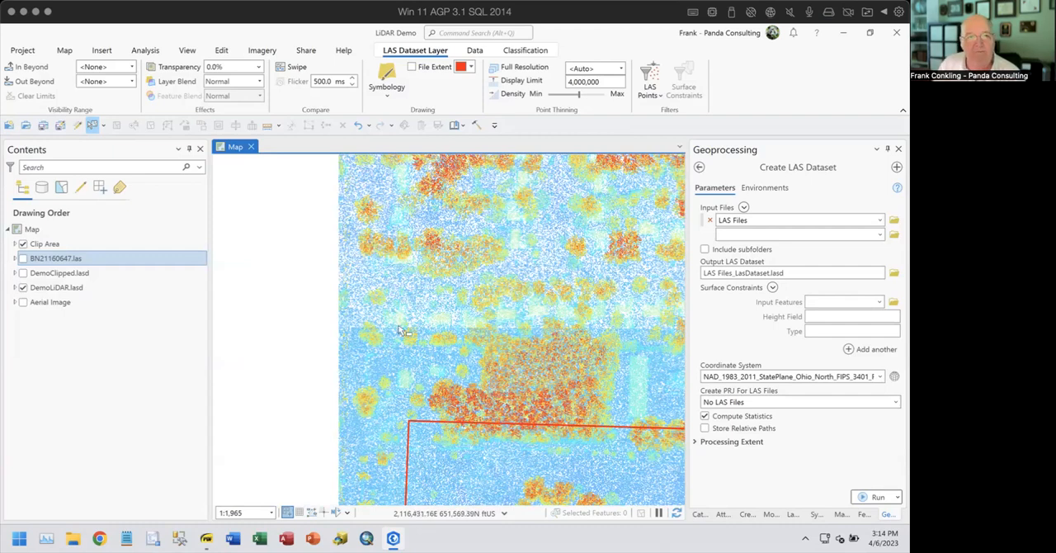
- Review the LAS filter settings of BN21160647.las, and check the filter and data source properties of DemoLiDAR.lasd
click(655, 86)
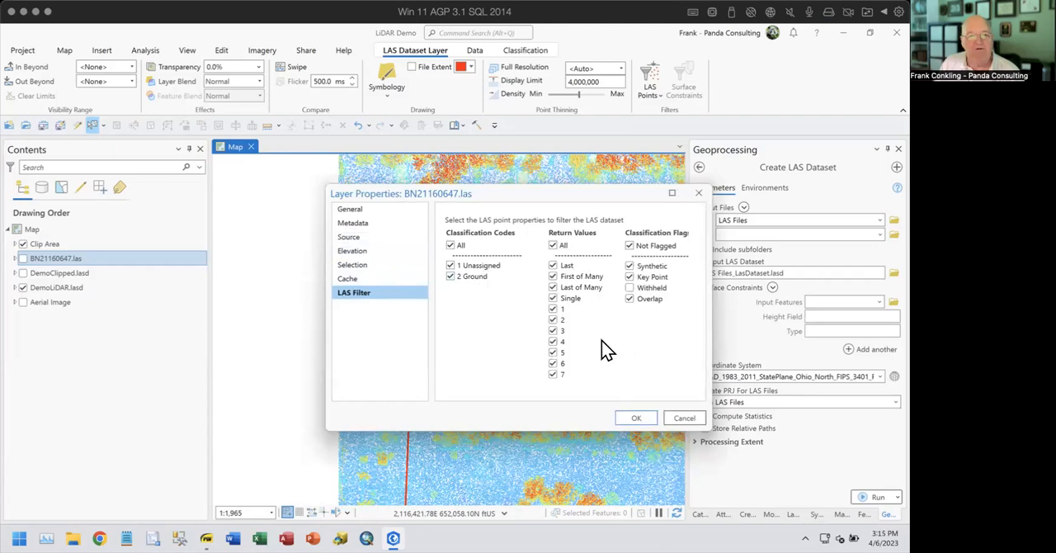
click(683, 422)
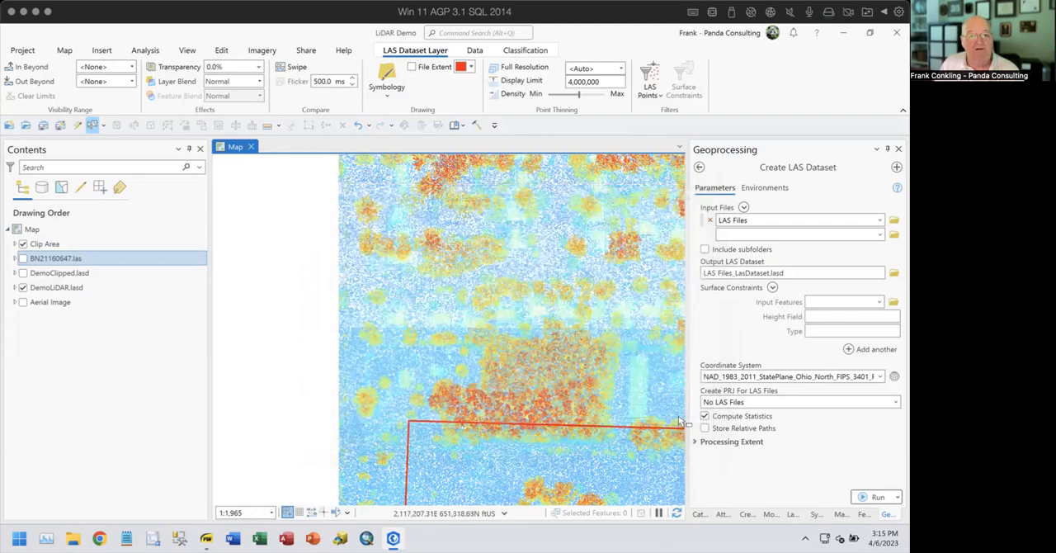
right_click(81, 301)
click(98, 278)
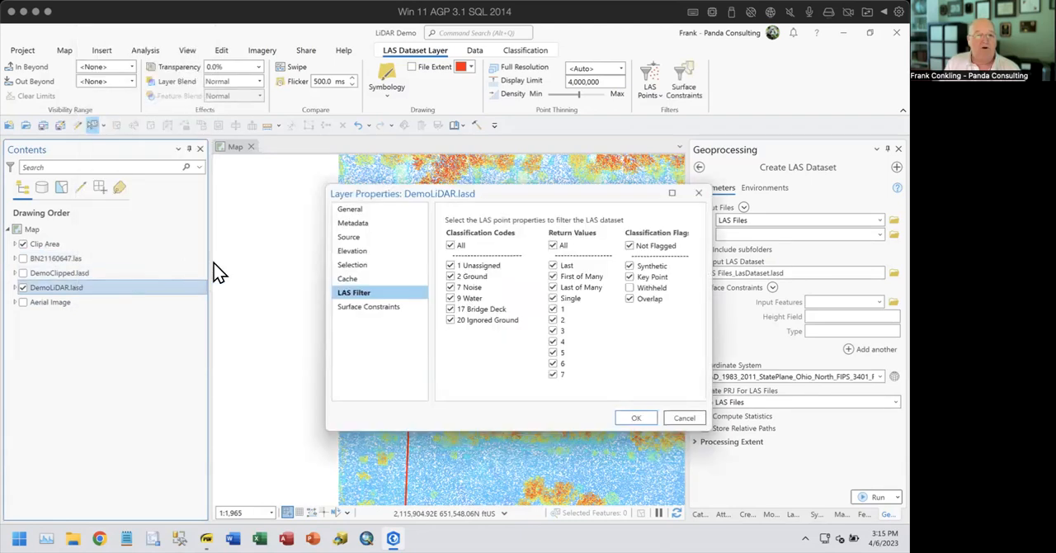
click(357, 240)
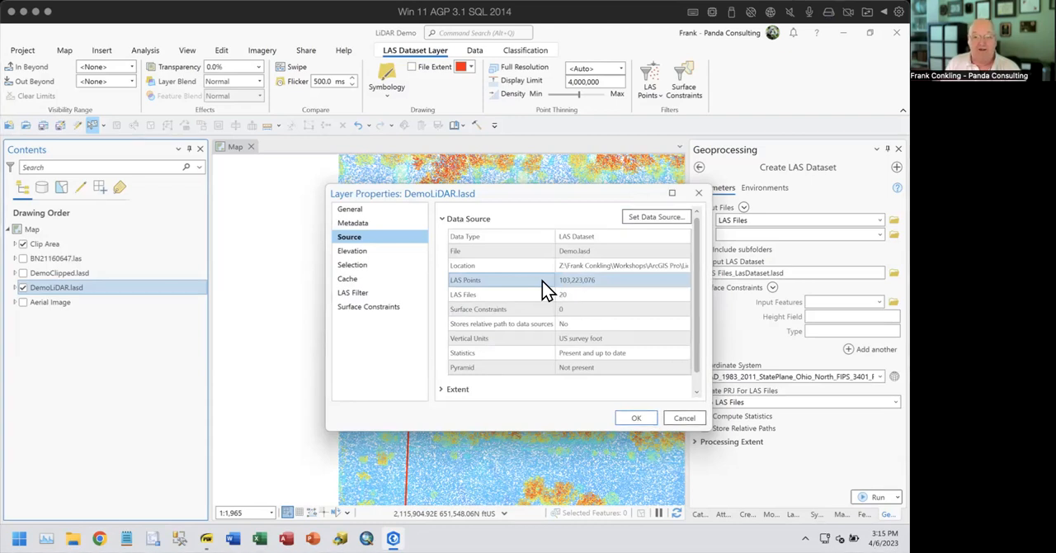
click(684, 418)
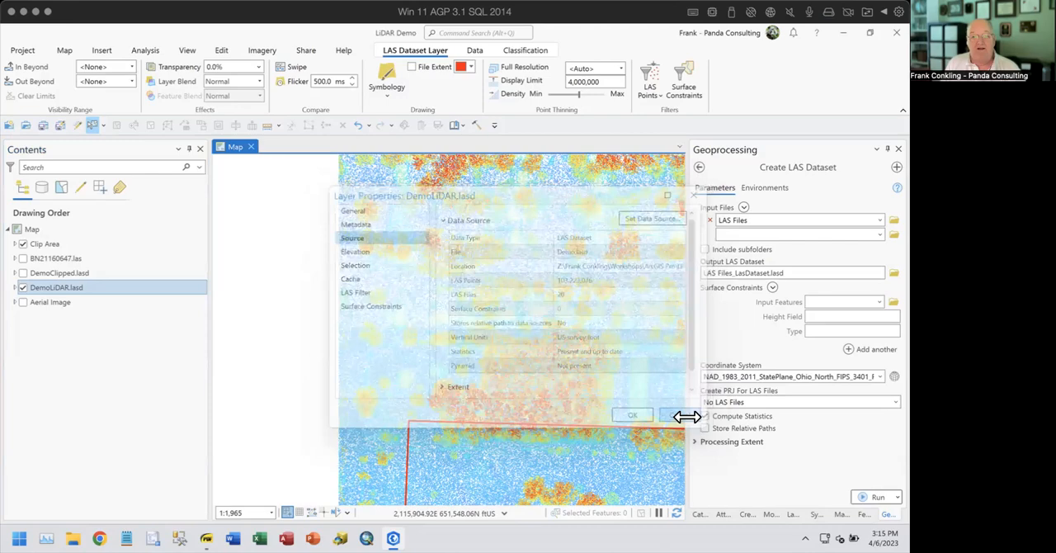
- Turn off the DemoLiDAR.lasd layer and briefly view the Clip Area boundary over the Aerial Image layer
drag(500, 403, 593, 387)
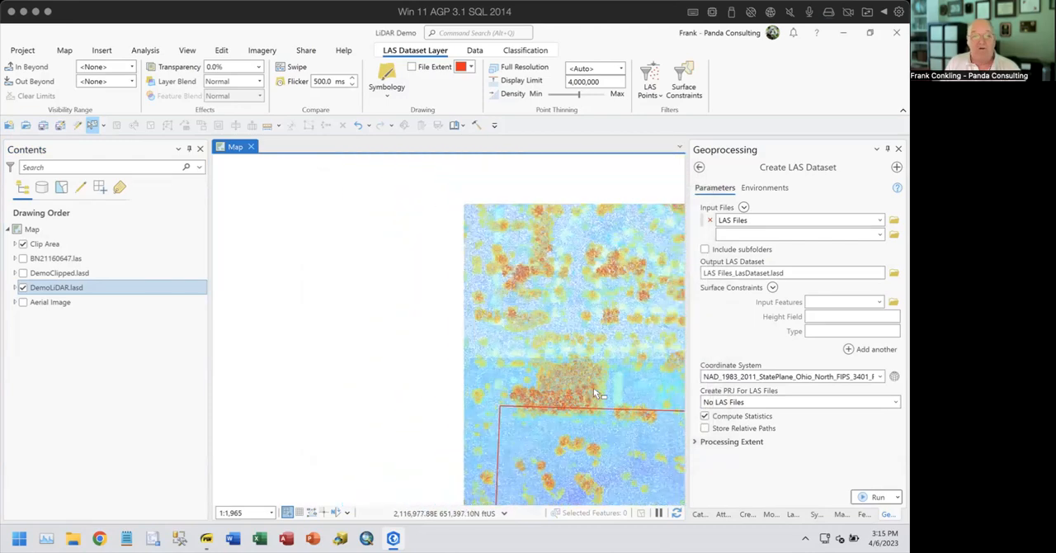
scroll(593, 387, down, 5)
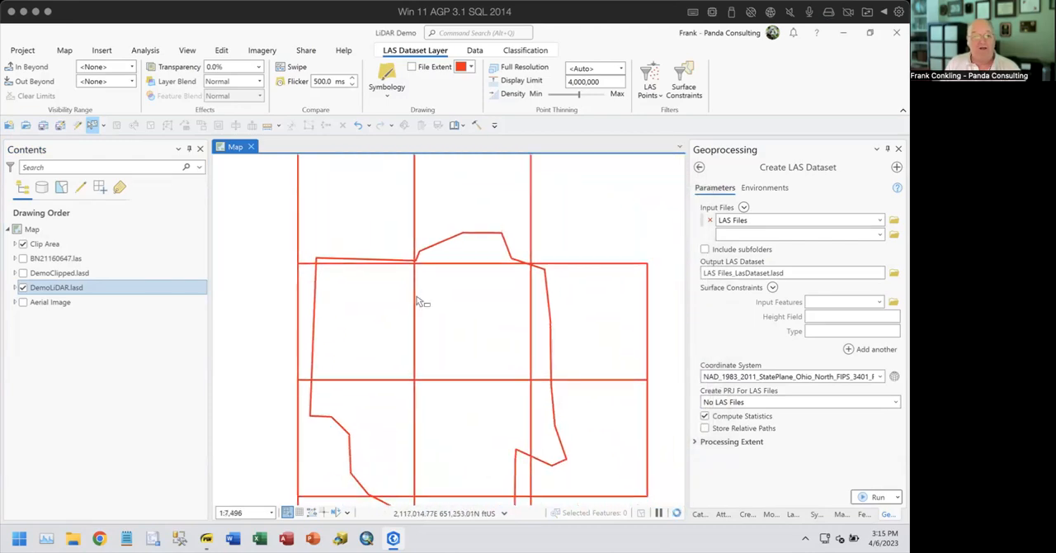
scroll(460, 323, down, 2)
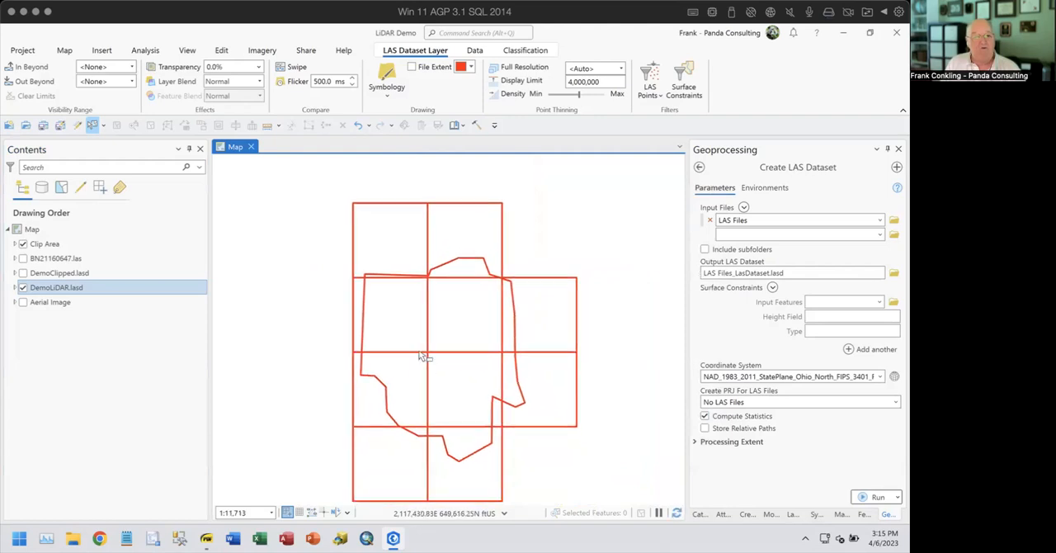
click(24, 288)
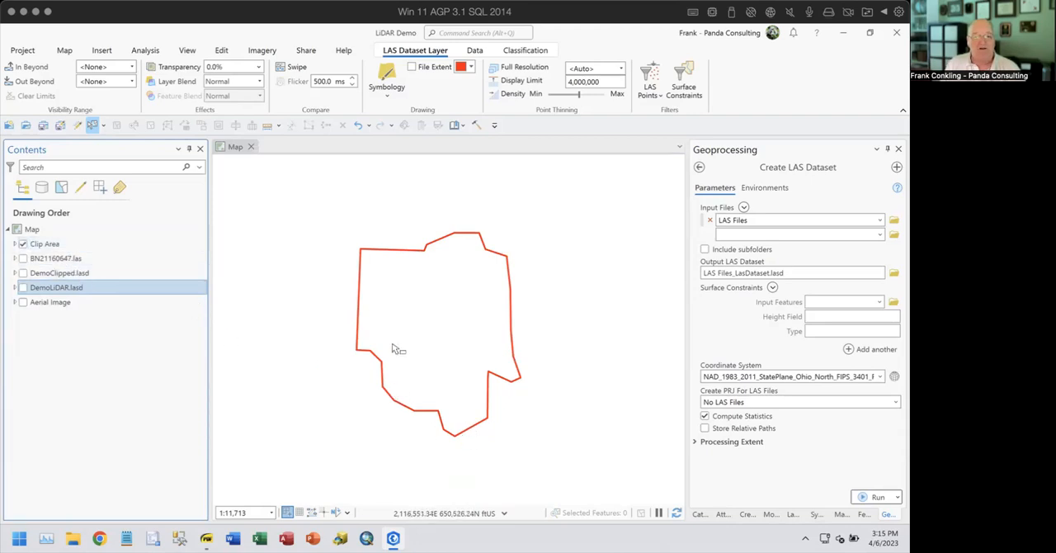
click(23, 302)
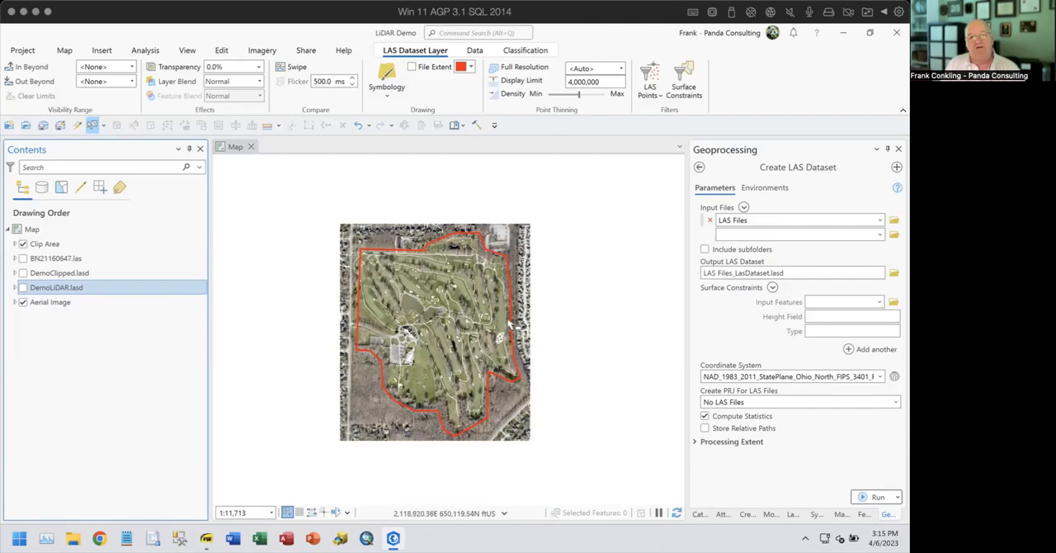
click(23, 302)
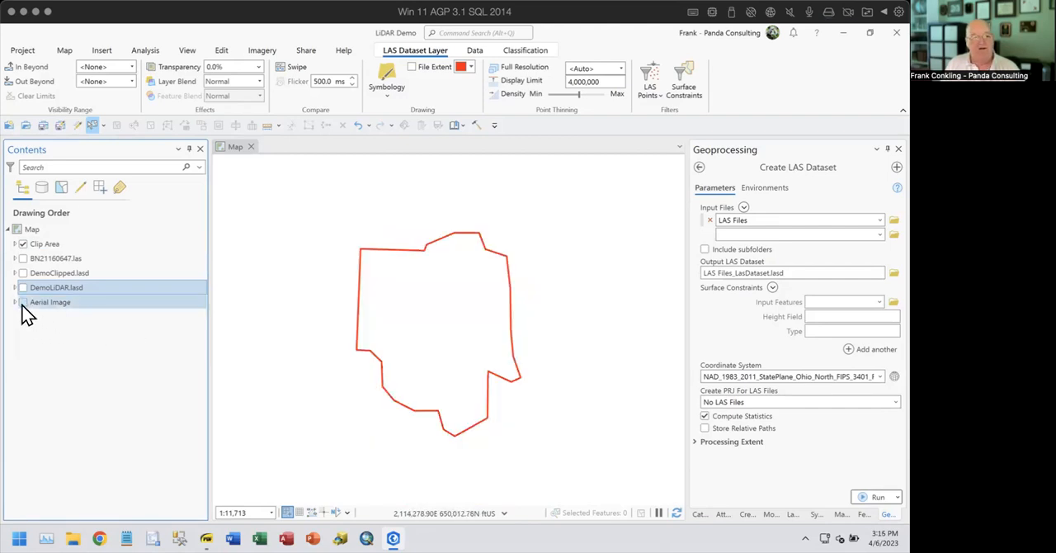
- Open the Extract LAS geoprocessing tool and choose DemoLiDAR.lasd as the input point cloud
click(699, 168)
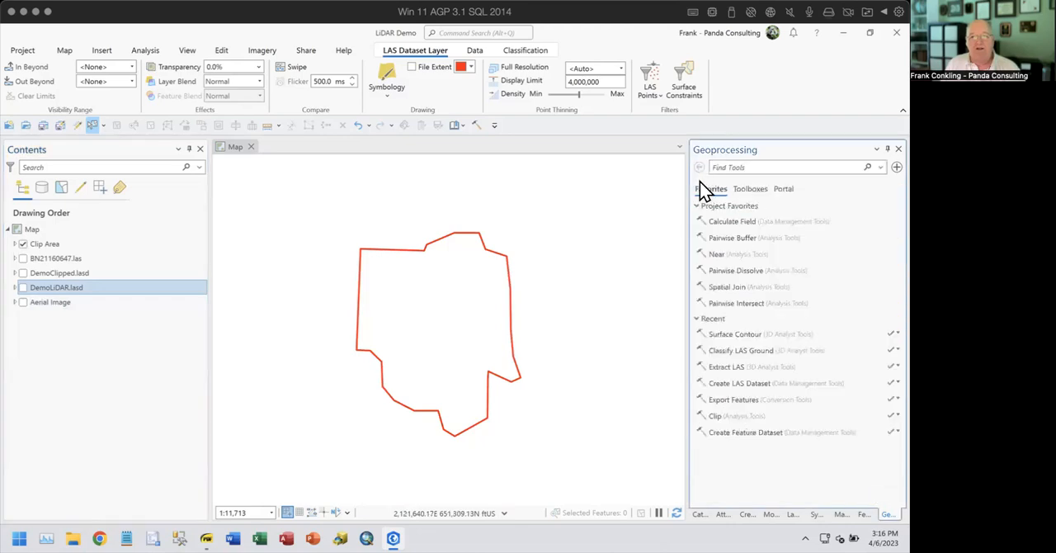
click(740, 368)
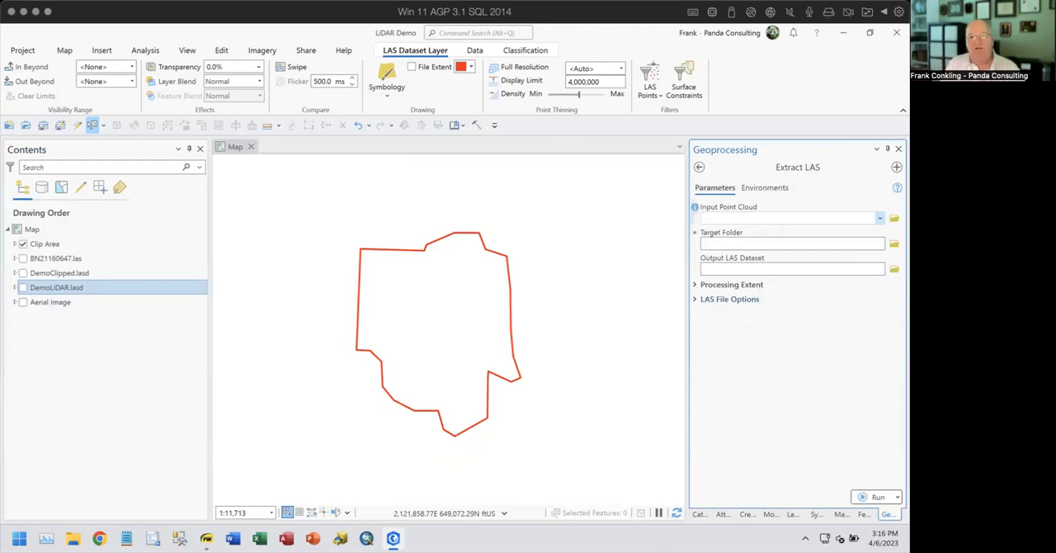
click(742, 218)
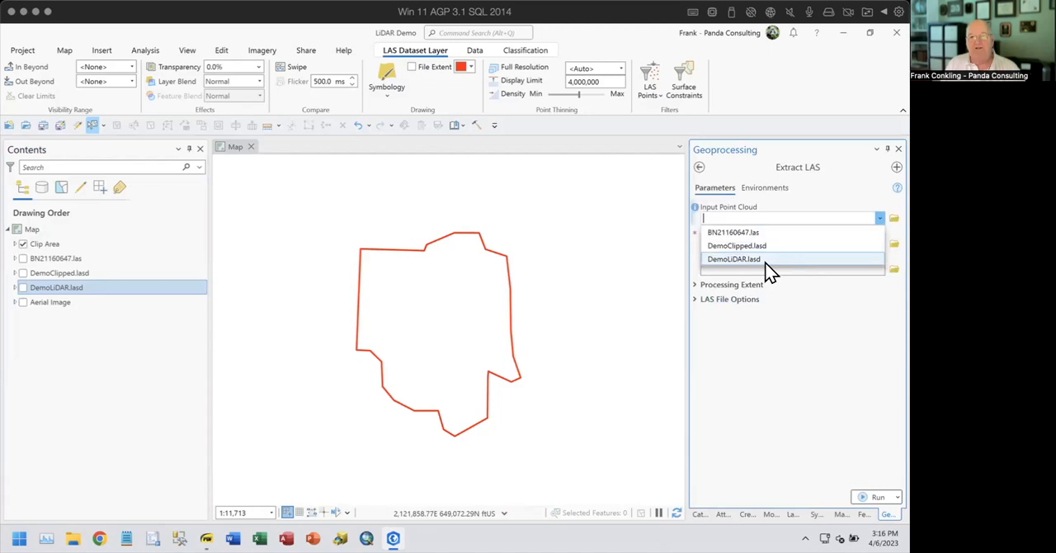
click(745, 261)
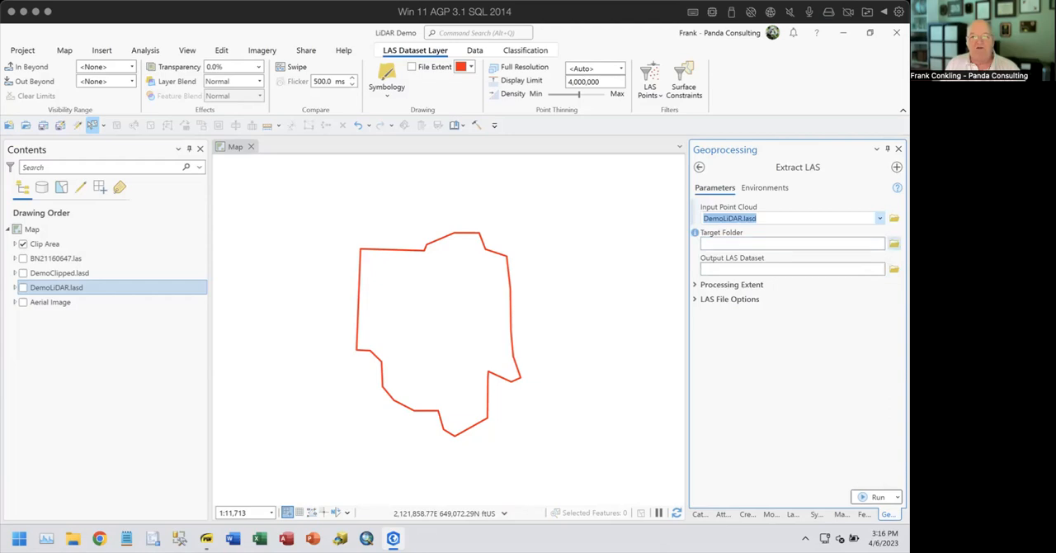
- Set the Lakewood LiDAR folder inside Lidar 011623 as the target folder for the extracted LAS files
click(893, 244)
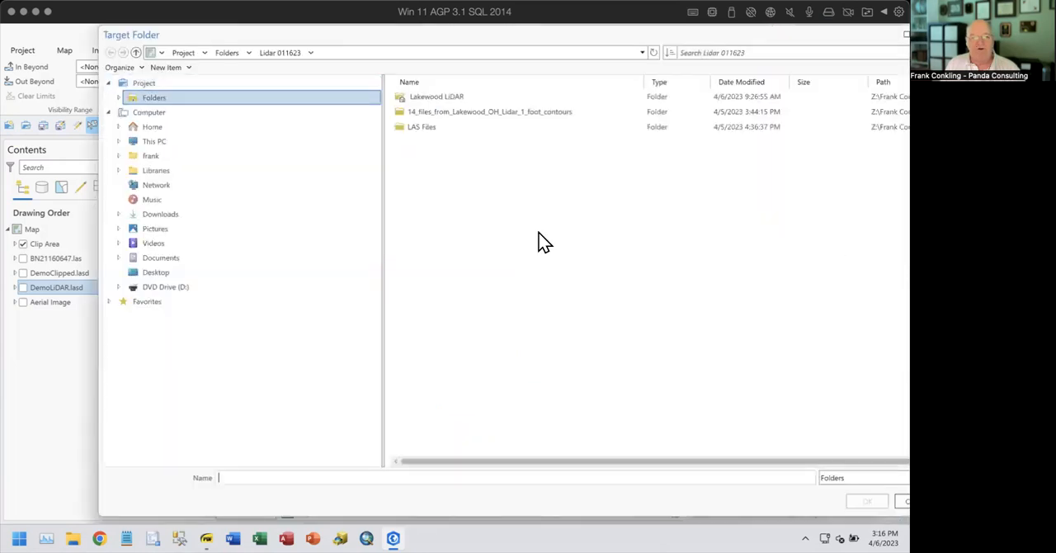
click(424, 98)
click(867, 501)
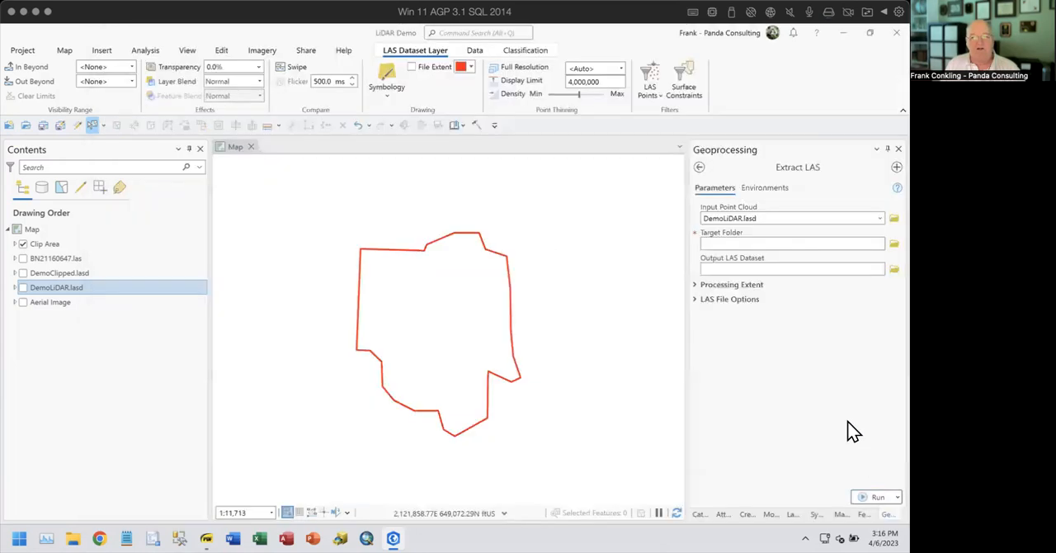
click(877, 271)
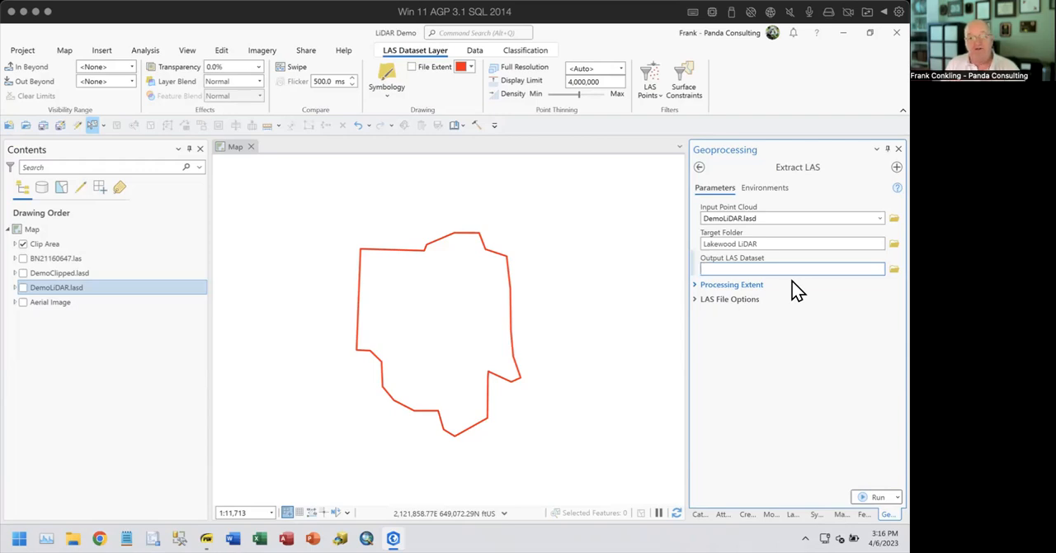
- Use Clip Area as the extraction boundary and enable processing of entire LAS files that intersect the extent
click(697, 285)
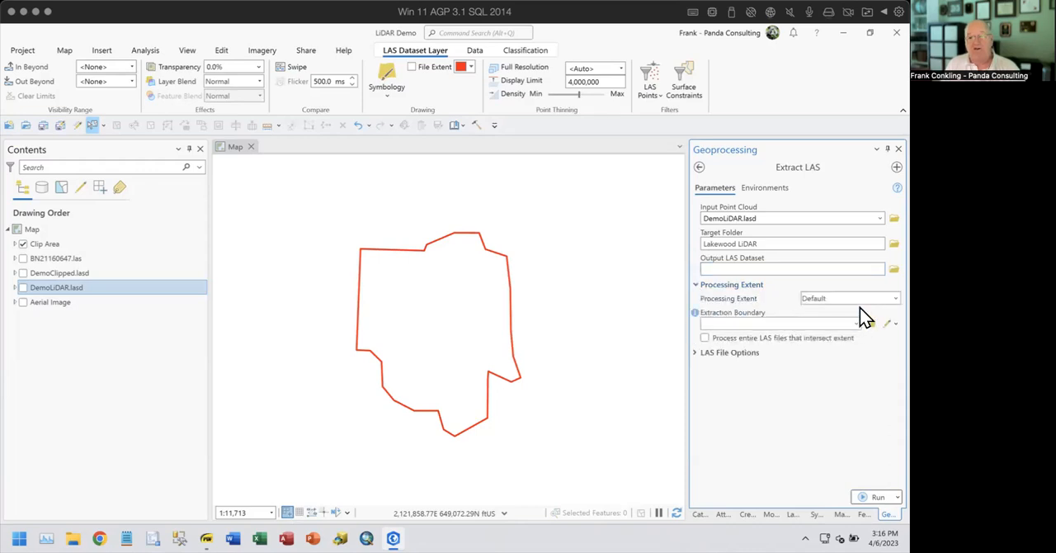
click(856, 323)
click(760, 339)
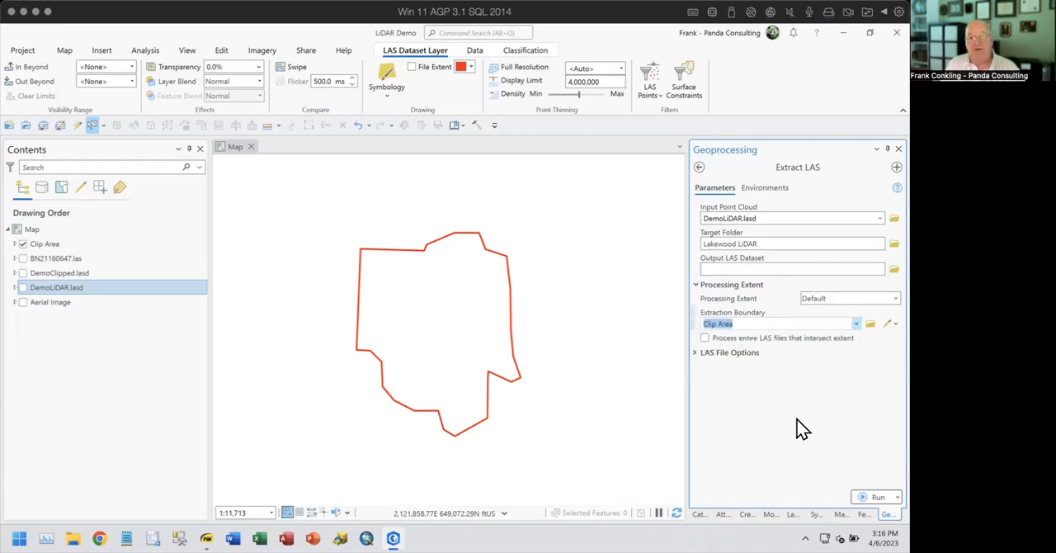
click(717, 338)
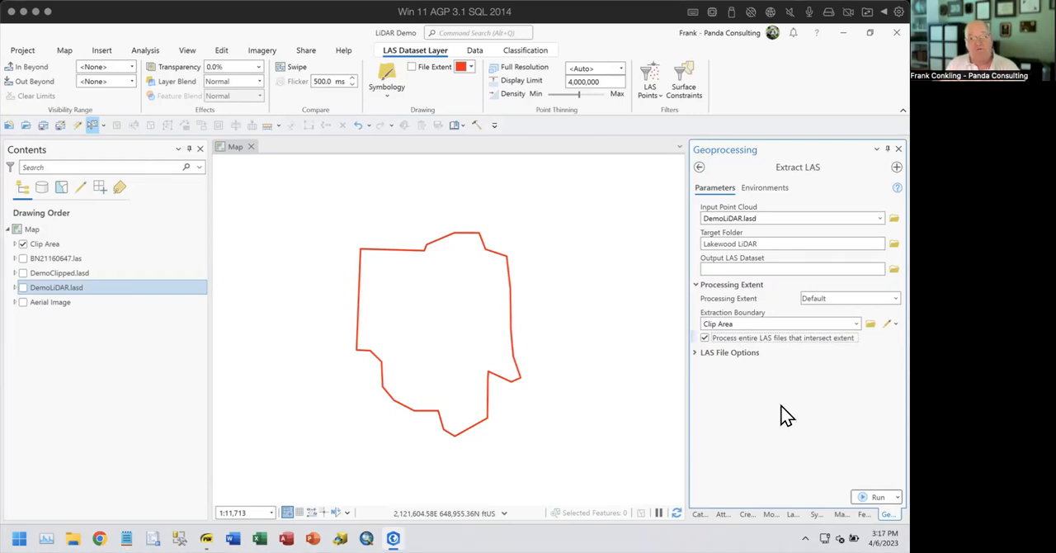
- Turn on DemoClipped.lasd, compare its tile extents with the Clip Area boundary, and leave the Clip Area layer hidden
click(23, 274)
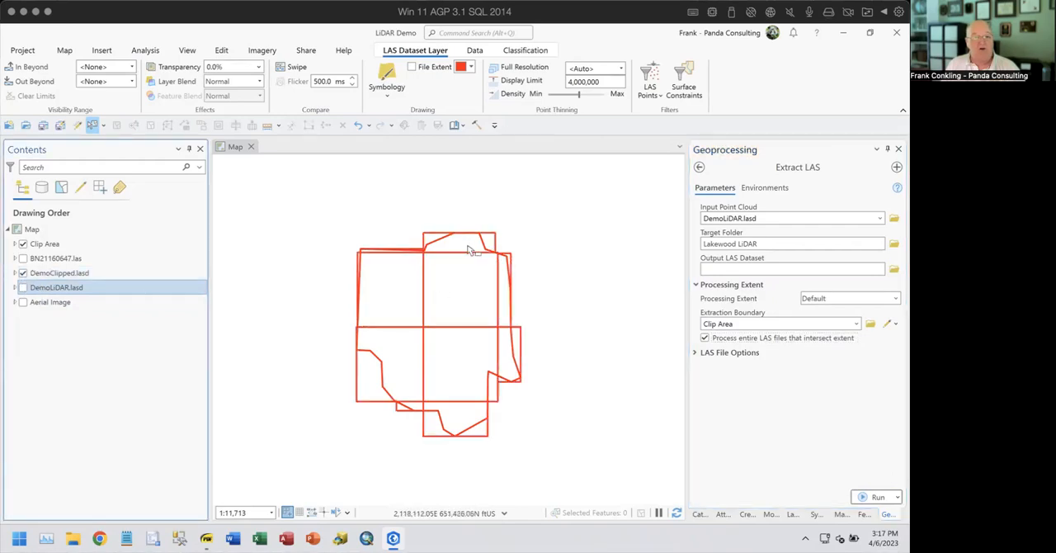
scroll(520, 246, up, 5)
scroll(457, 278, down, 3)
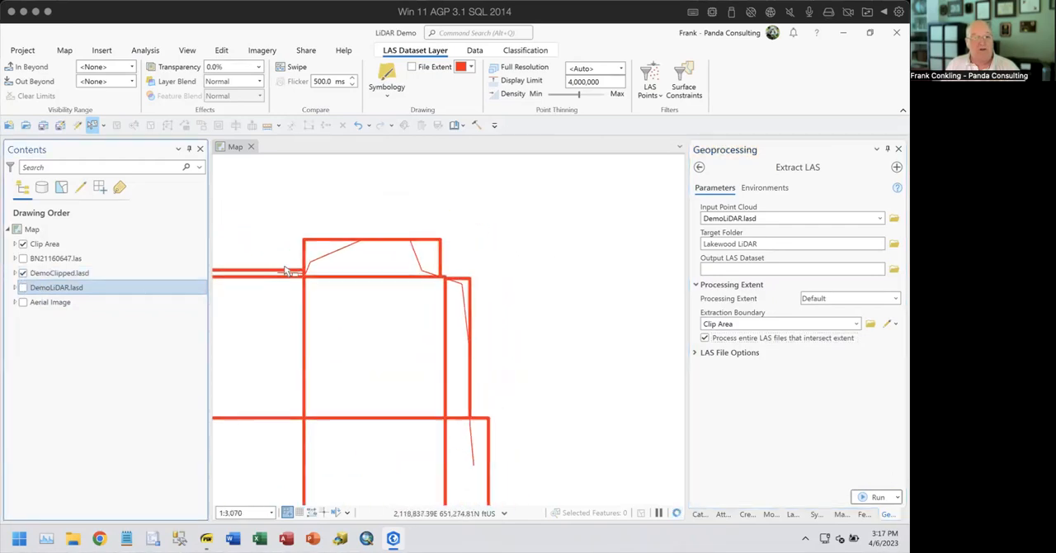
click(24, 244)
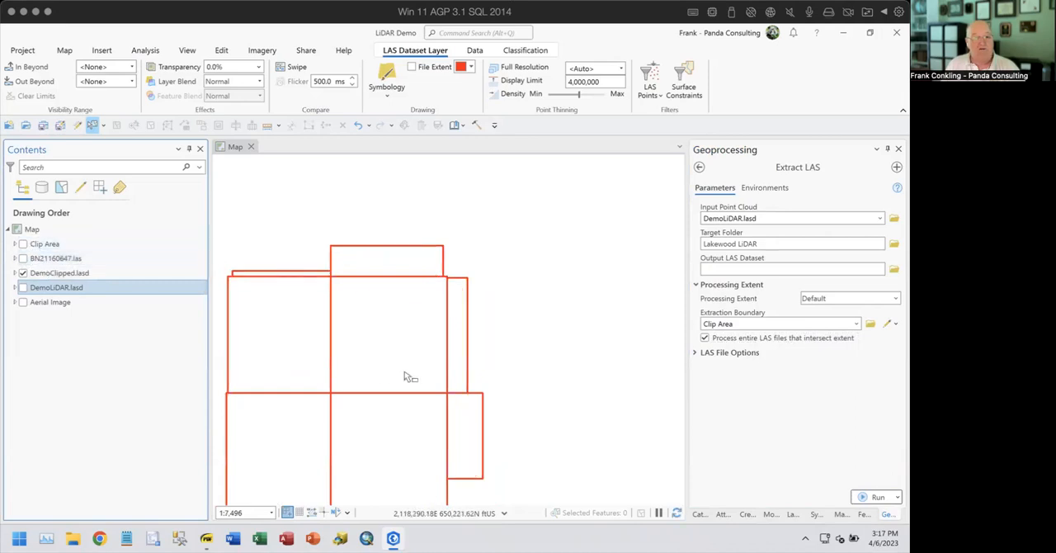
drag(405, 375, 533, 334)
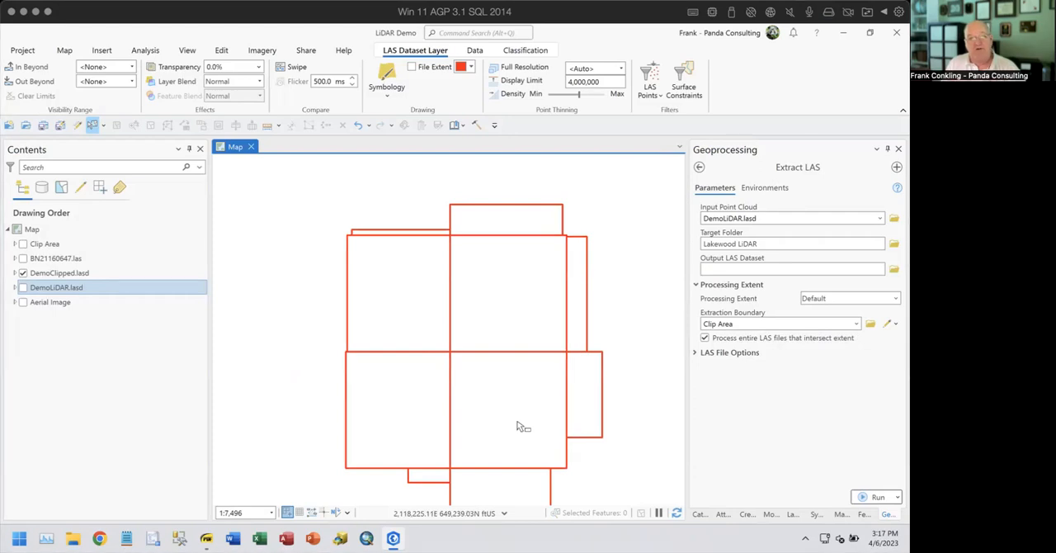
click(23, 244)
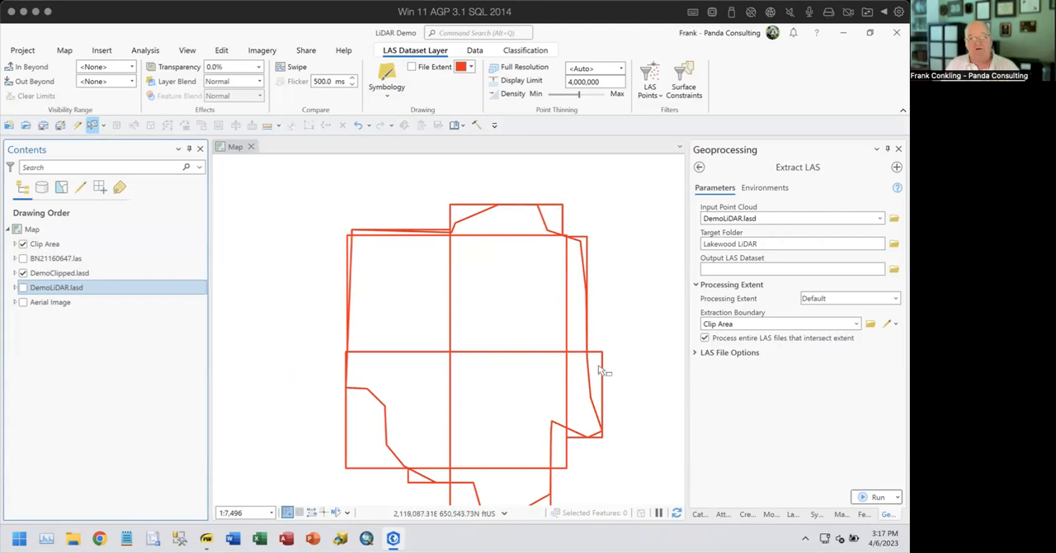
drag(499, 458, 512, 404)
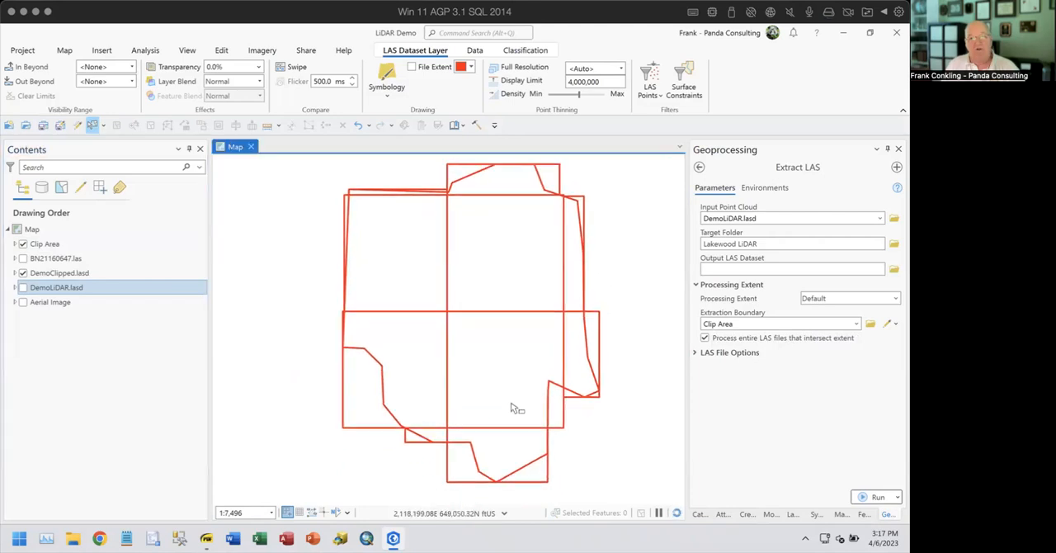
click(23, 244)
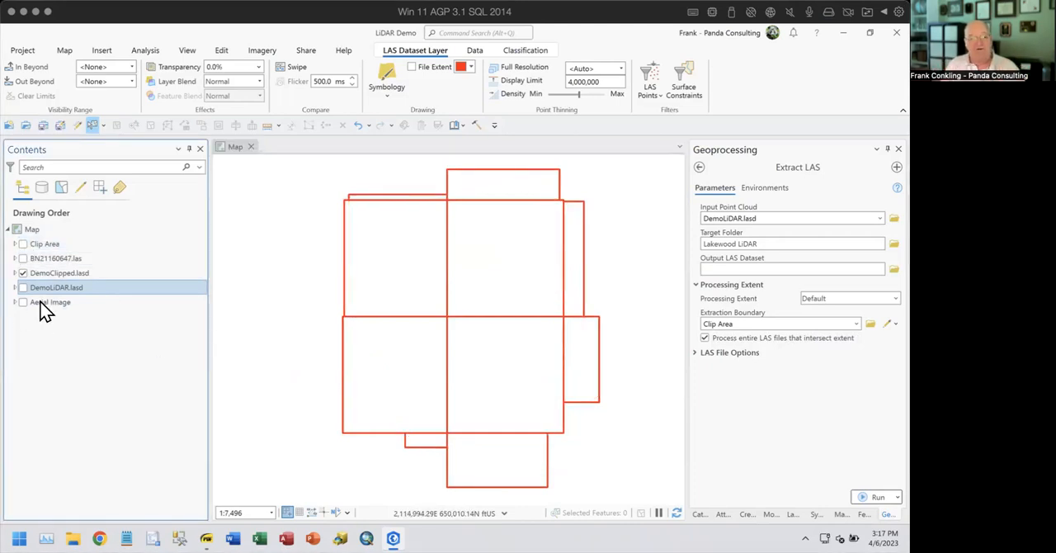
- Examine the DemoClipped.lasd points around the northwest corner up close and review the layer's data source properties
scroll(413, 249, up, 3)
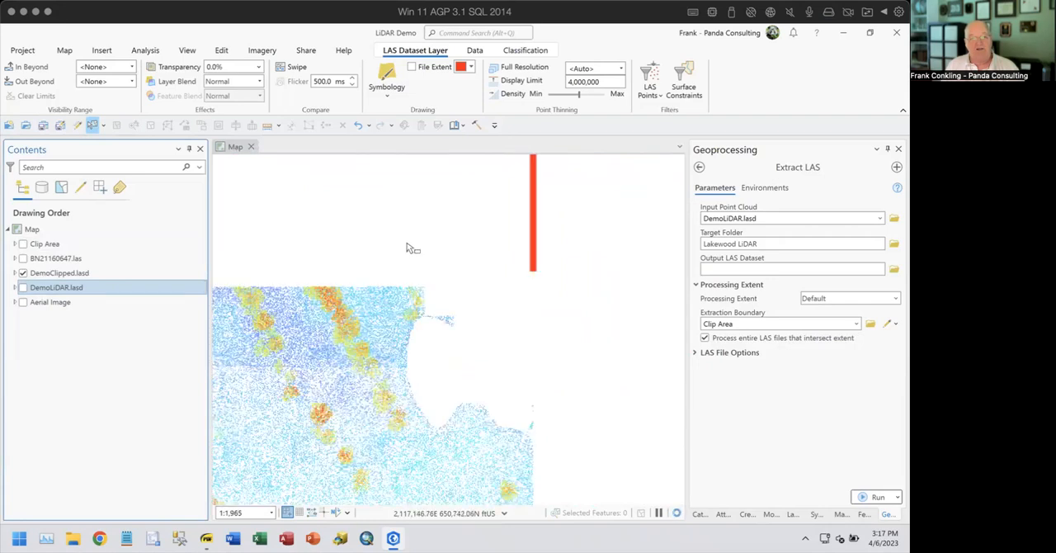
drag(409, 228, 521, 411)
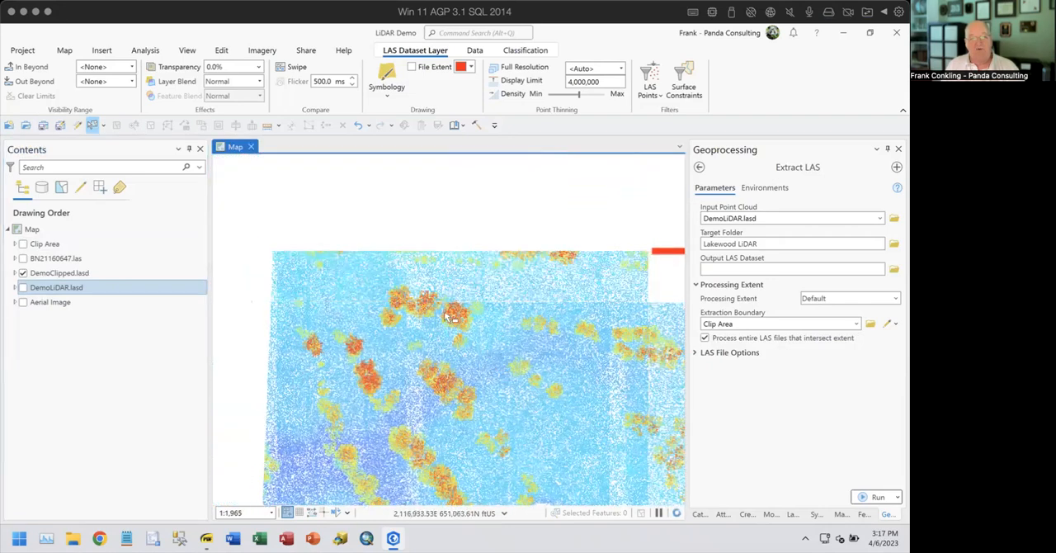
click(78, 274)
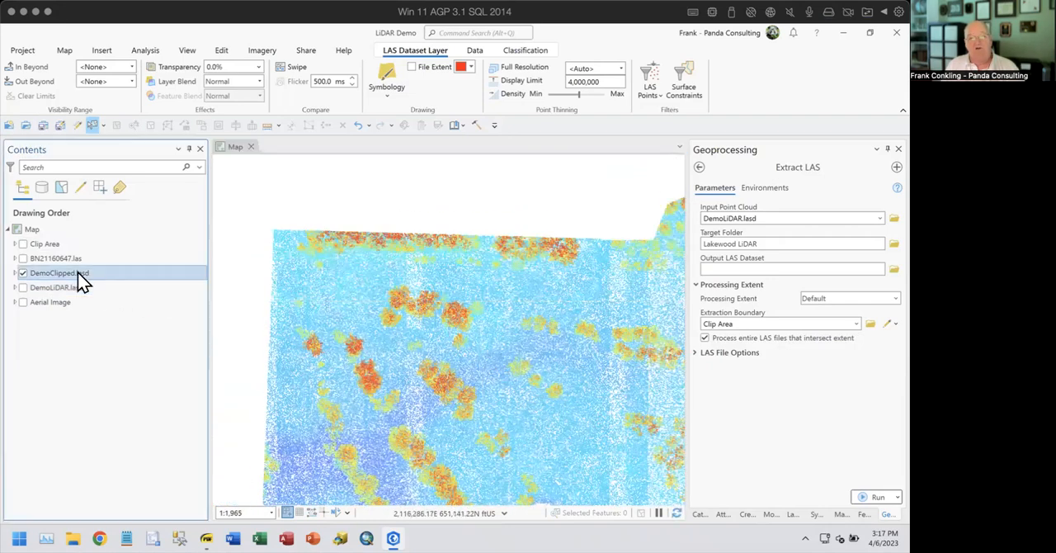
right_click(78, 273)
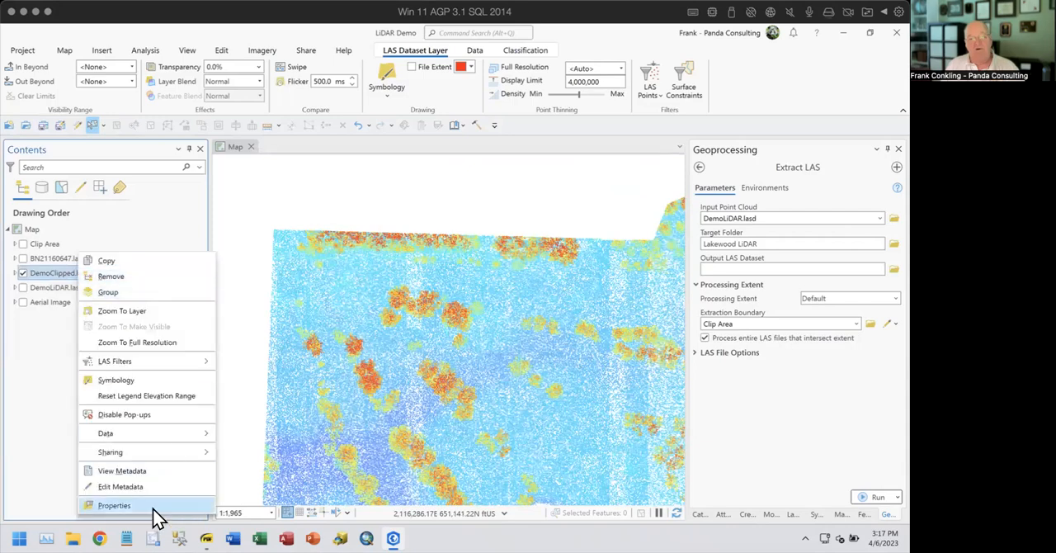
click(116, 505)
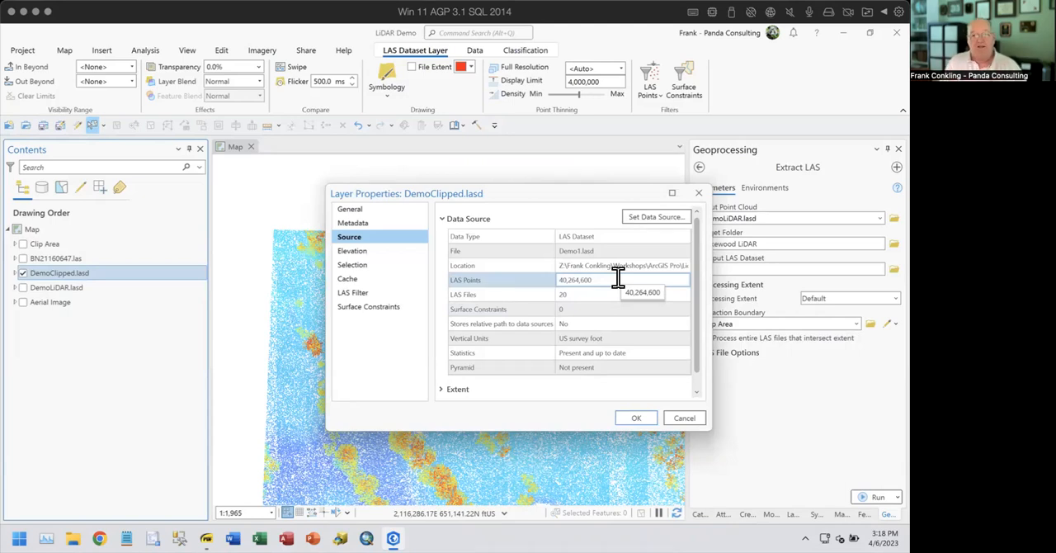
click(684, 418)
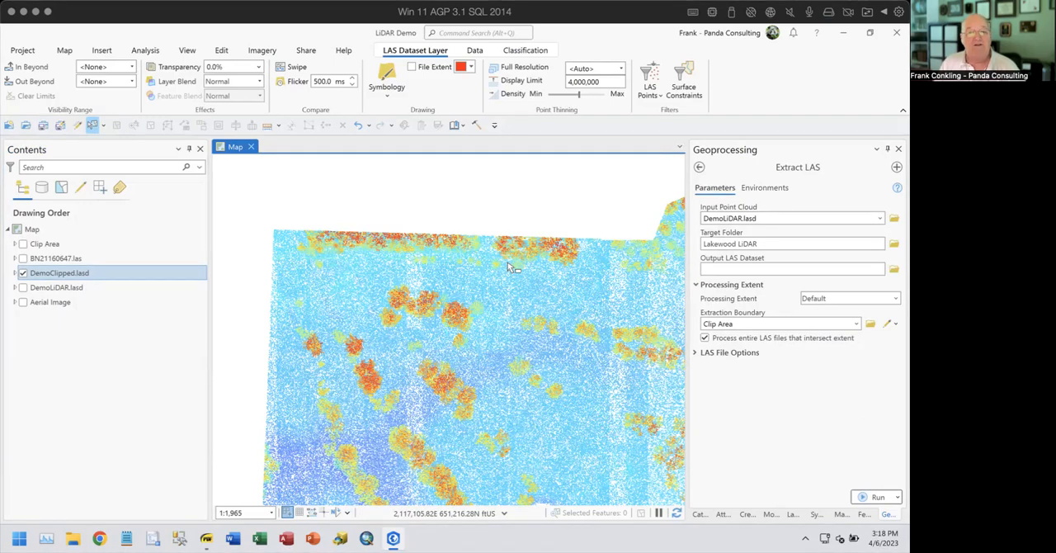
click(23, 273)
click(51, 272)
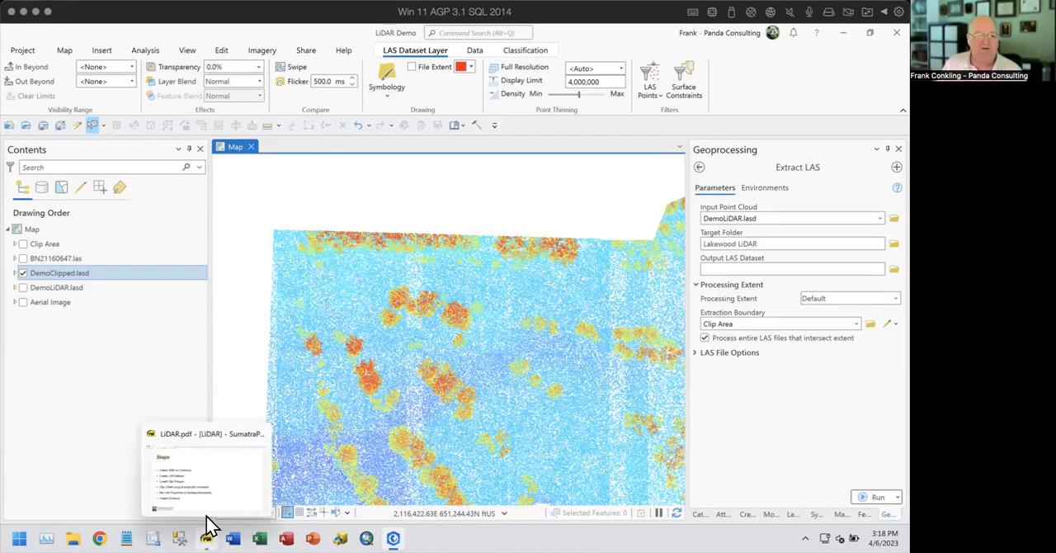
- Review the workflow steps in LiDAR.pdf, marking the Clip LiDAR using ExtractLAS line, and return to the map project
click(207, 520)
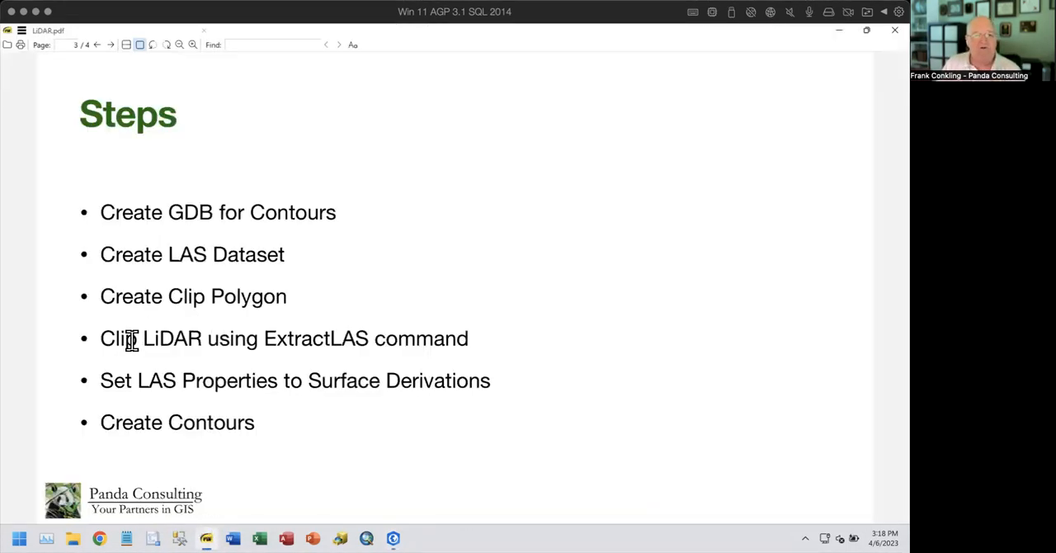
drag(103, 342, 479, 343)
click(503, 364)
click(838, 30)
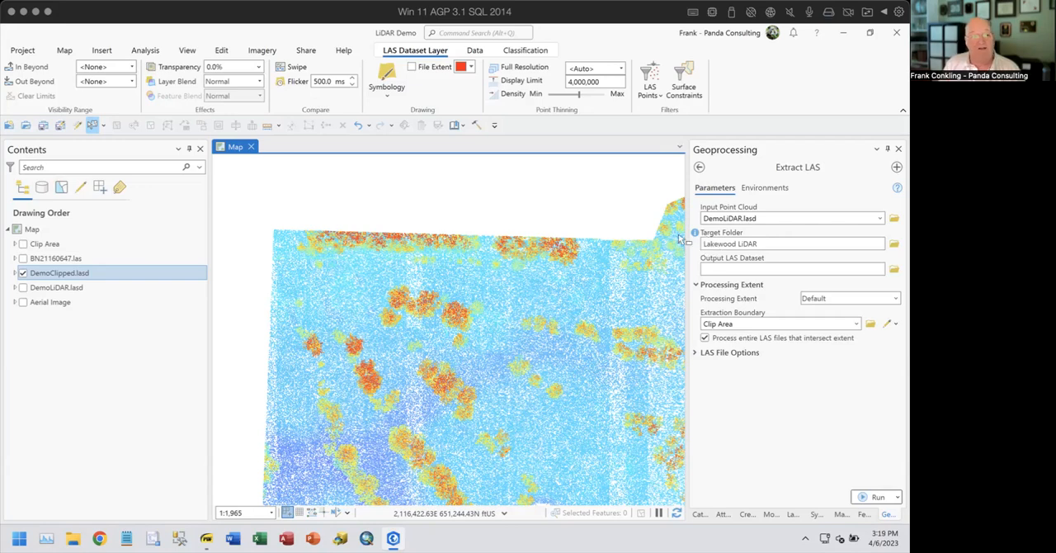
- Filter the DemoClipped.lasd layer to show only points with classification code 2 Ground
right_click(69, 277)
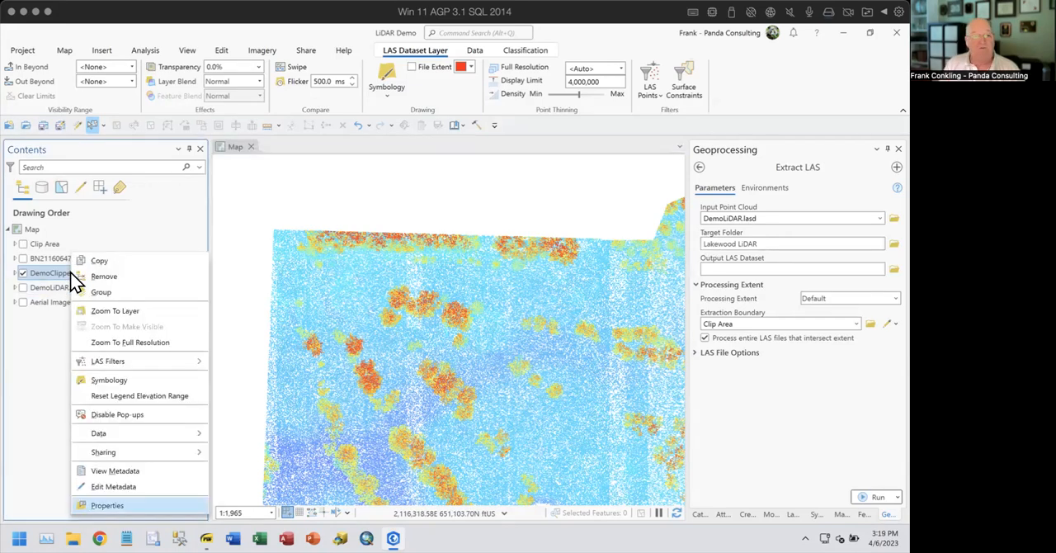
click(114, 507)
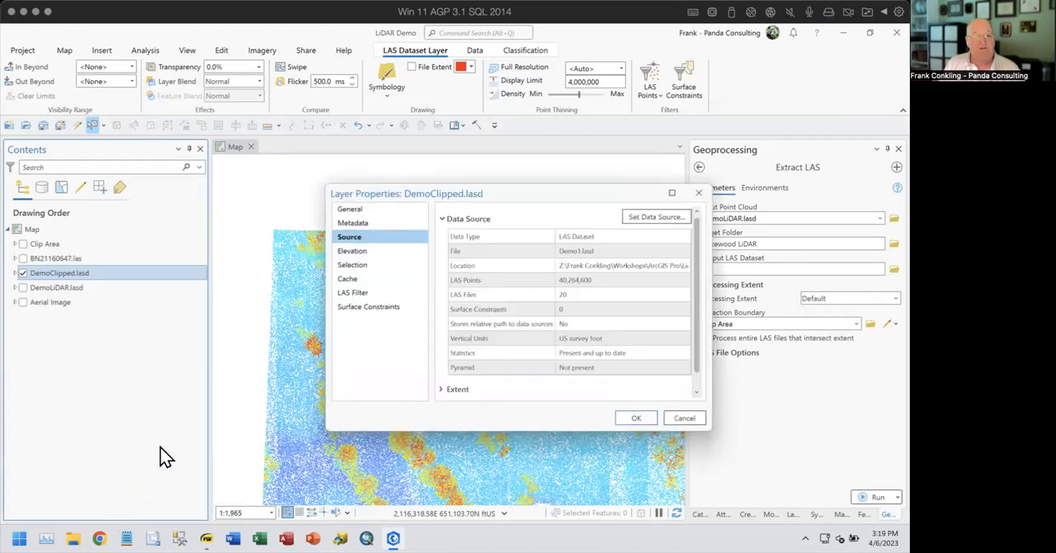
click(359, 294)
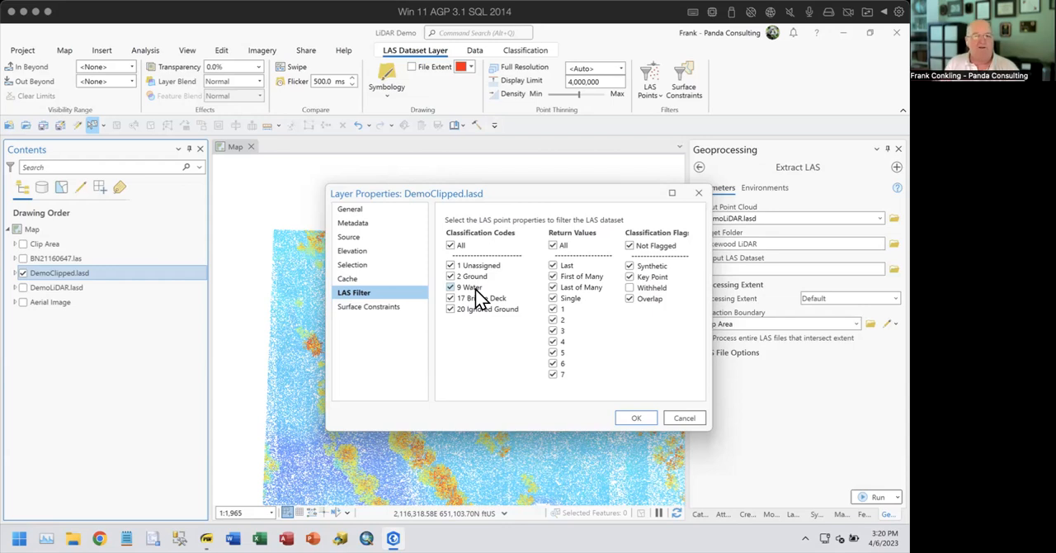
click(450, 246)
click(451, 276)
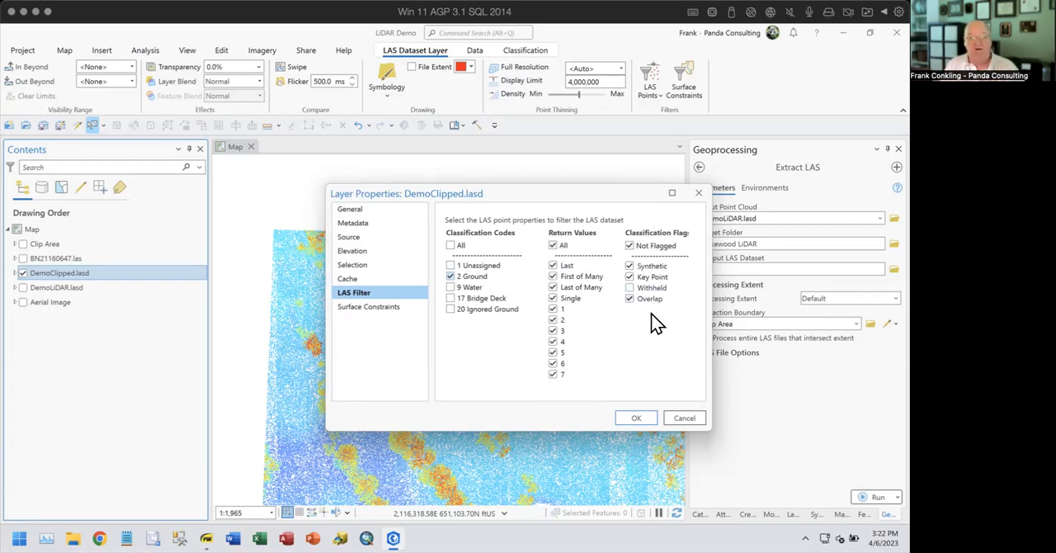
click(633, 419)
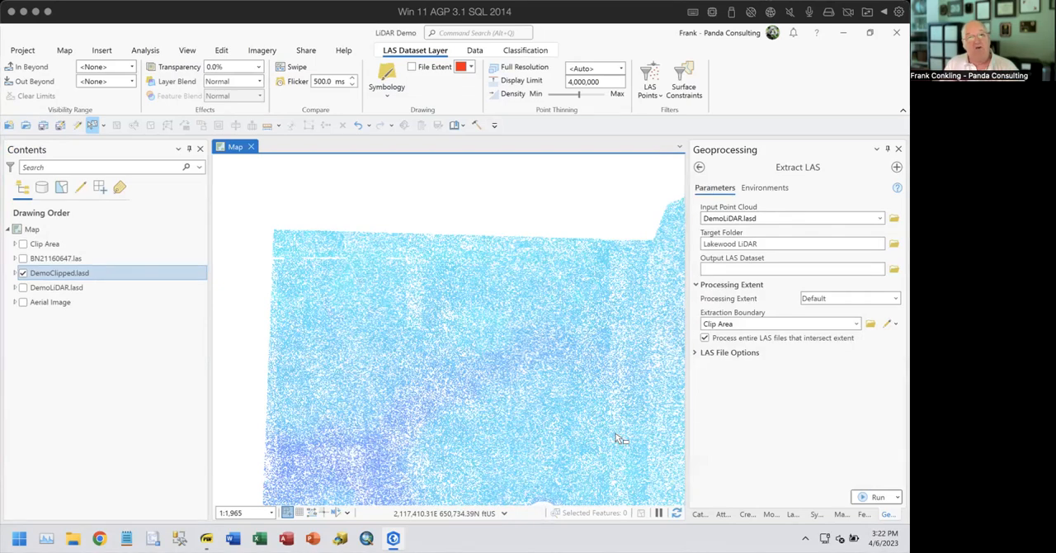
- Restore all classification codes in the LAS filter of DemoClipped.lasd
right_click(70, 272)
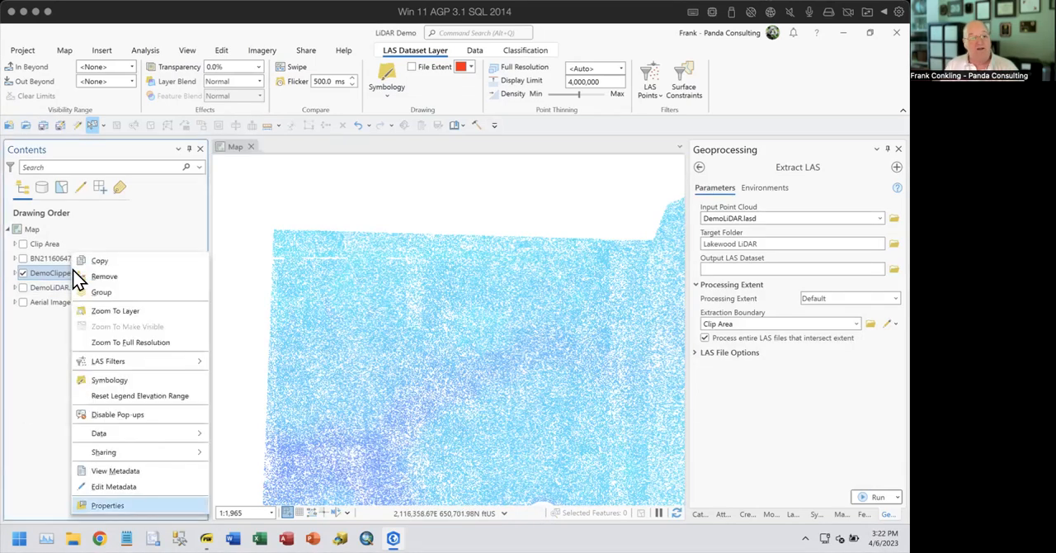
click(124, 505)
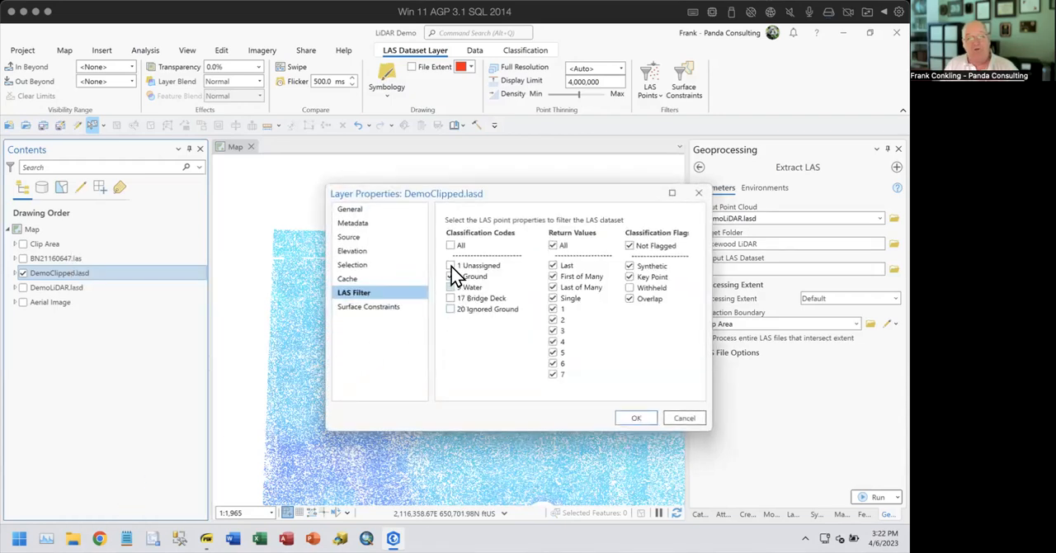
click(637, 419)
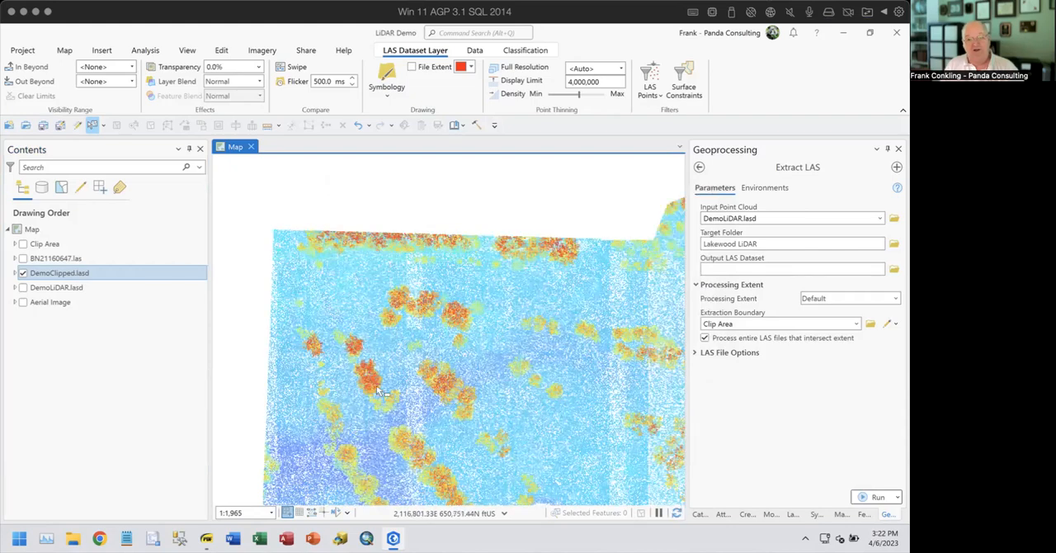
- Filter DemoClipped.lasd to show only the classification codes 2 Ground and 9 Water
drag(571, 444, 527, 180)
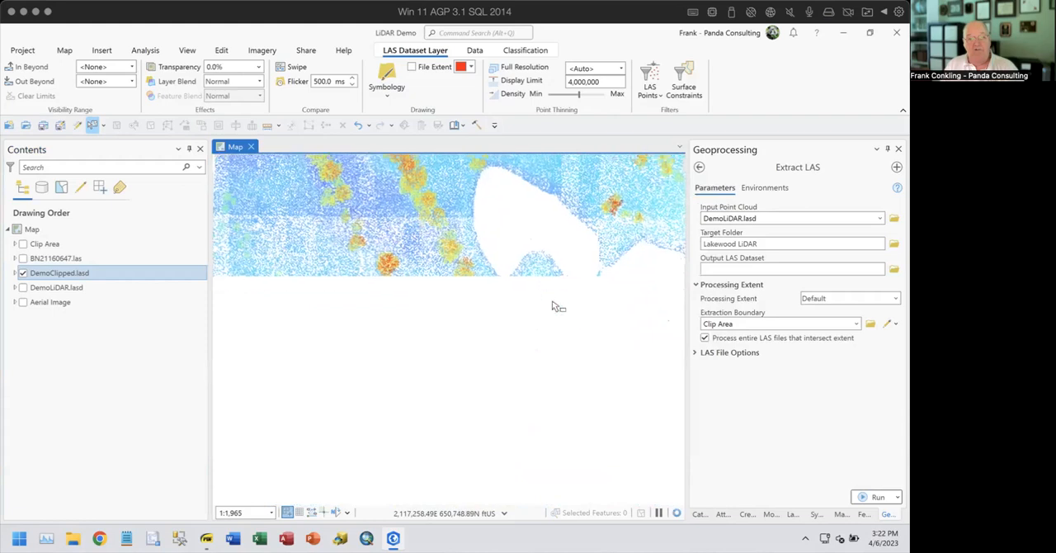
drag(360, 420, 613, 355)
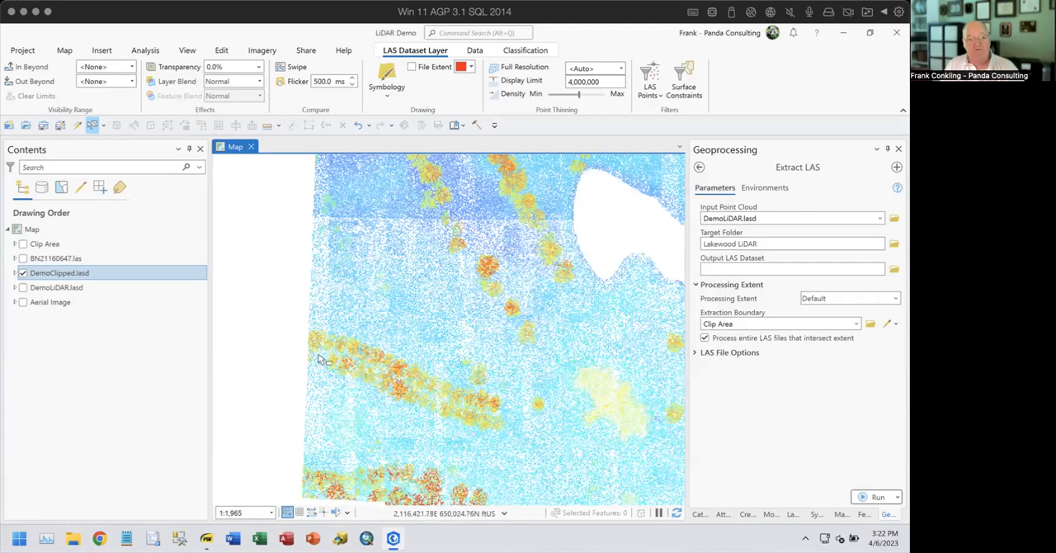
right_click(80, 272)
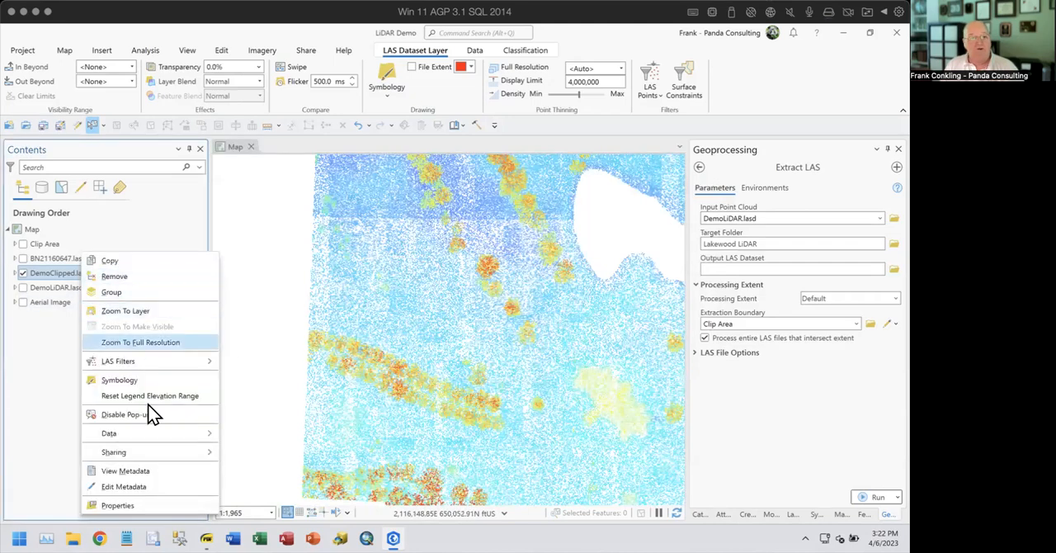
click(154, 504)
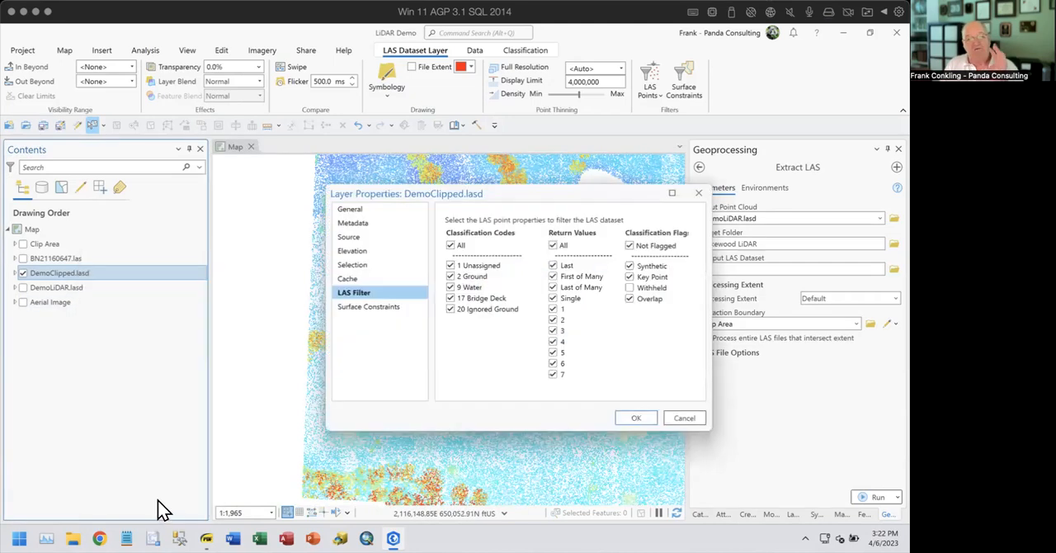
click(449, 276)
click(450, 287)
click(642, 421)
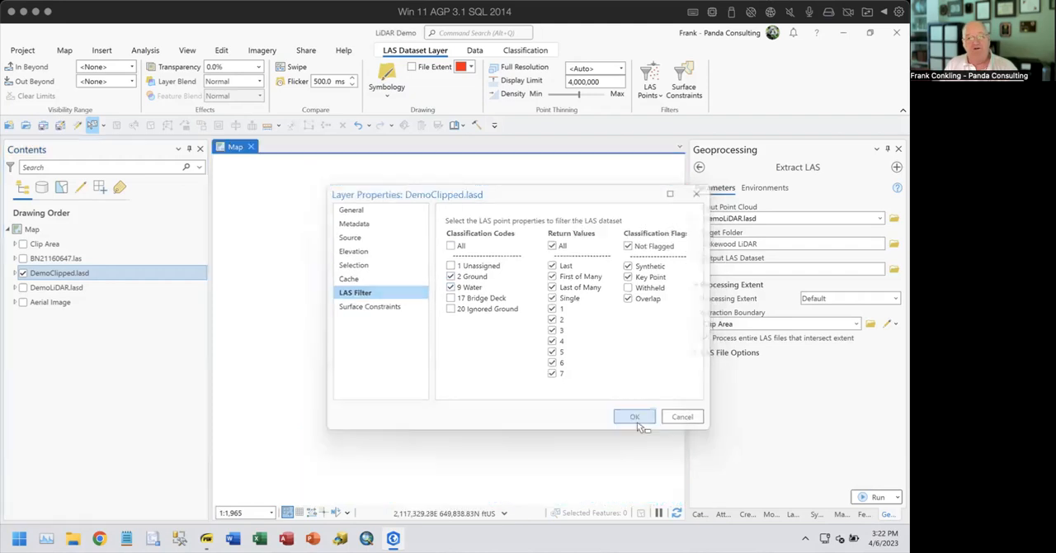
- Select a small cluster of the filtered LAS points up close and look for their attributes
drag(541, 263, 572, 449)
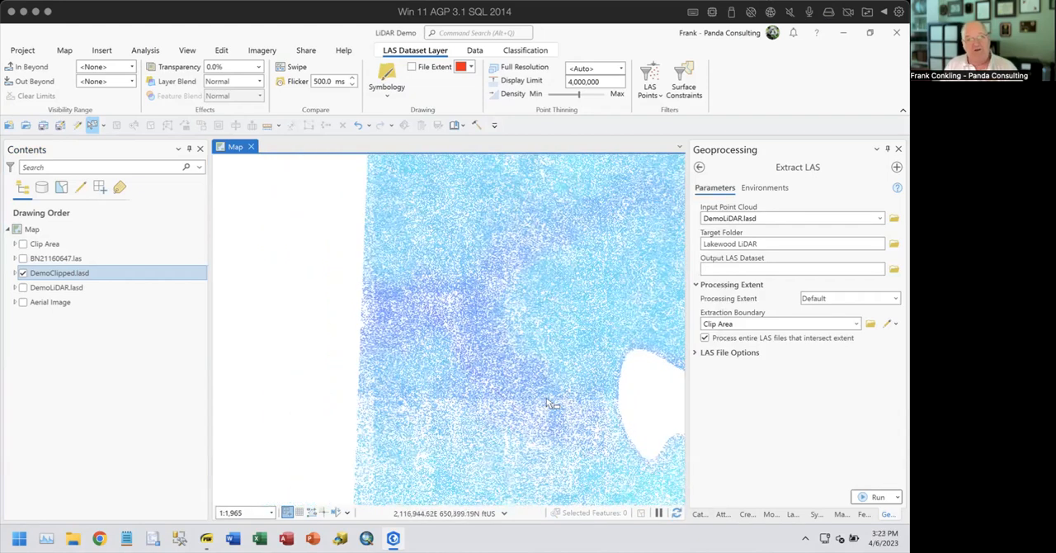
drag(500, 354, 284, 423)
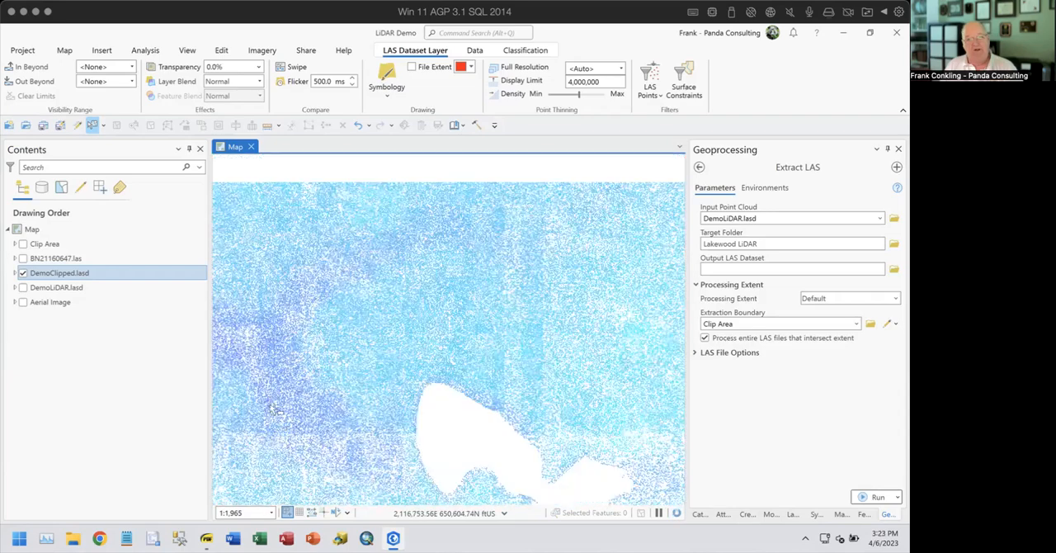
drag(485, 289, 384, 370)
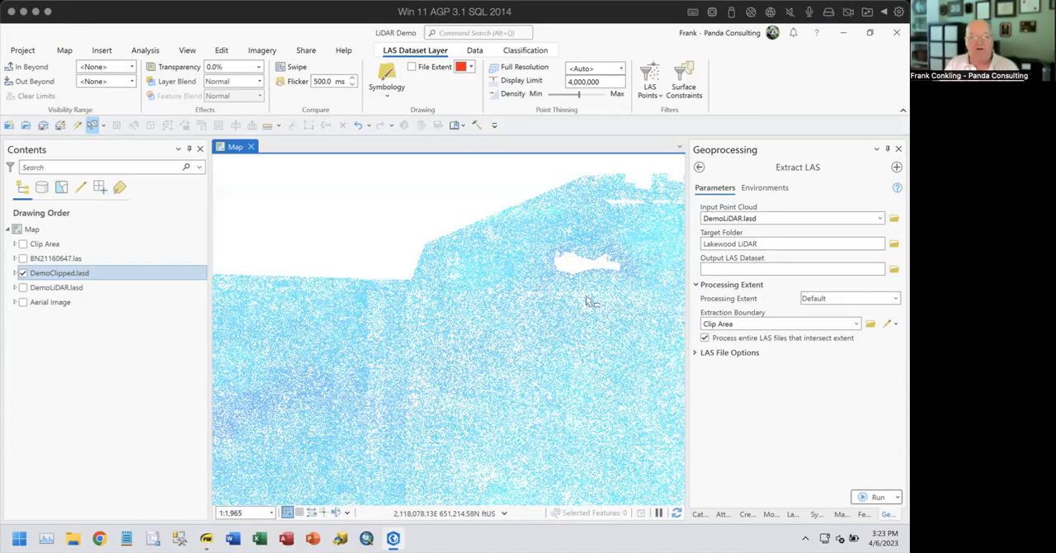
scroll(452, 301, up, 3)
scroll(452, 303, up, 6)
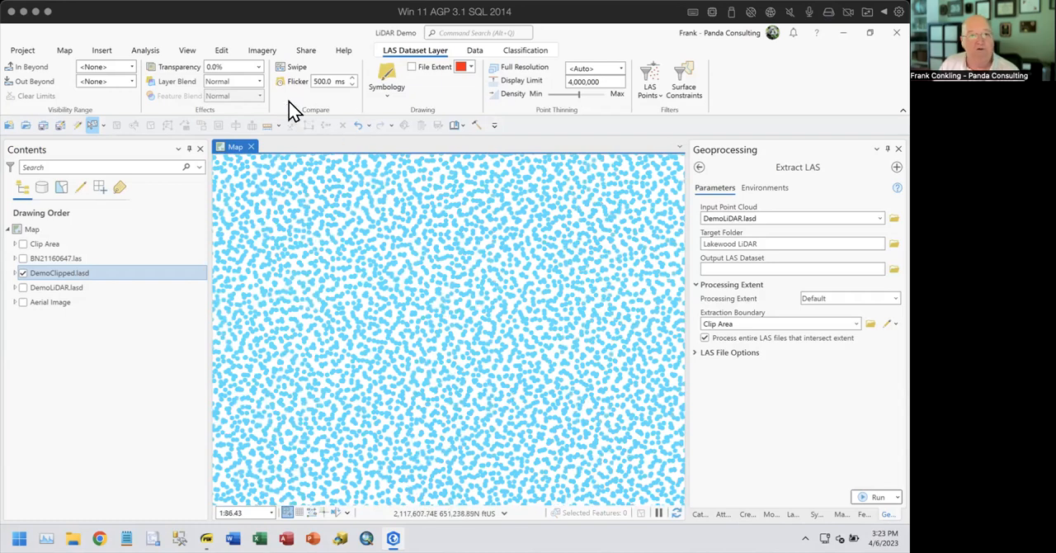
click(525, 52)
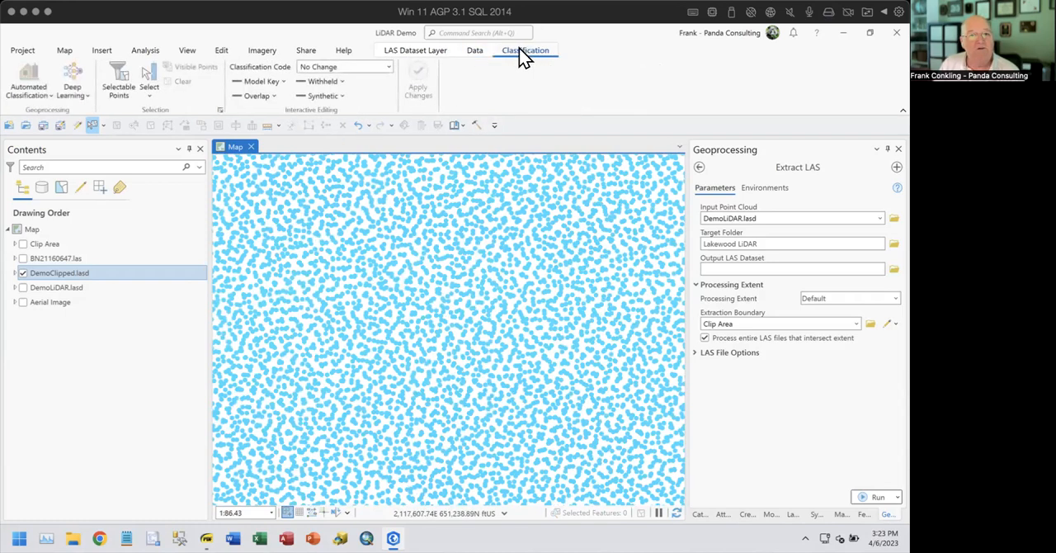
click(150, 83)
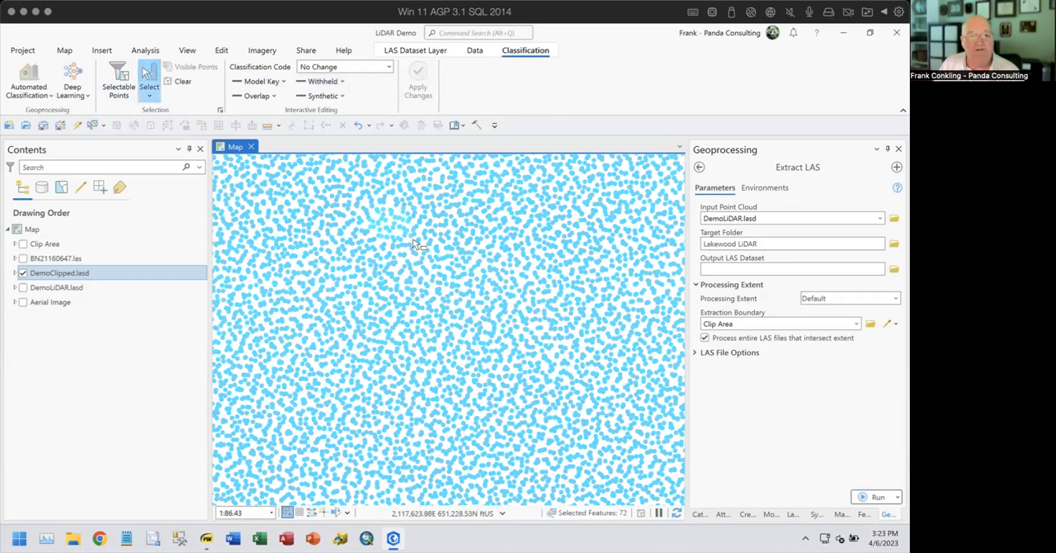
click(726, 516)
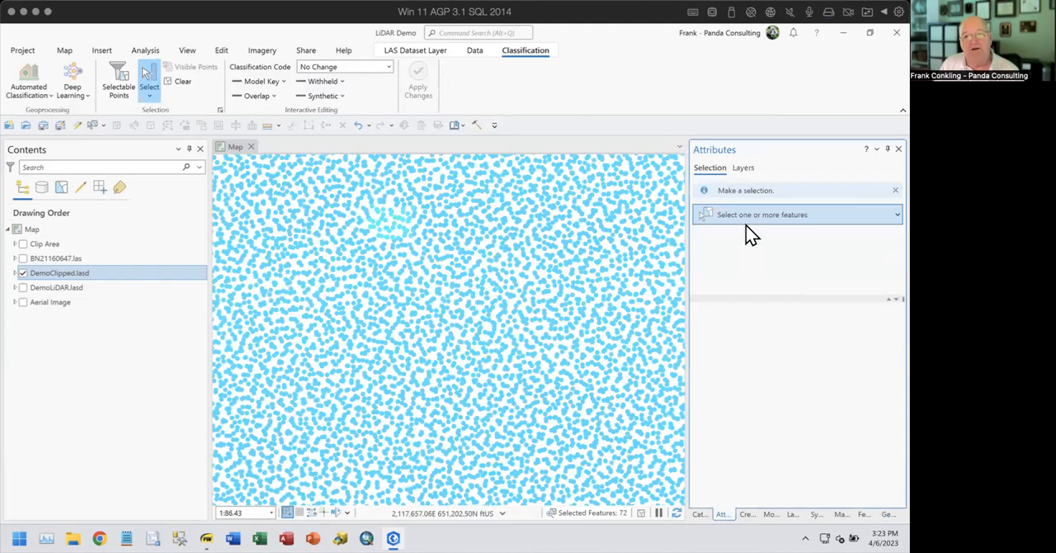
- Review the data source of DemoClipped.lasd and adjust its selectable classification codes among Unassigned, Ground and Water
right_click(76, 276)
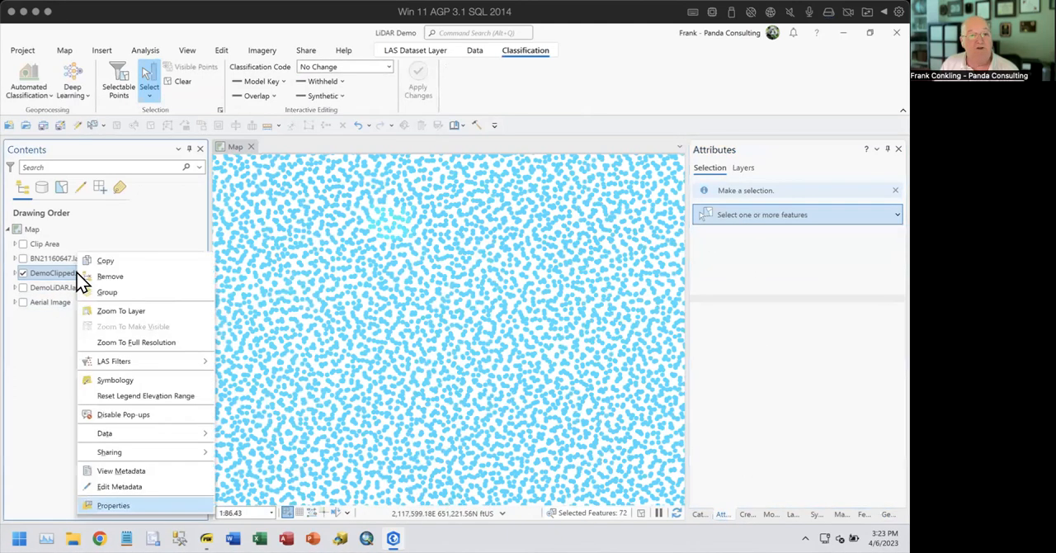
click(130, 505)
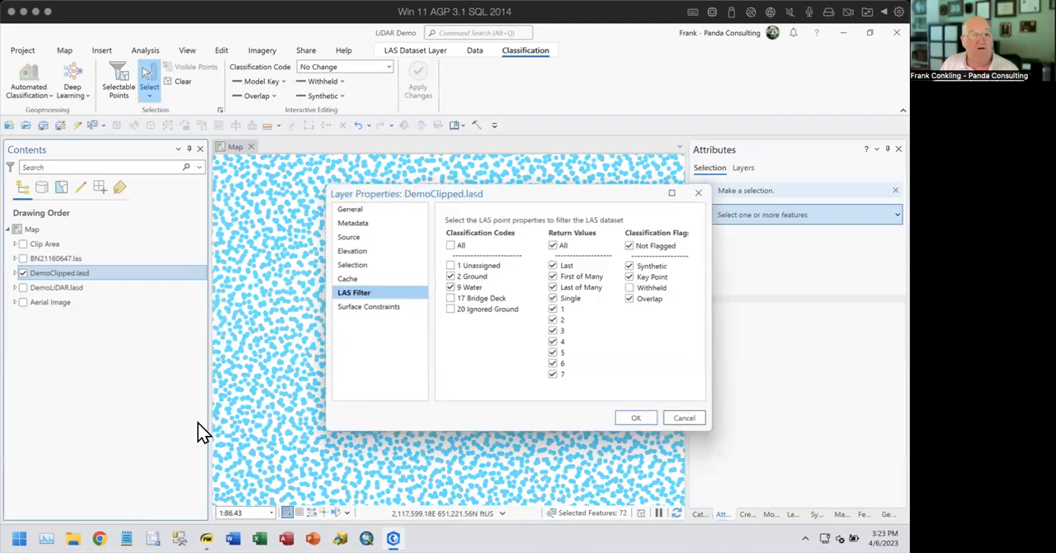
click(361, 239)
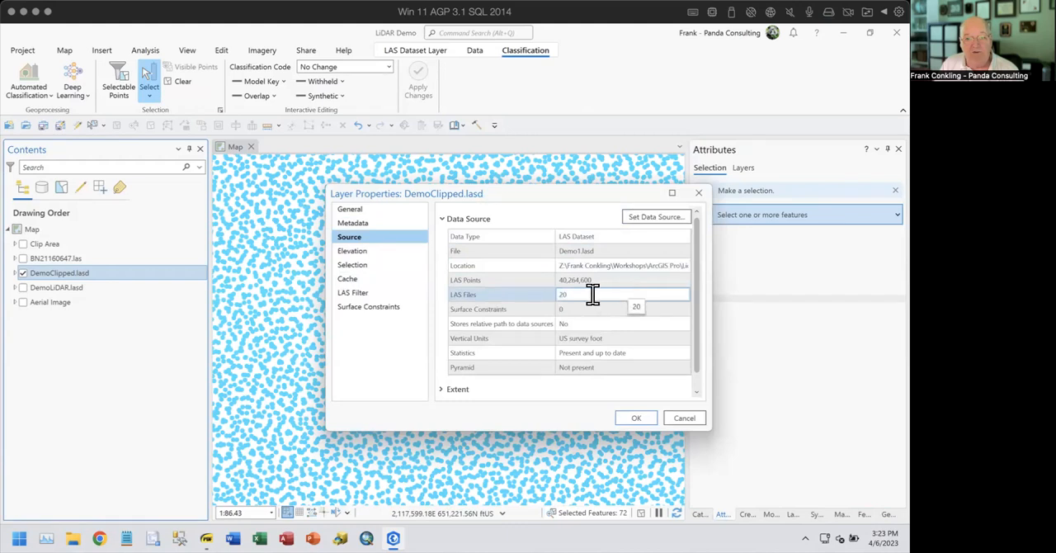
click(355, 267)
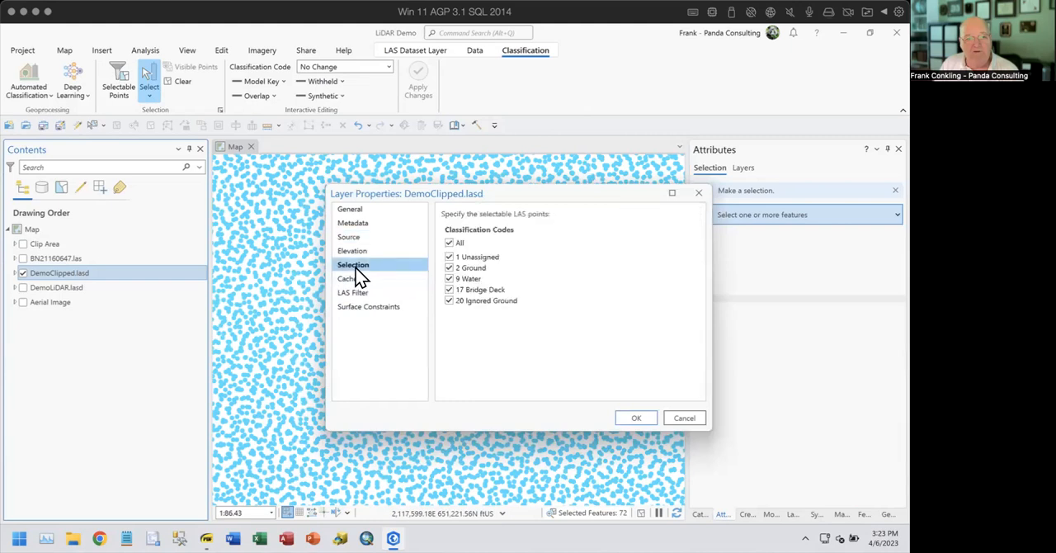
click(451, 269)
click(450, 279)
click(450, 256)
click(450, 279)
click(633, 418)
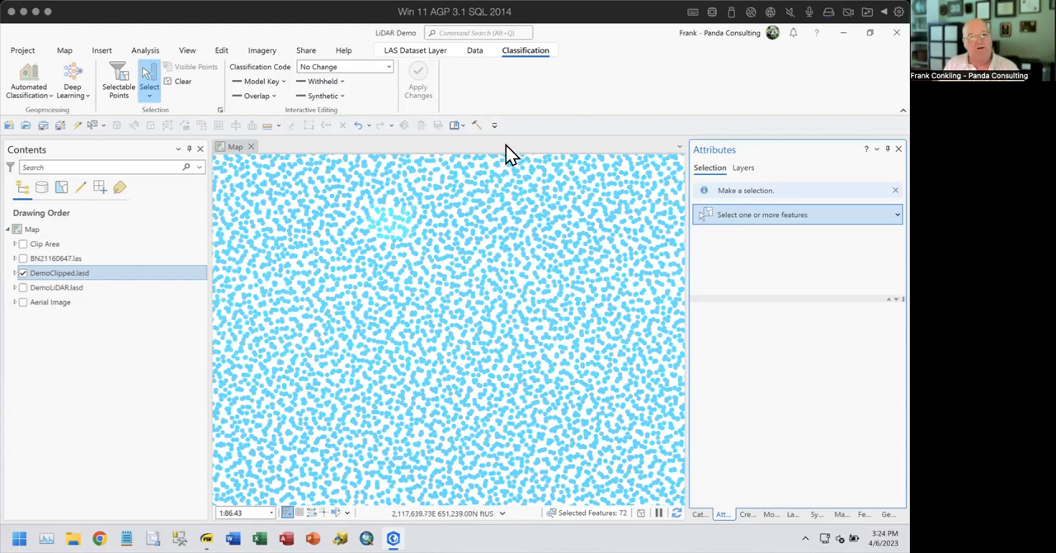
- Clear the selection of LAS points in DemoClipped.lasd
click(149, 96)
click(181, 81)
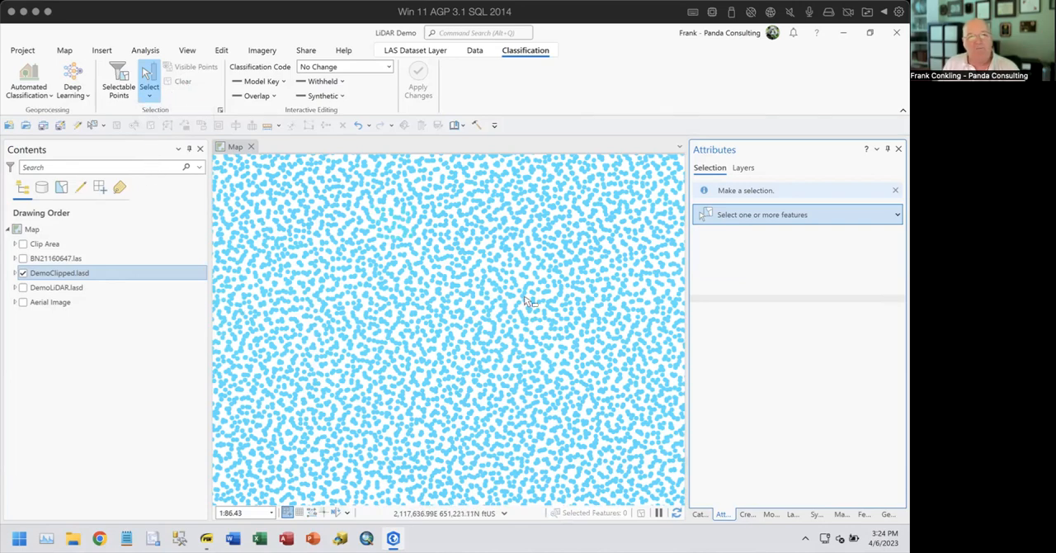
scroll(528, 301, down, 3)
scroll(529, 302, down, 3)
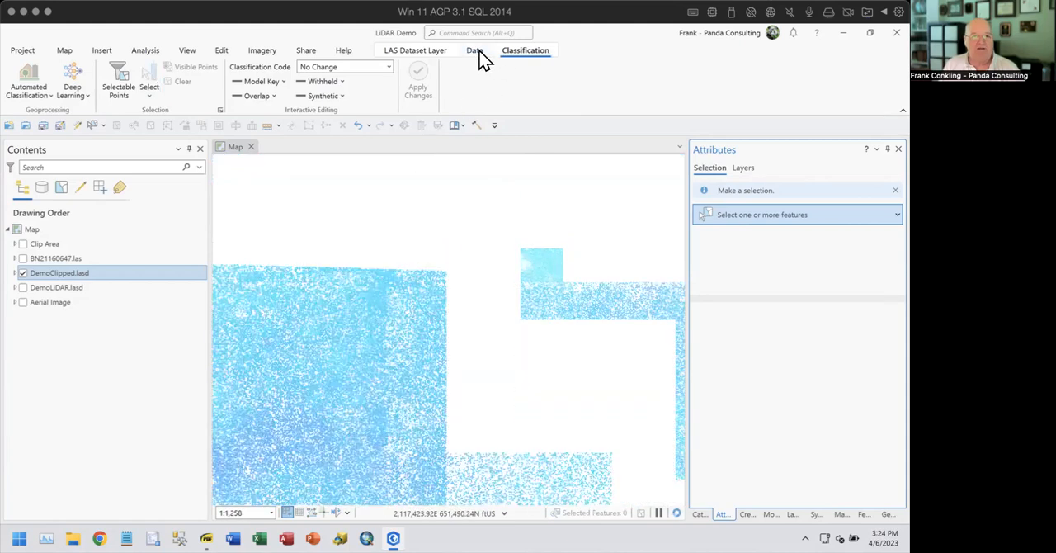
- Symbolize the DemoClipped.lasd layer using contour lines
click(477, 50)
click(407, 49)
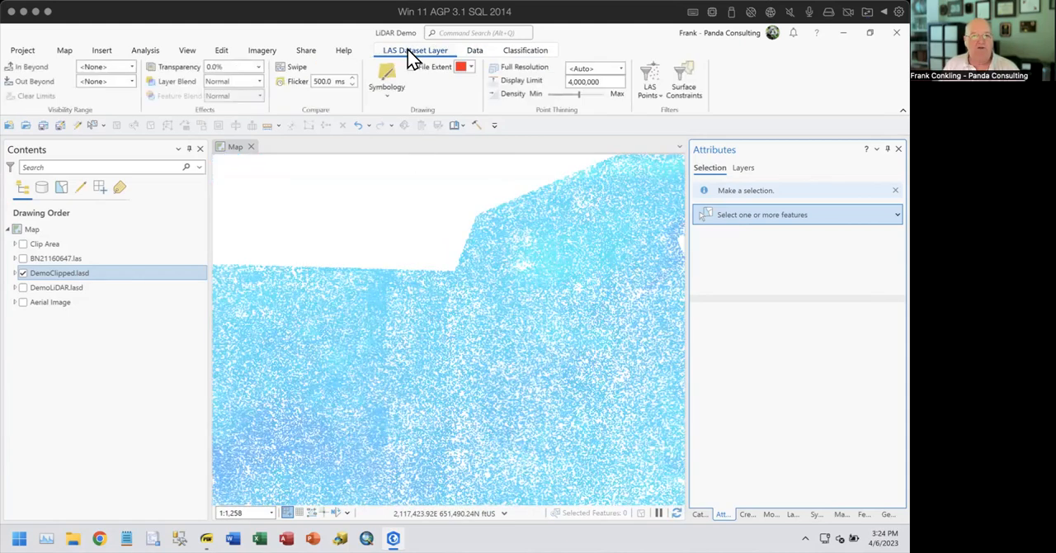
click(390, 93)
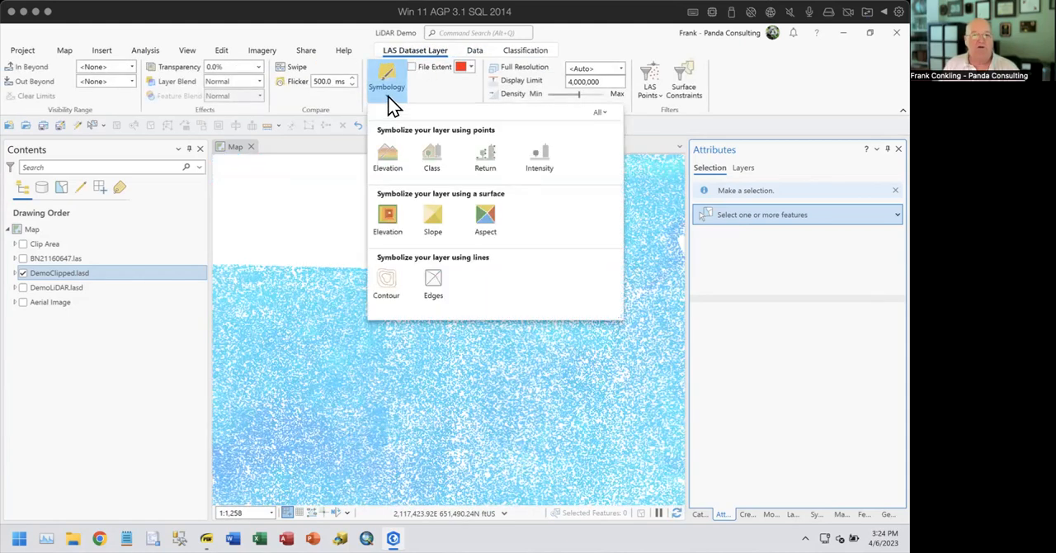
click(386, 280)
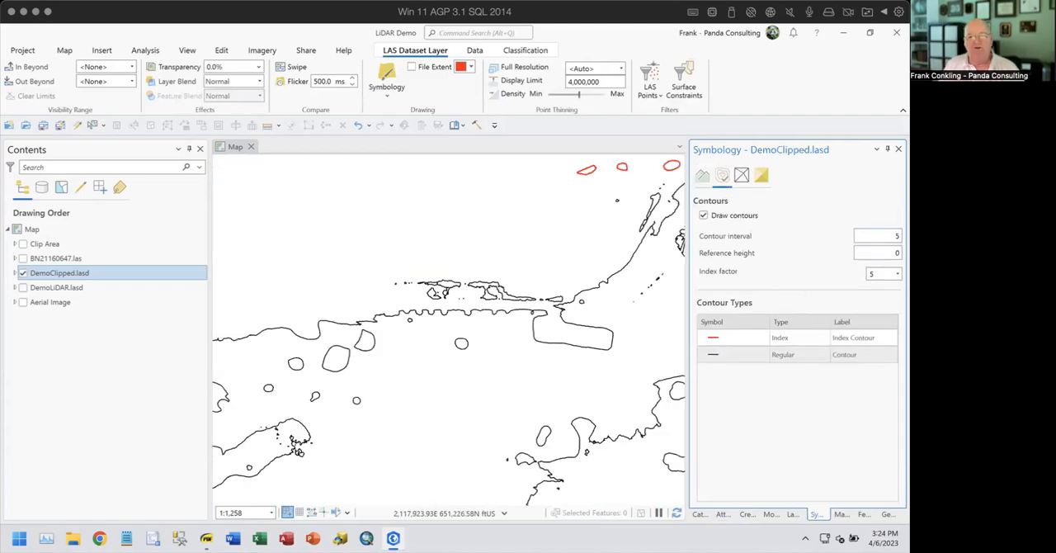
- Set the contour interval to 2 and draw the DemoClipped.lasd points by Elevation together with the contours
click(895, 236)
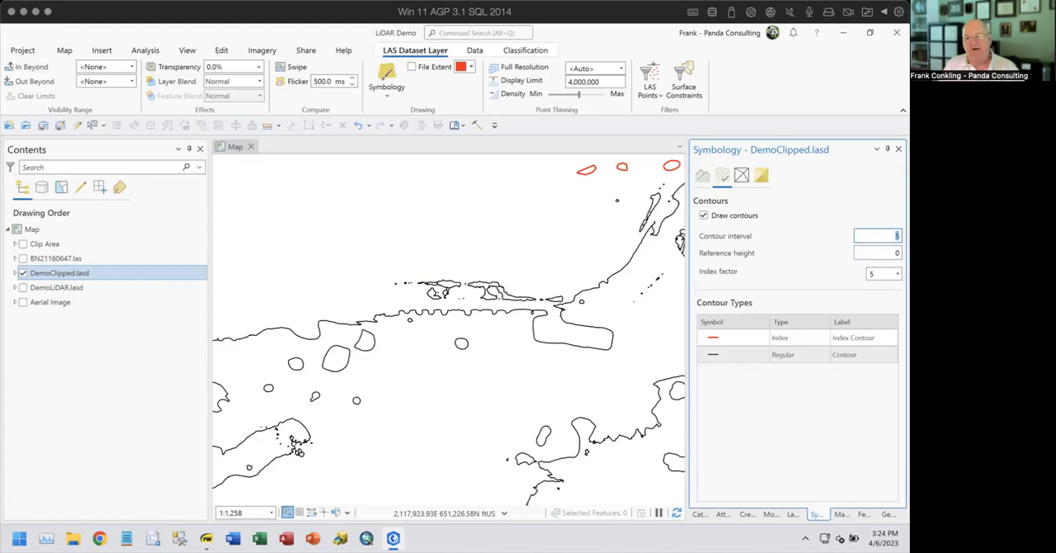
text(2)
key(Tab)
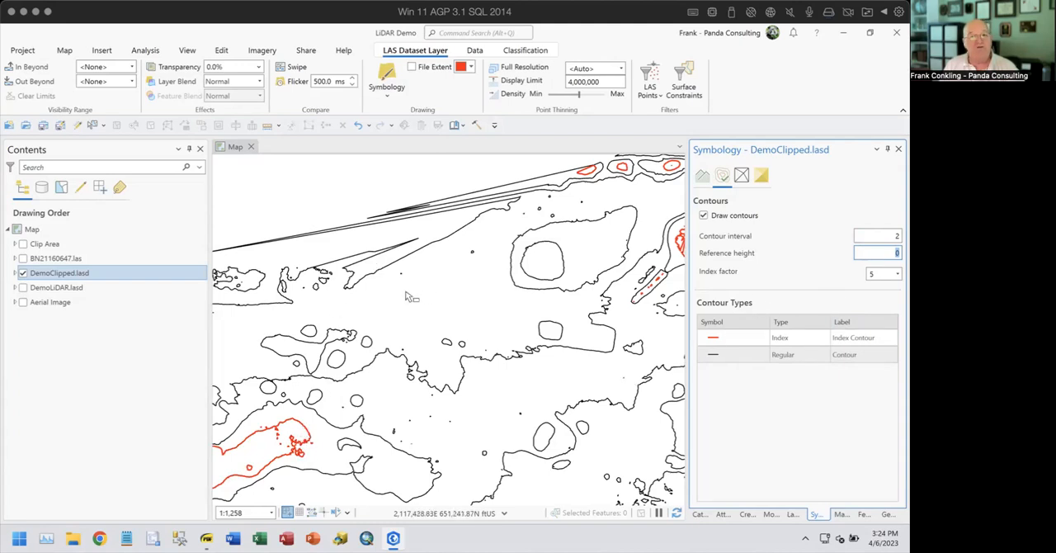
click(700, 177)
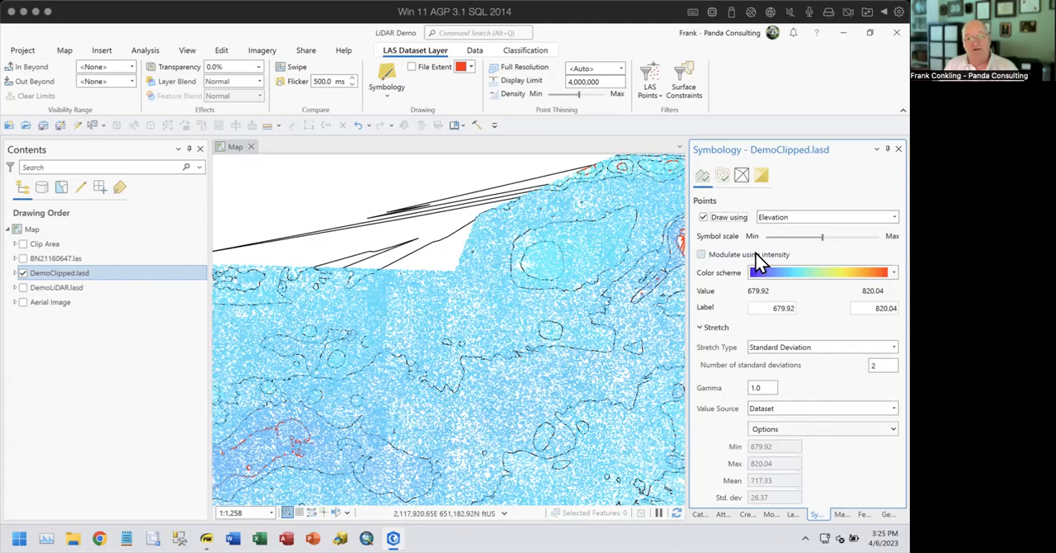
- Review the contour and point symbology settings of DemoClipped.lasd and inspect how the layer draws at different map scales
click(723, 177)
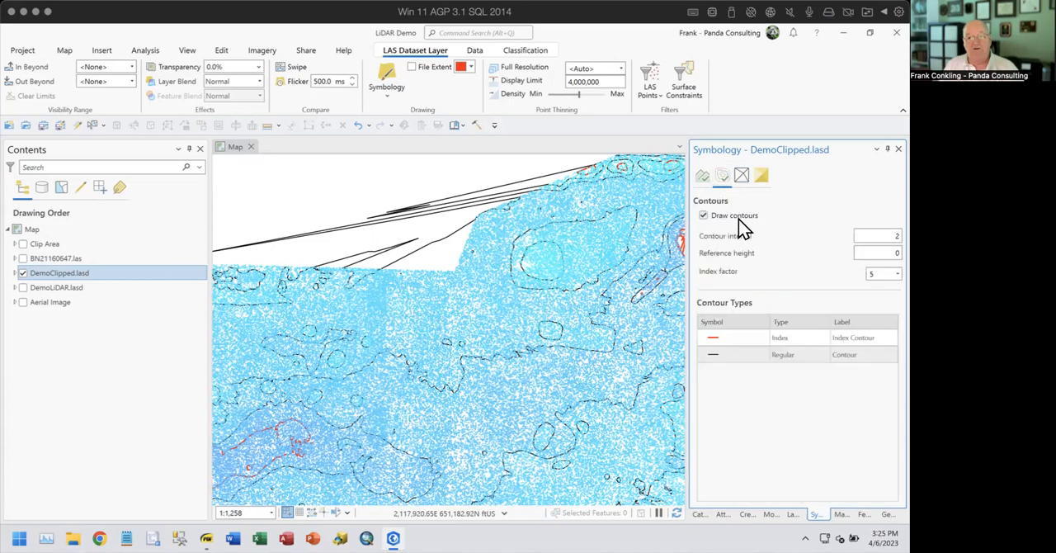
click(698, 178)
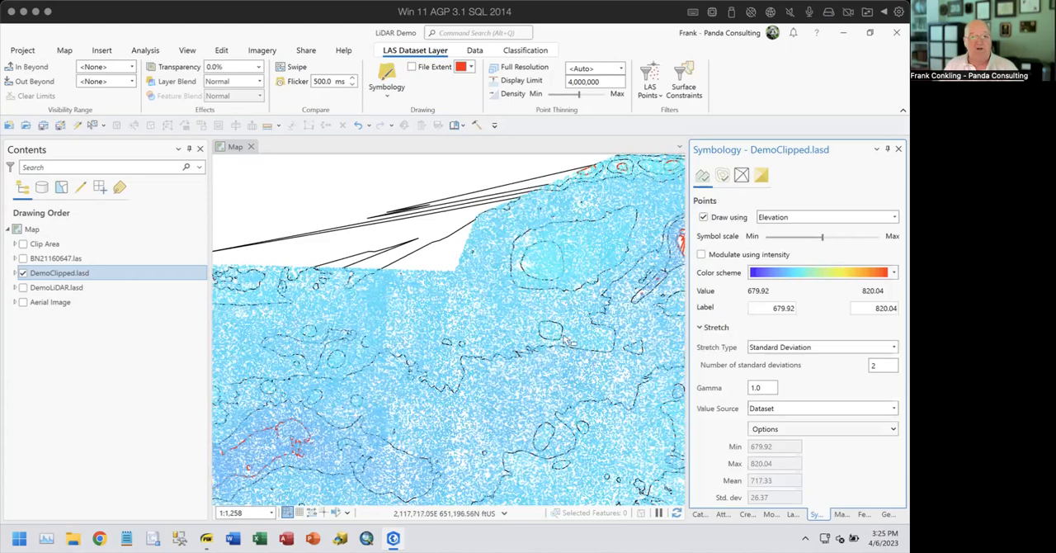
scroll(540, 372, down, 3)
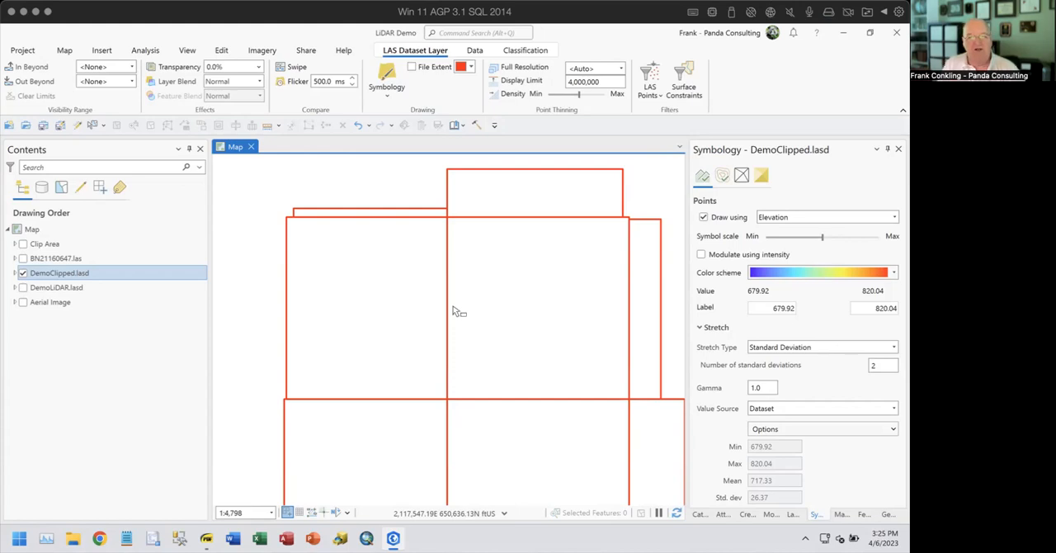
scroll(537, 270, up, 4)
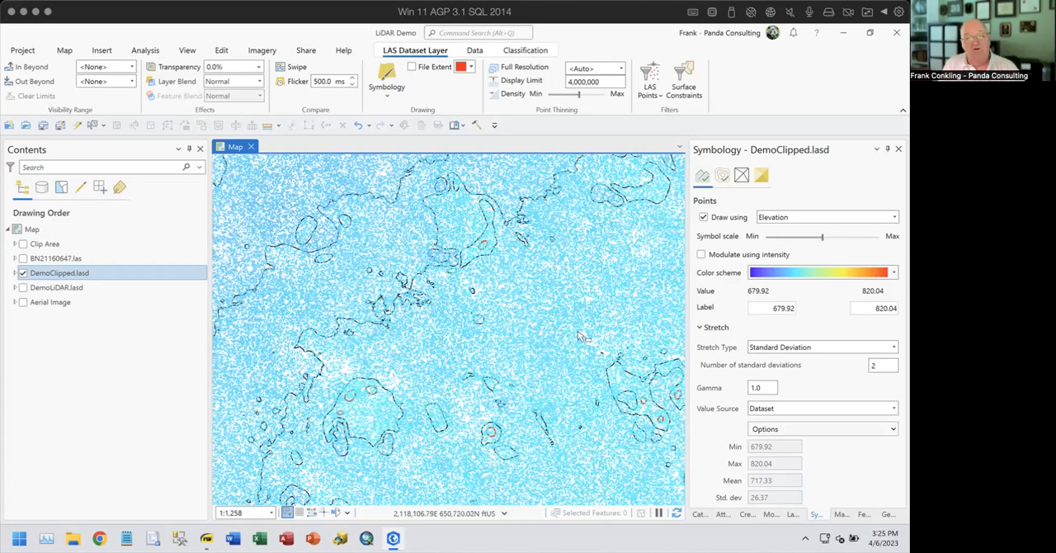
- Review the drawing methods available for the edges and surface of DemoClipped.lasd without choosing one
click(742, 176)
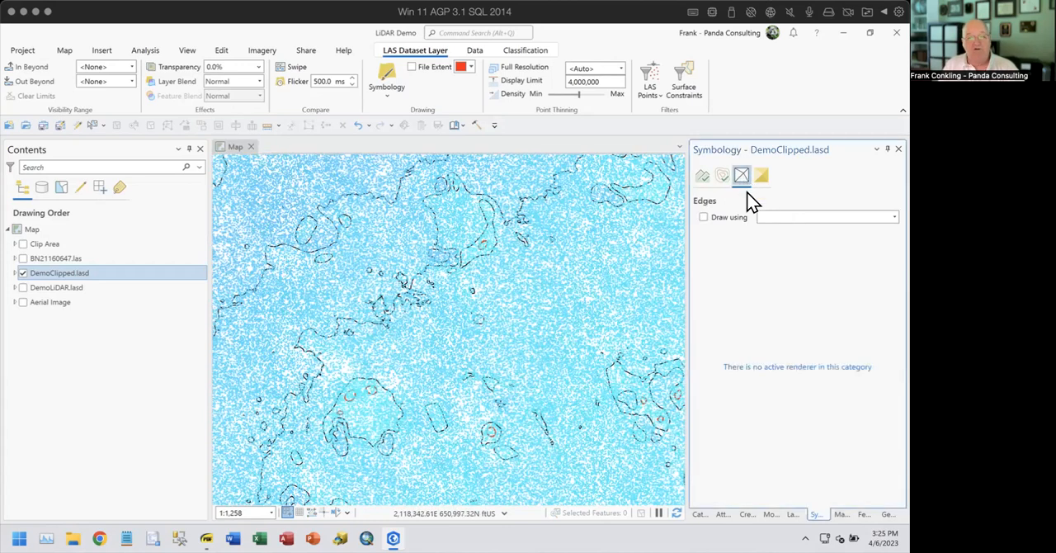
click(784, 218)
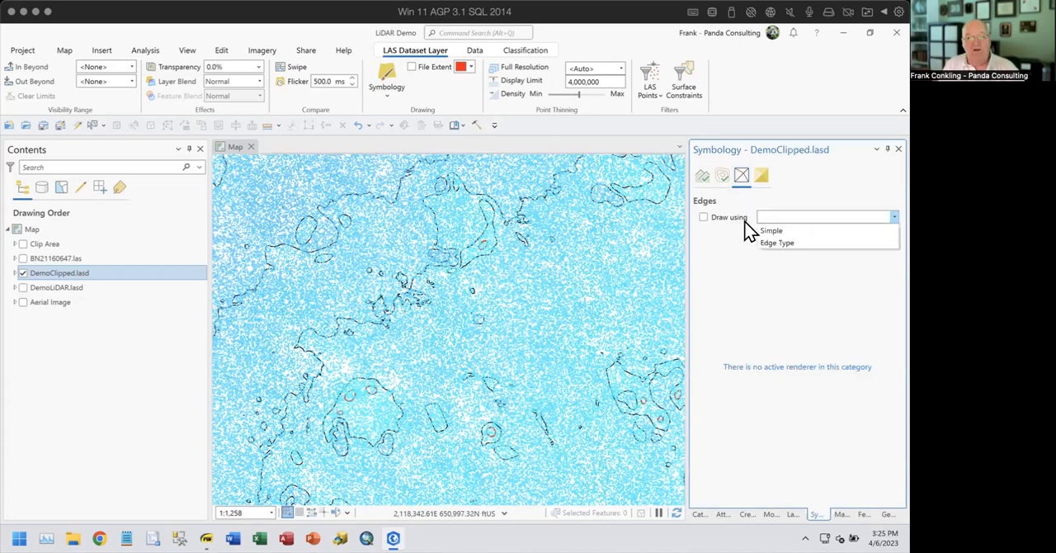
click(792, 188)
click(761, 176)
click(786, 217)
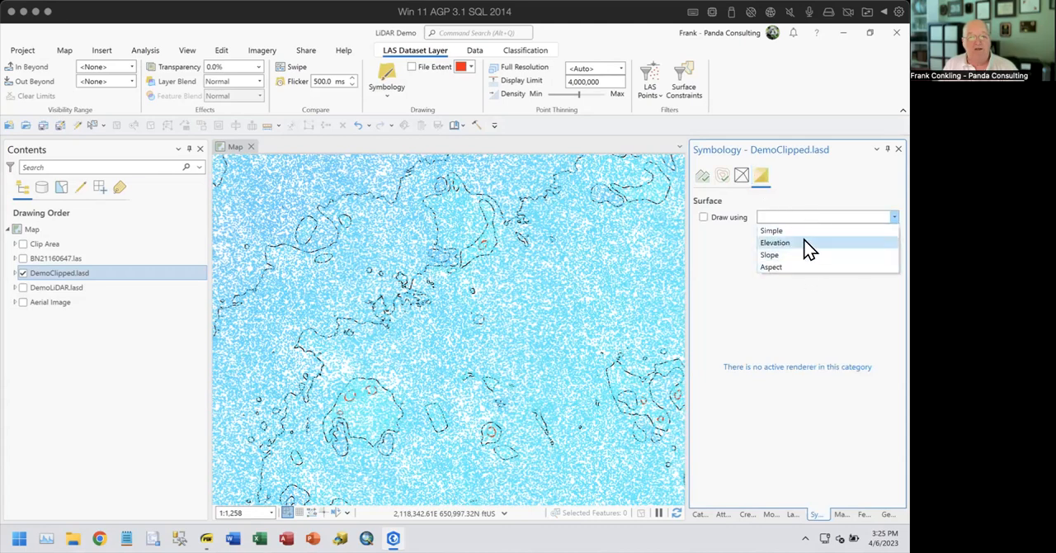
click(803, 172)
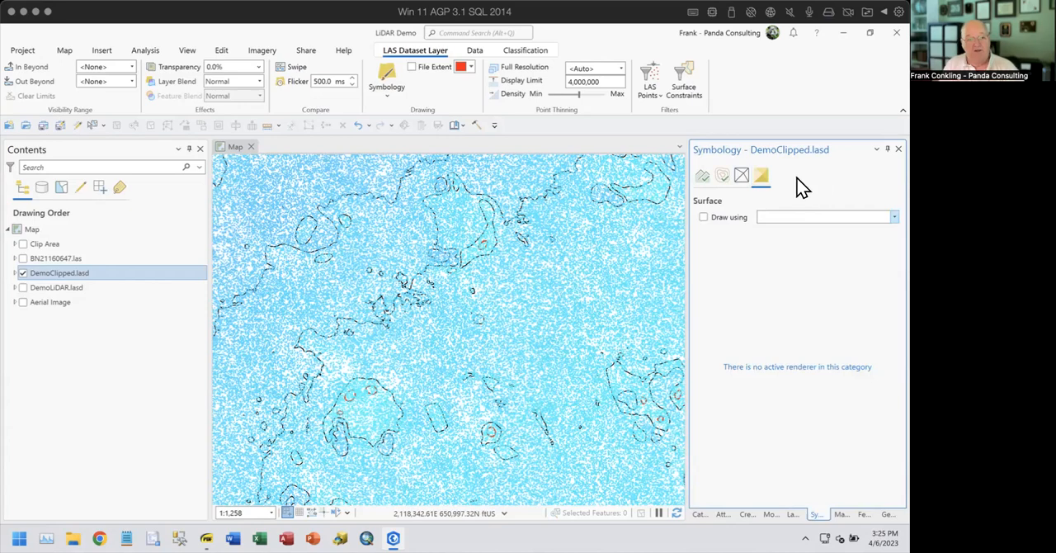
- Display the Aerial Image layer and stop drawing the points of DemoClipped.lasd so only its contours overlay the imagery
click(22, 303)
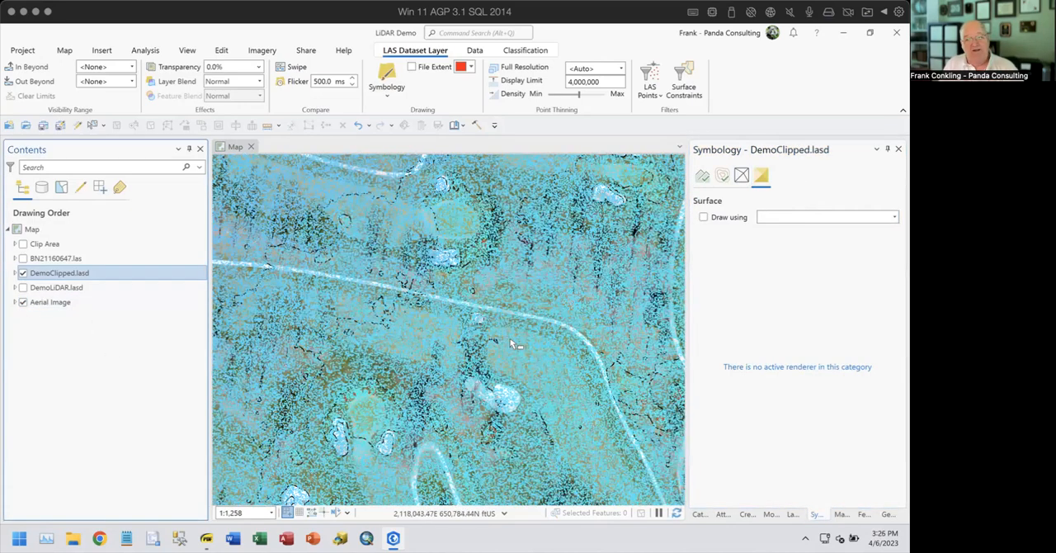
scroll(513, 344, down, 3)
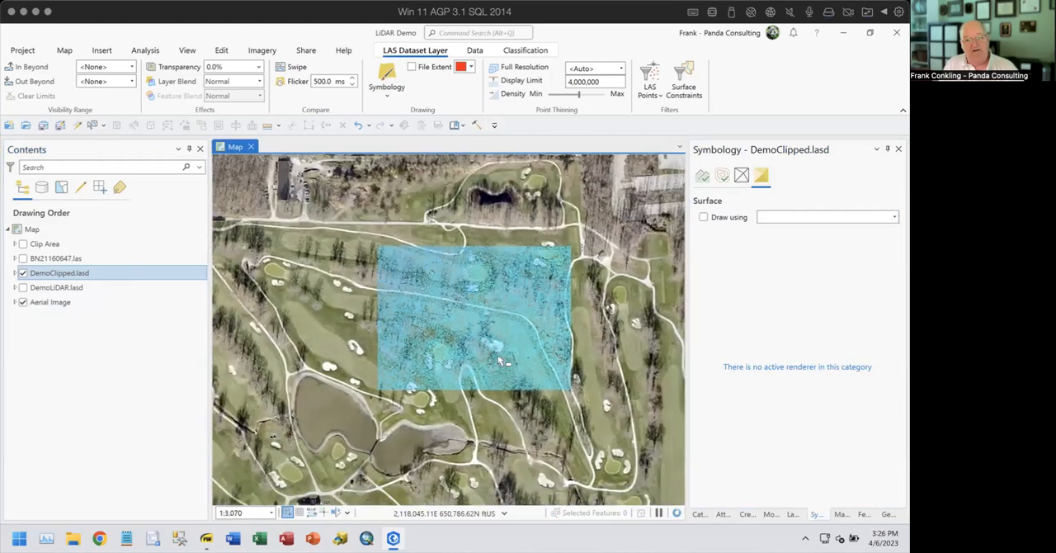
drag(499, 361, 475, 322)
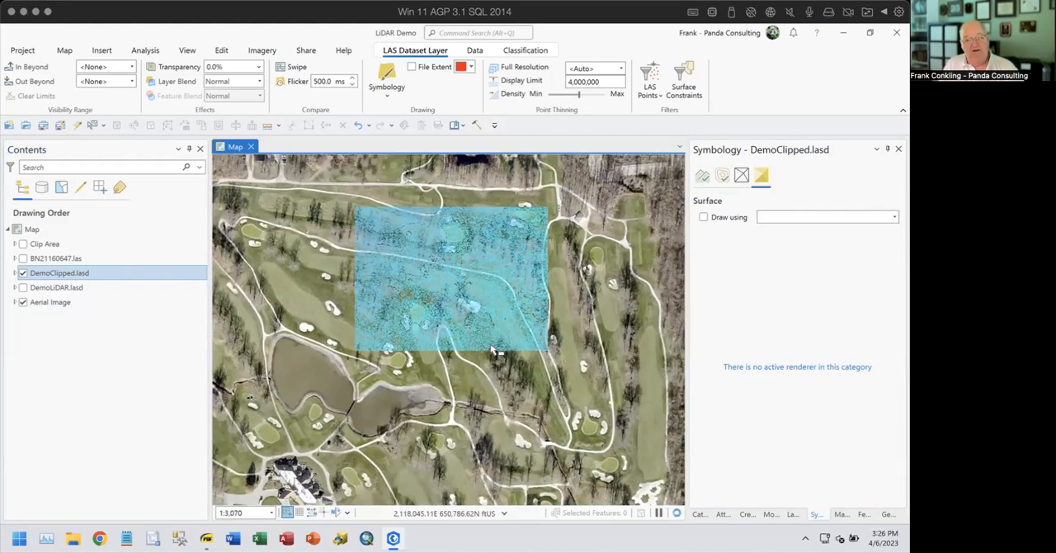
click(702, 176)
click(704, 218)
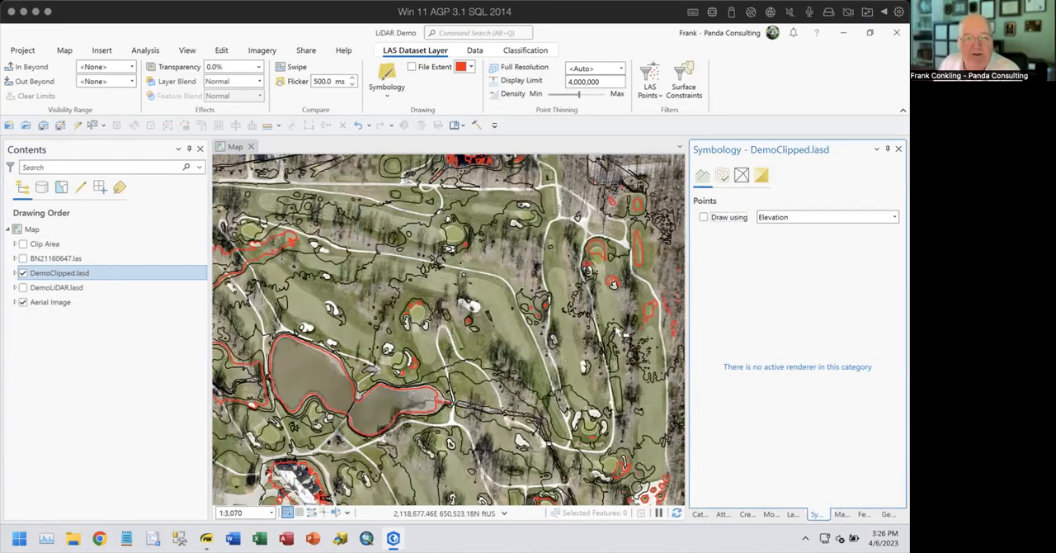
- Examine the contours against the aerial imagery around the greens, bunkers and ponds, and check the layer's contour settings
scroll(609, 260, up, 3)
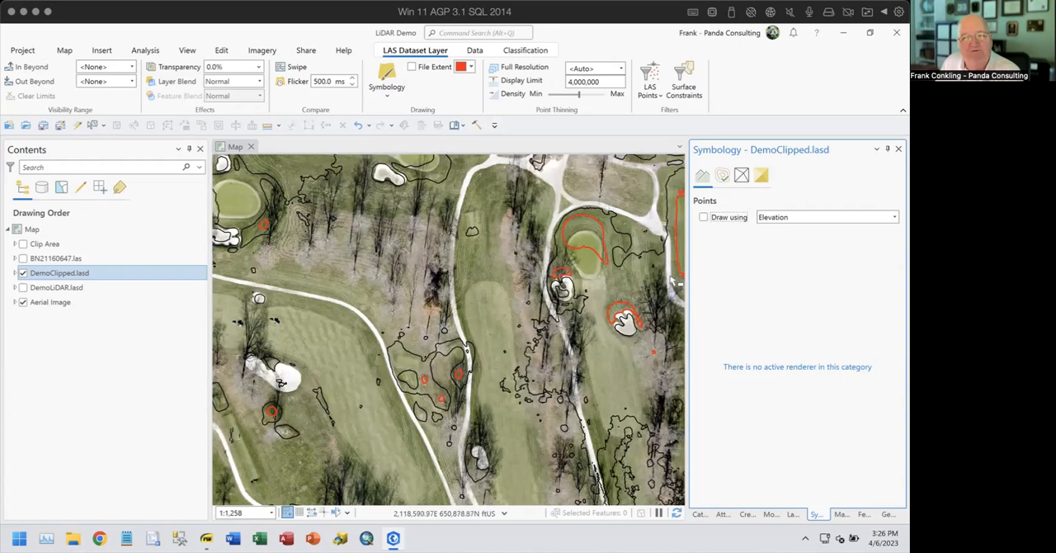
click(723, 177)
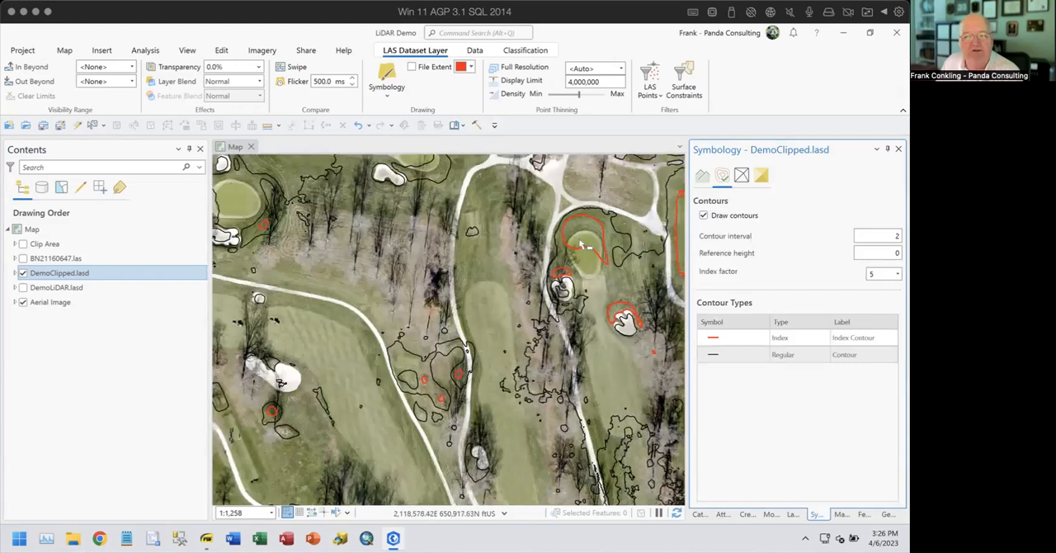
drag(540, 405, 619, 294)
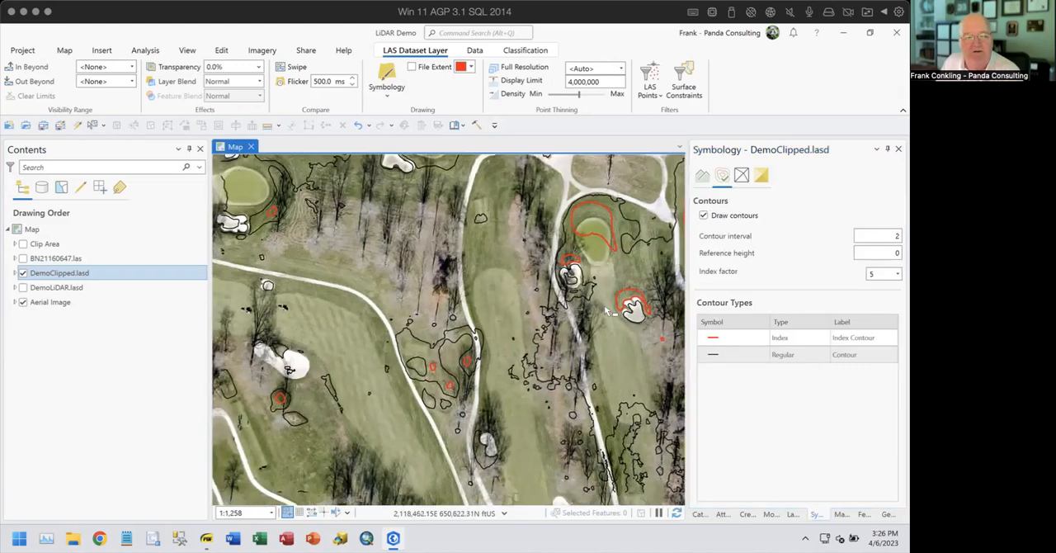
drag(428, 358, 501, 302)
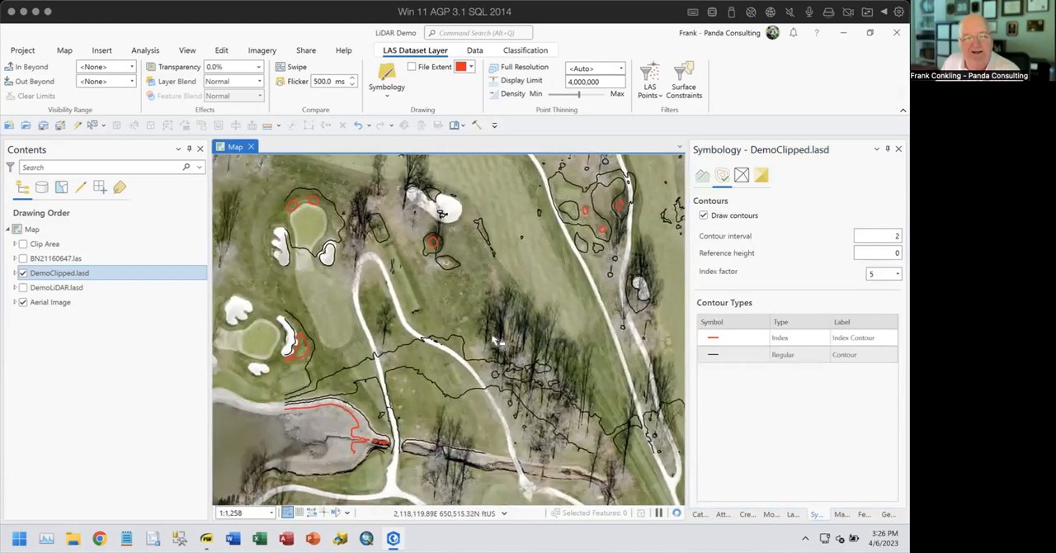
drag(412, 459, 537, 301)
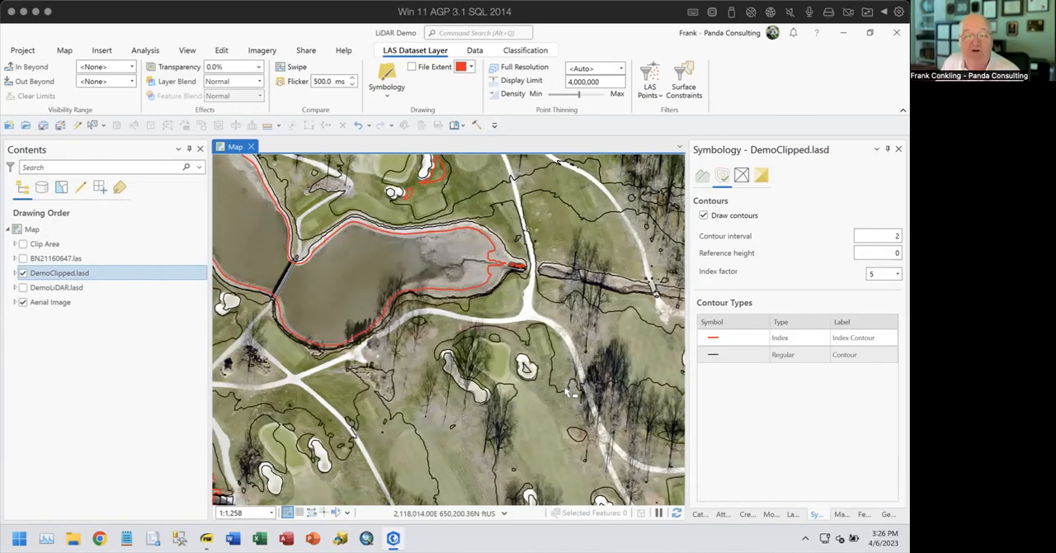
scroll(535, 373, up, 3)
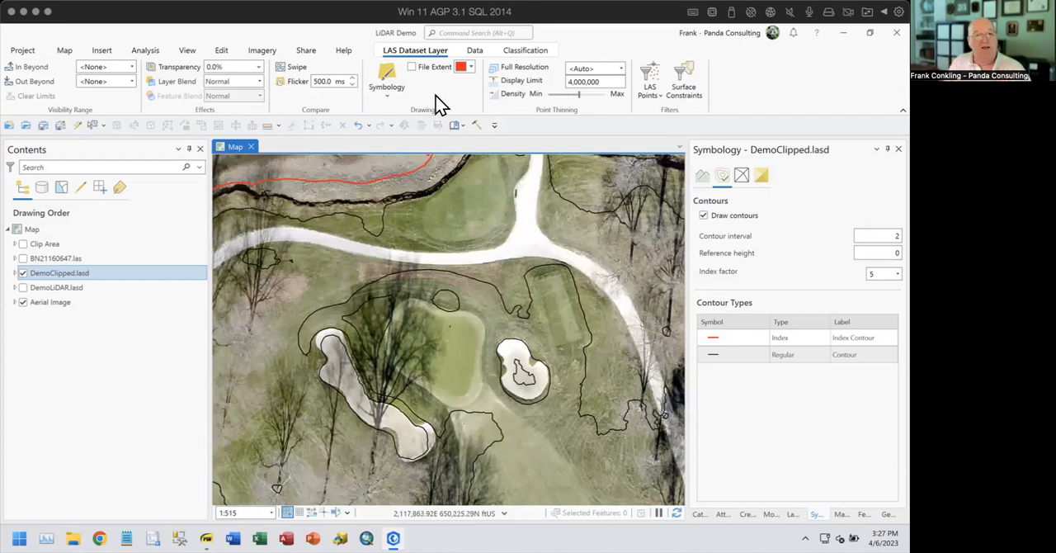
- Set up the Surface Contour tool for DemoClipped.lasd with output DemoClipped_SurfaceContour and a contour interval of 1
click(477, 51)
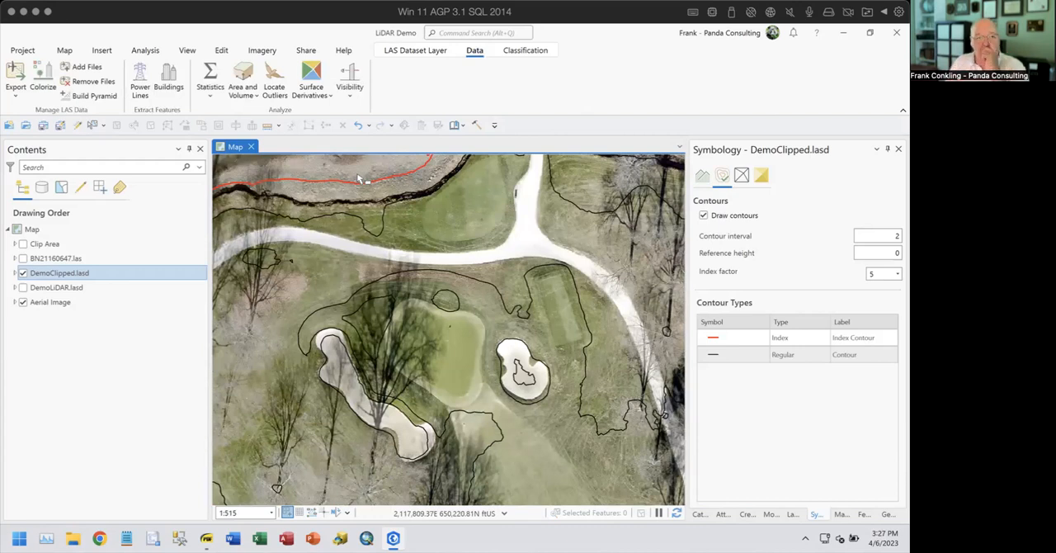
click(328, 95)
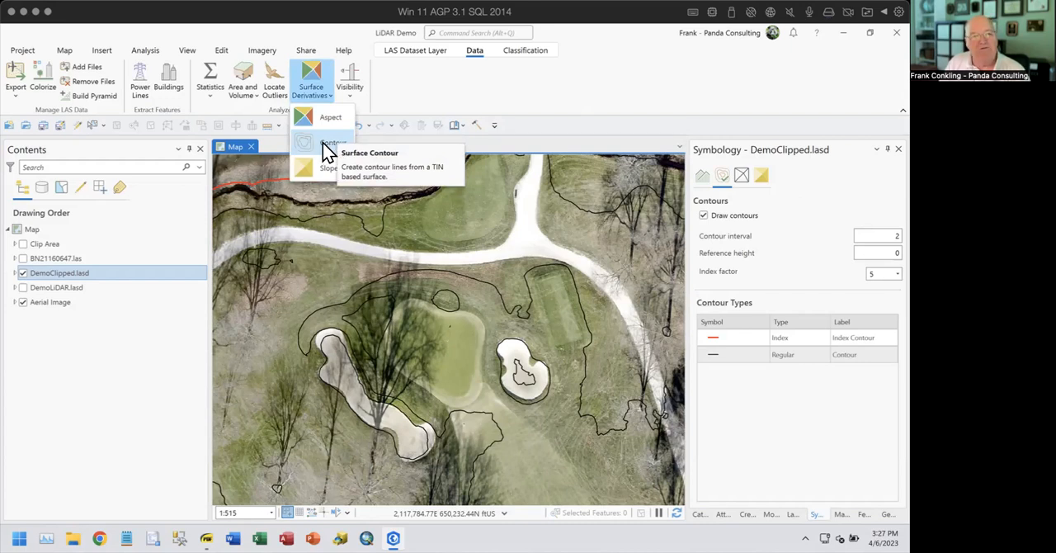
click(322, 143)
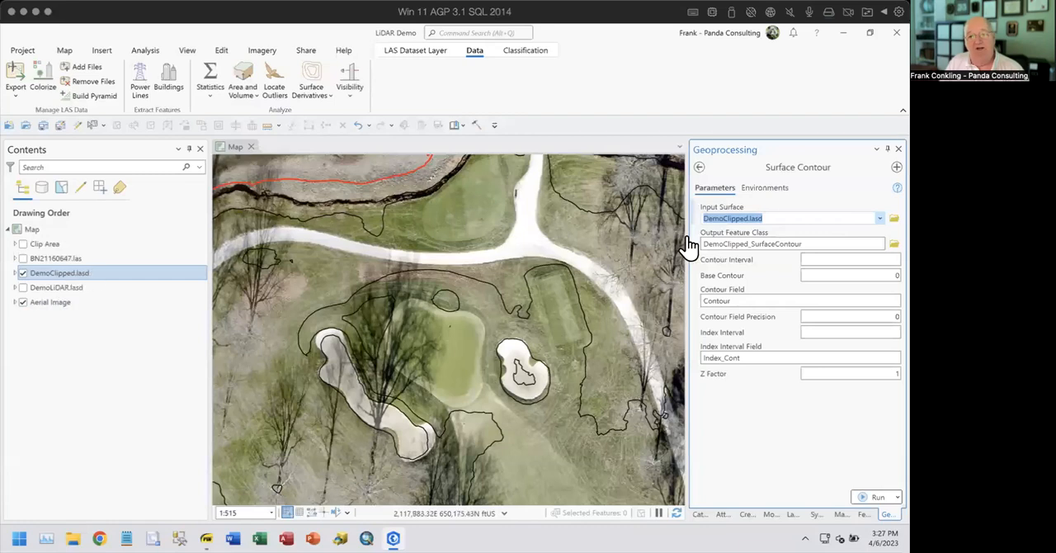
click(828, 241)
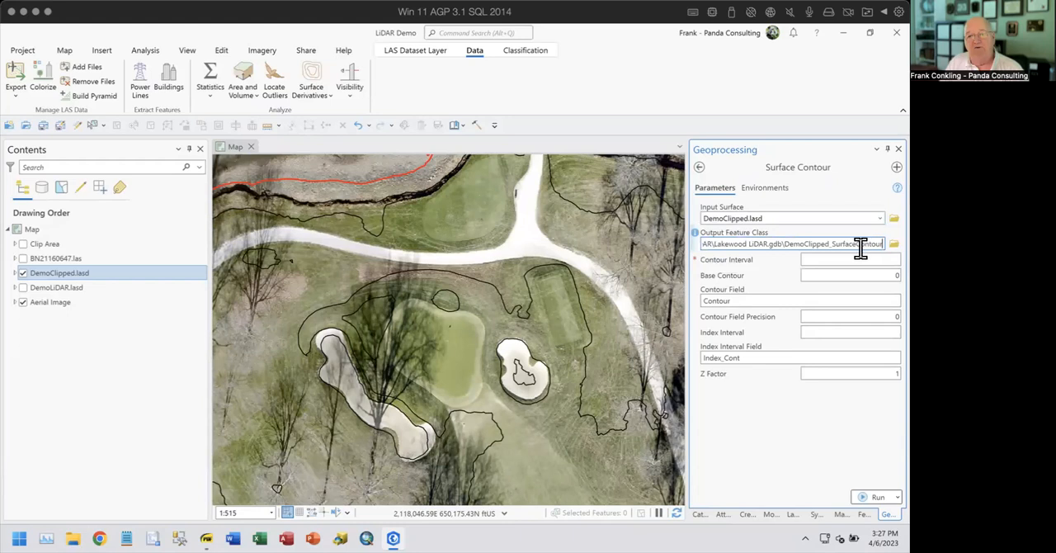
drag(783, 243, 884, 244)
key(Tab)
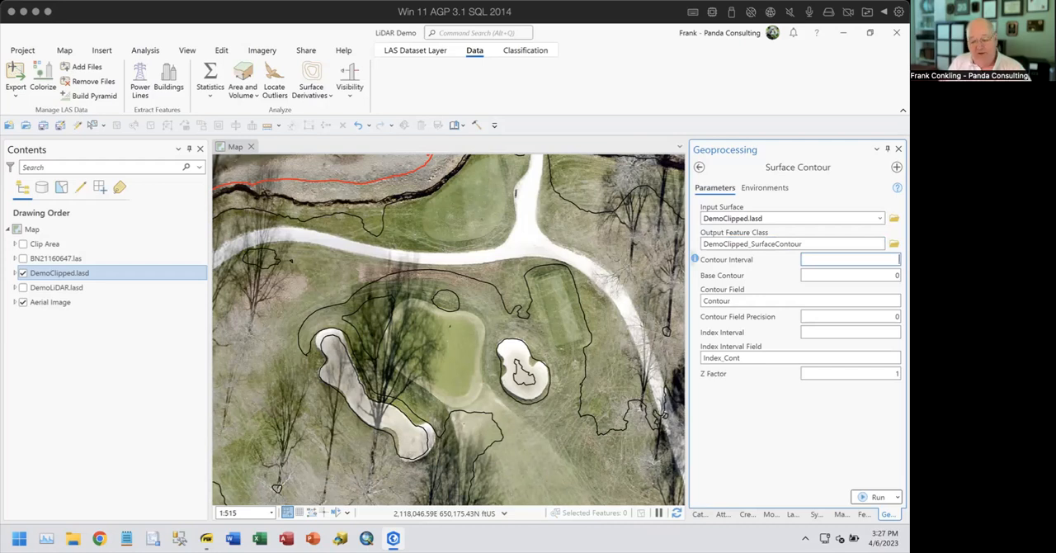
text(1)
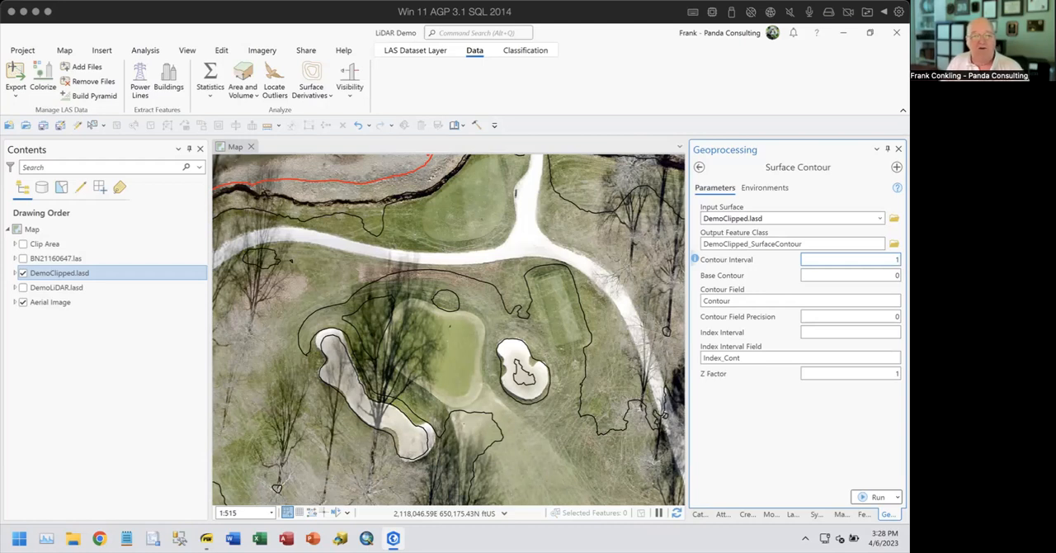
- Review the base contour, contour field, precision and index interval parameters, keep their defaults and run Surface Contour
click(880, 274)
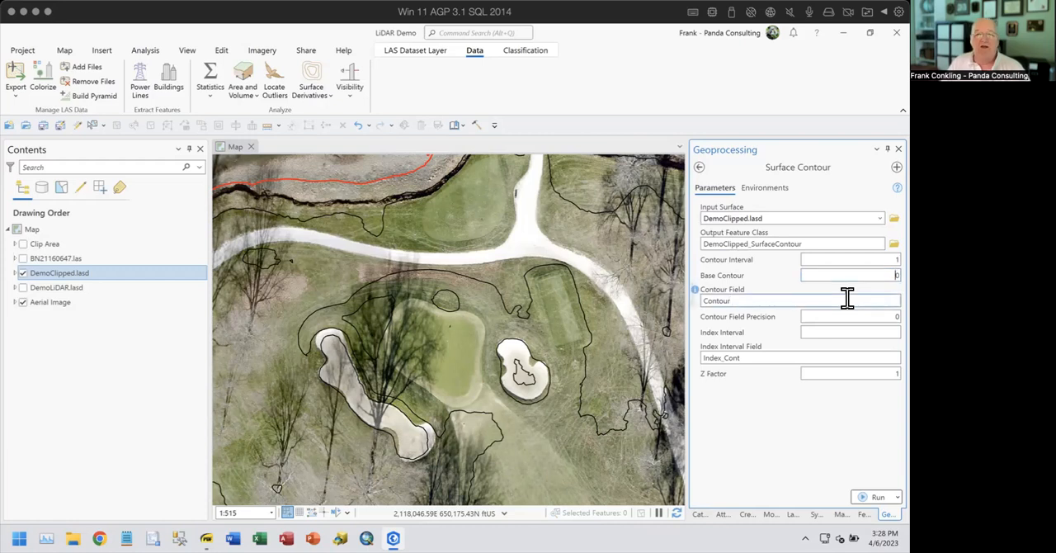
click(847, 299)
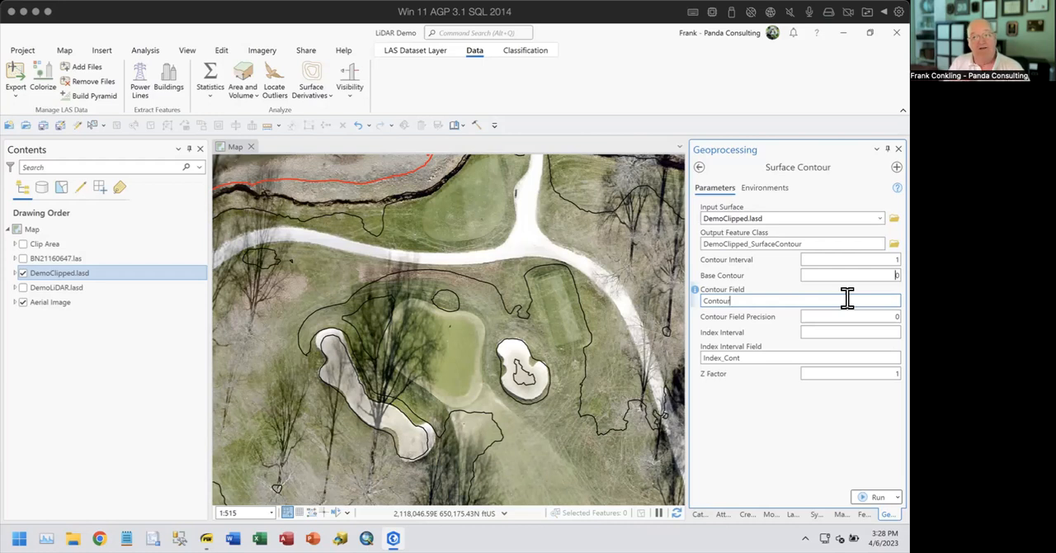
click(880, 317)
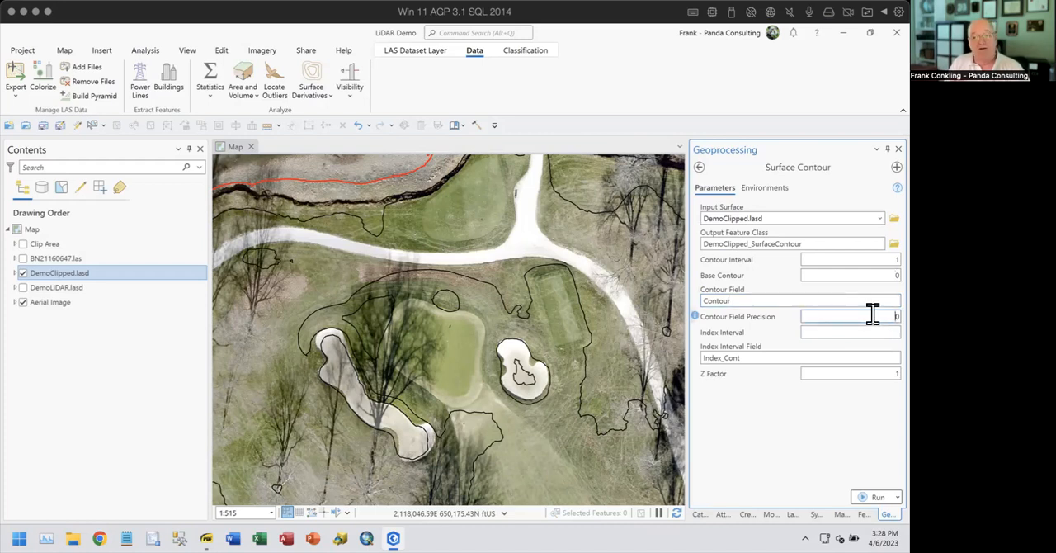
click(873, 331)
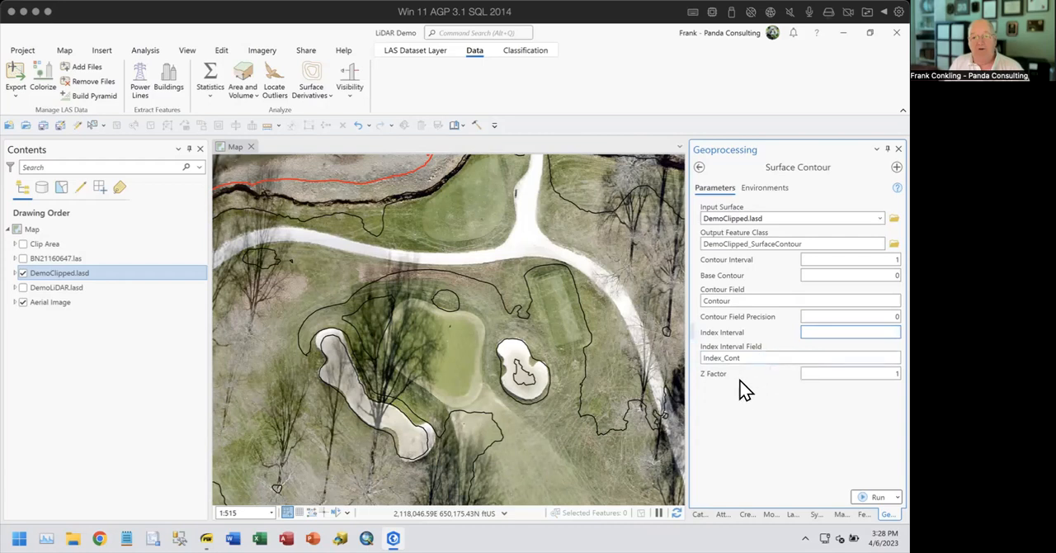
click(873, 497)
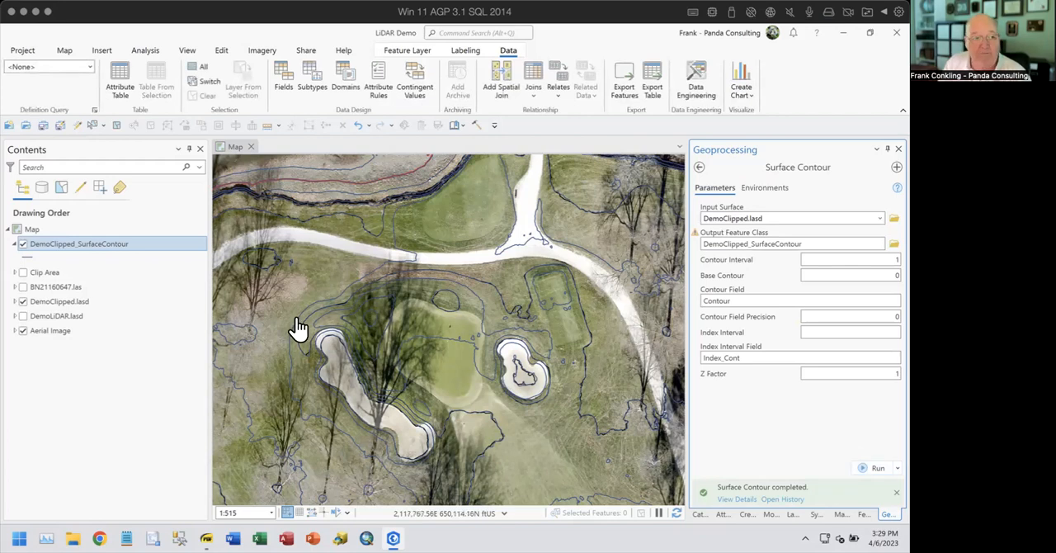
- Select the first record in the DemoClipped_SurfaceContour attribute table, zoom the map to it and inspect the surrounding contours
right_click(112, 246)
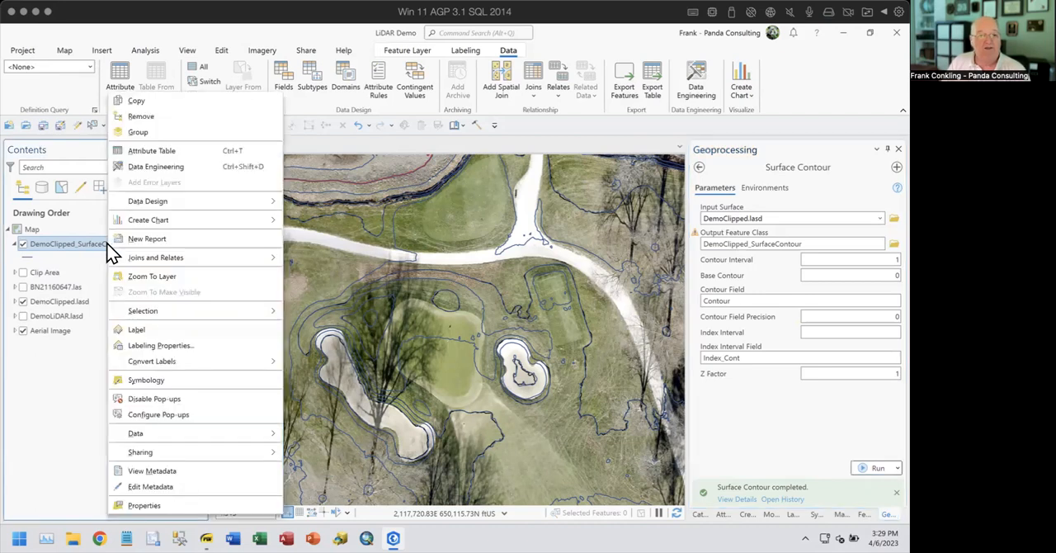
click(129, 148)
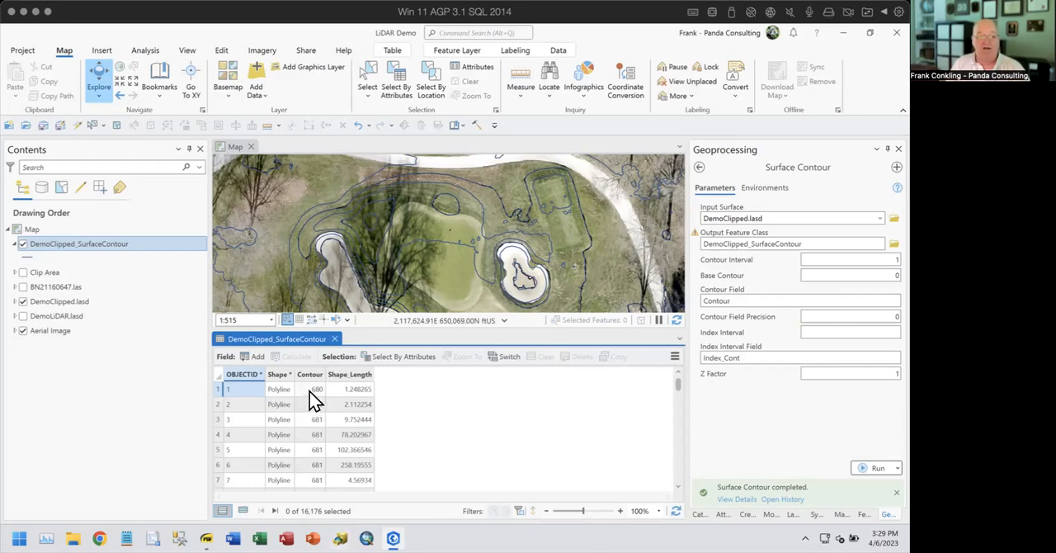
click(219, 389)
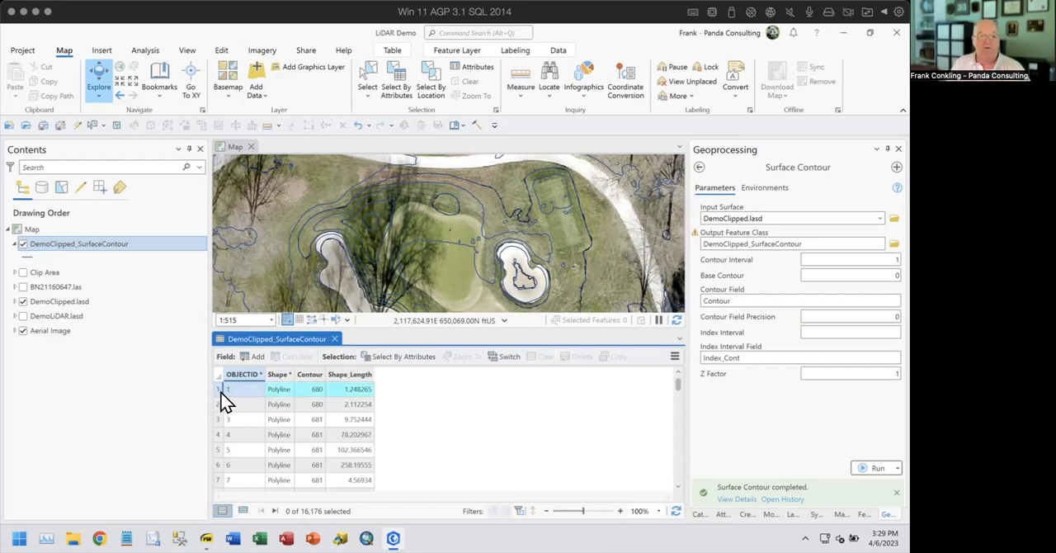
click(460, 358)
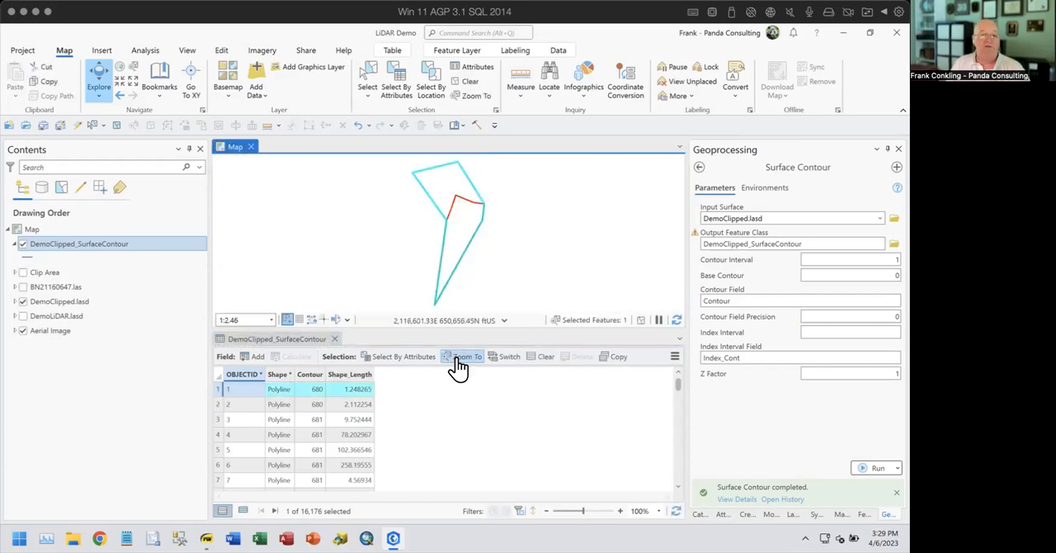
scroll(523, 257, up, 3)
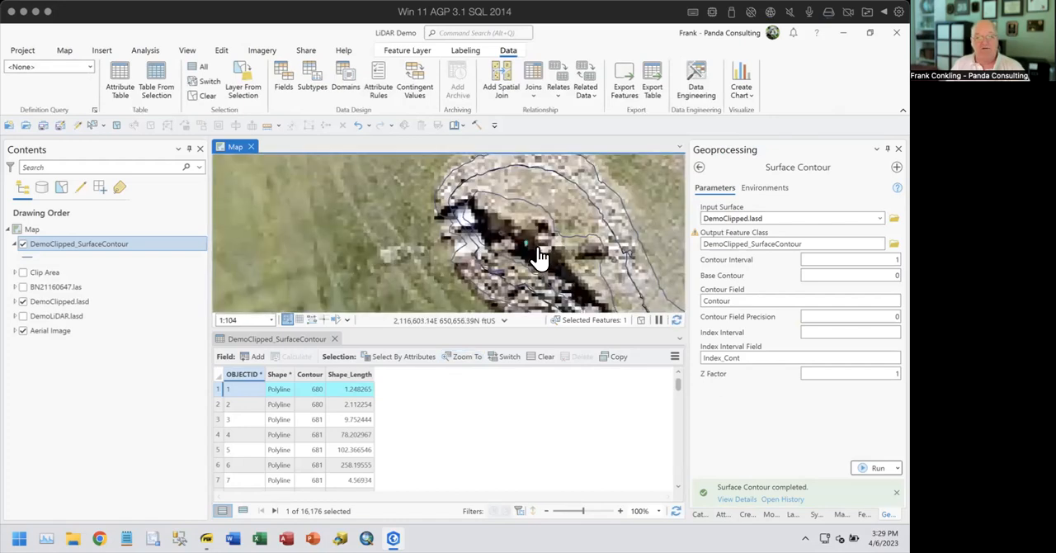
scroll(526, 266, down, 3)
scroll(301, 442, down, 16)
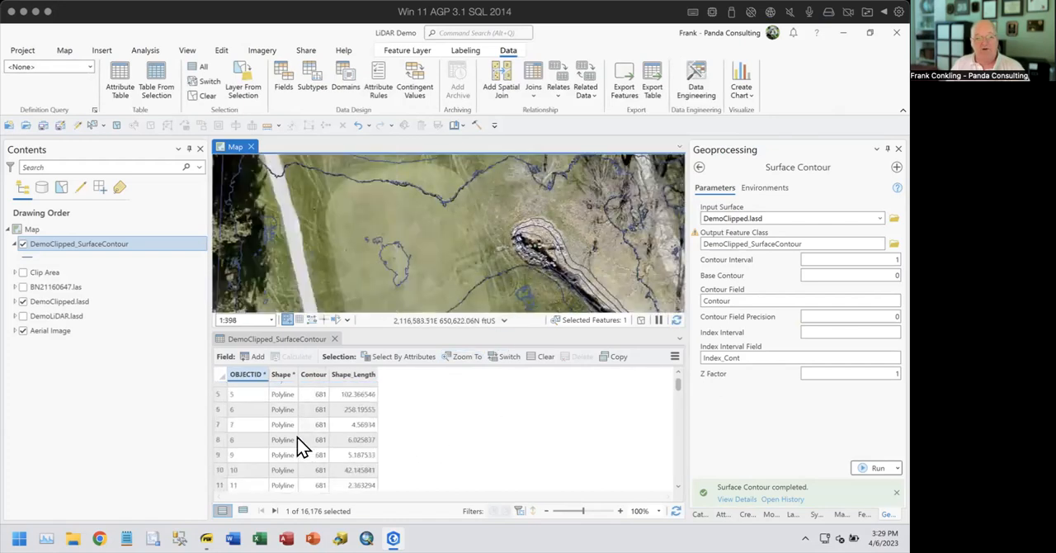
- Select the record with OBJECTID 68 in the DemoClipped_SurfaceContour attribute table and zoom the map to its contour
scroll(294, 435, down, 2)
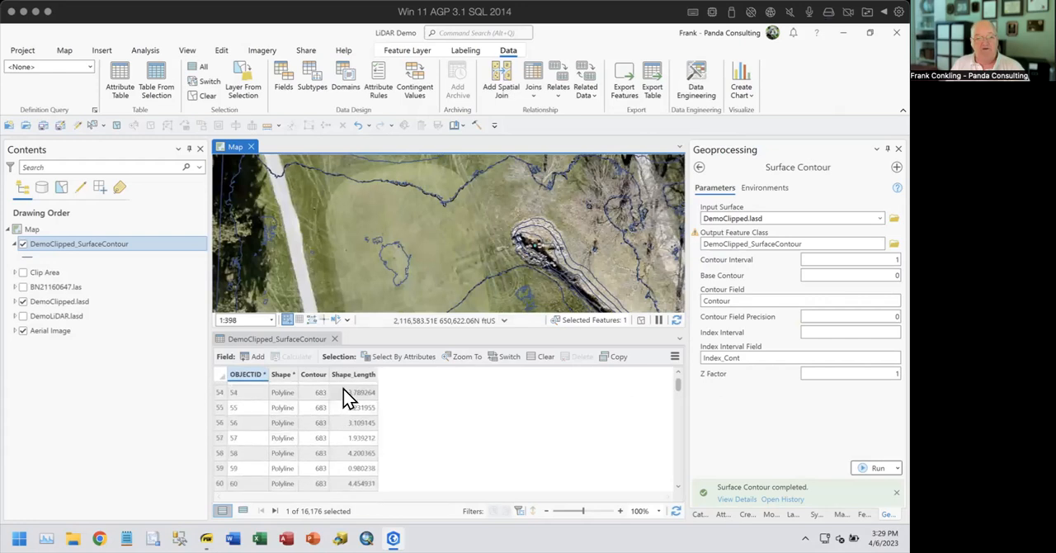
scroll(336, 440, down, 5)
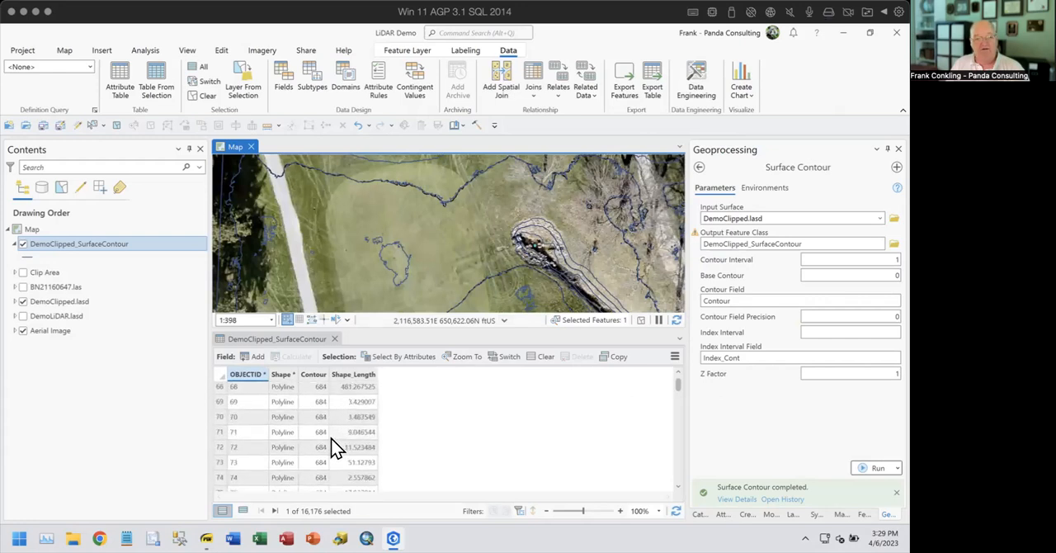
click(220, 389)
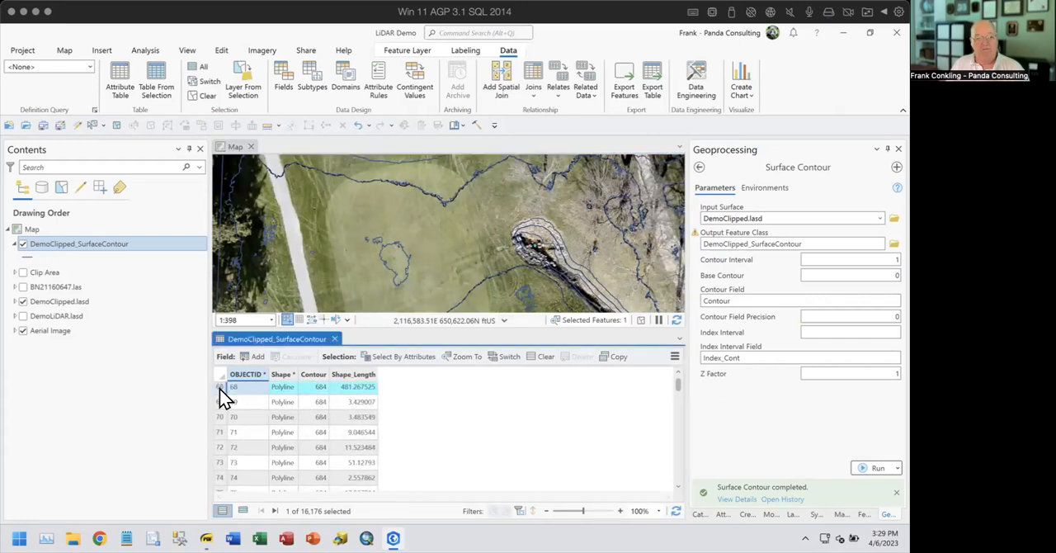
click(467, 358)
click(448, 278)
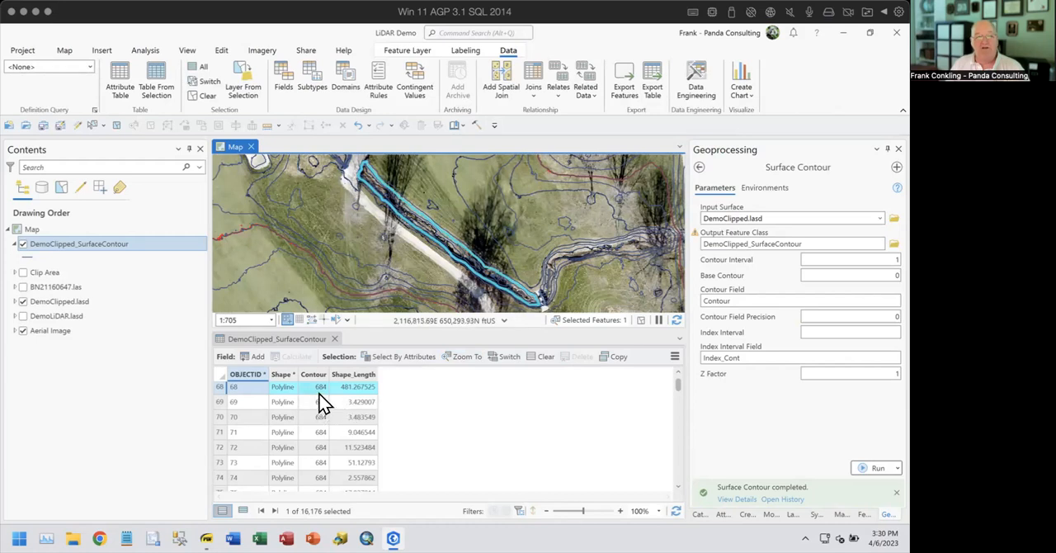
- Turn off the DemoClipped.lasd layer and inspect the generated contours around the selected line
click(24, 302)
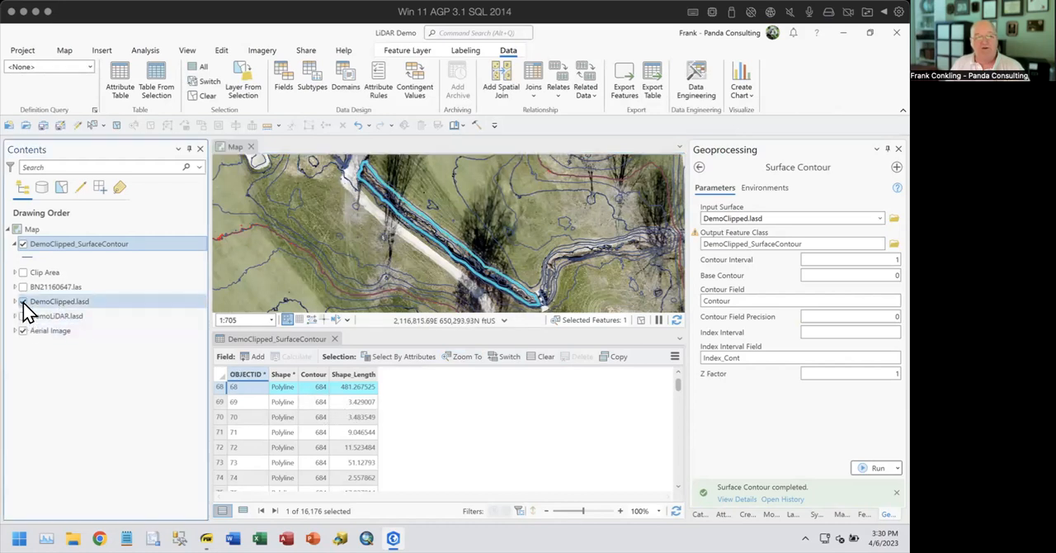
click(24, 302)
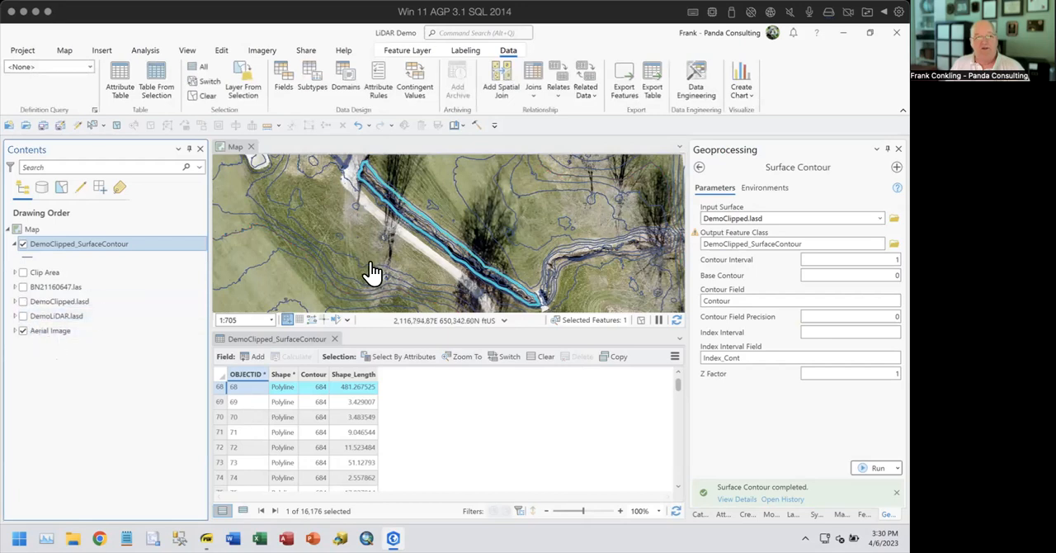
drag(372, 272, 459, 300)
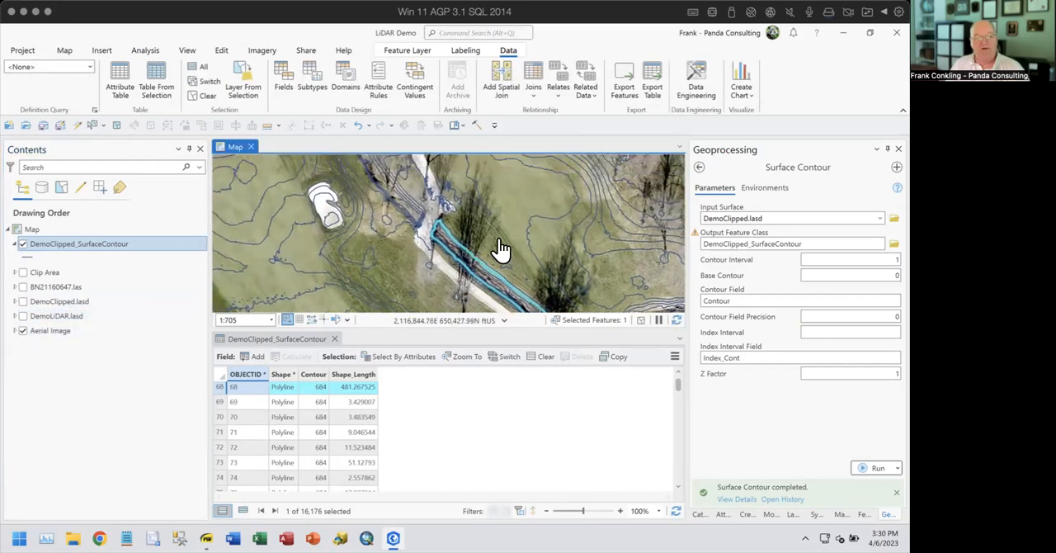
scroll(500, 249, down, 2)
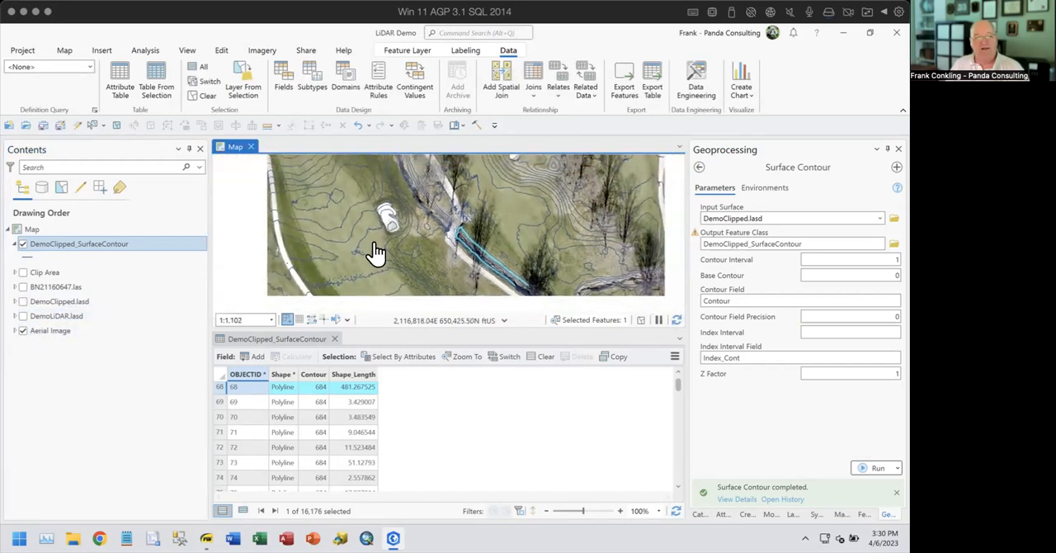
- Open the symbology settings of the DemoClipped_SurfaceContour layer
click(78, 254)
right_click(75, 245)
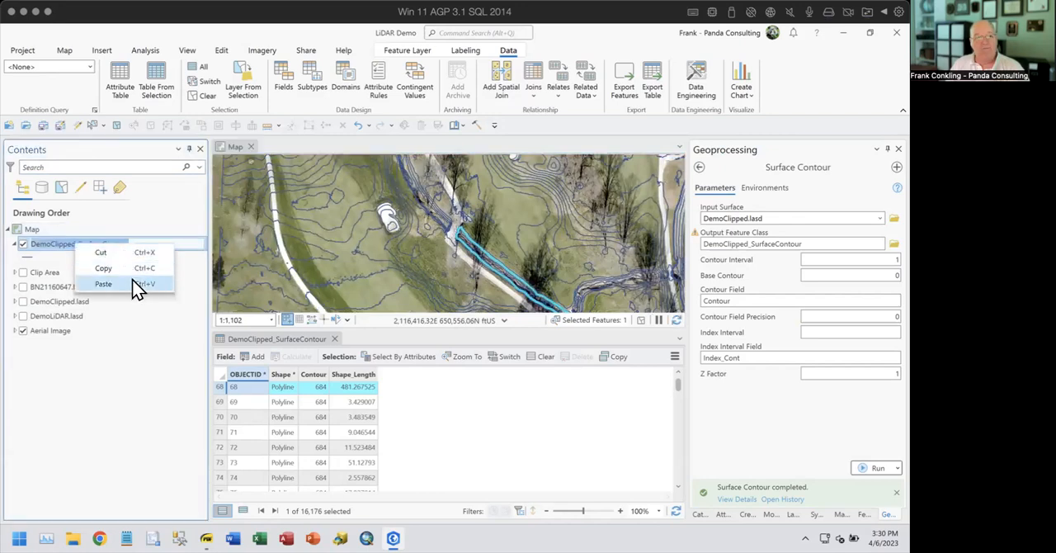
click(116, 347)
right_click(68, 246)
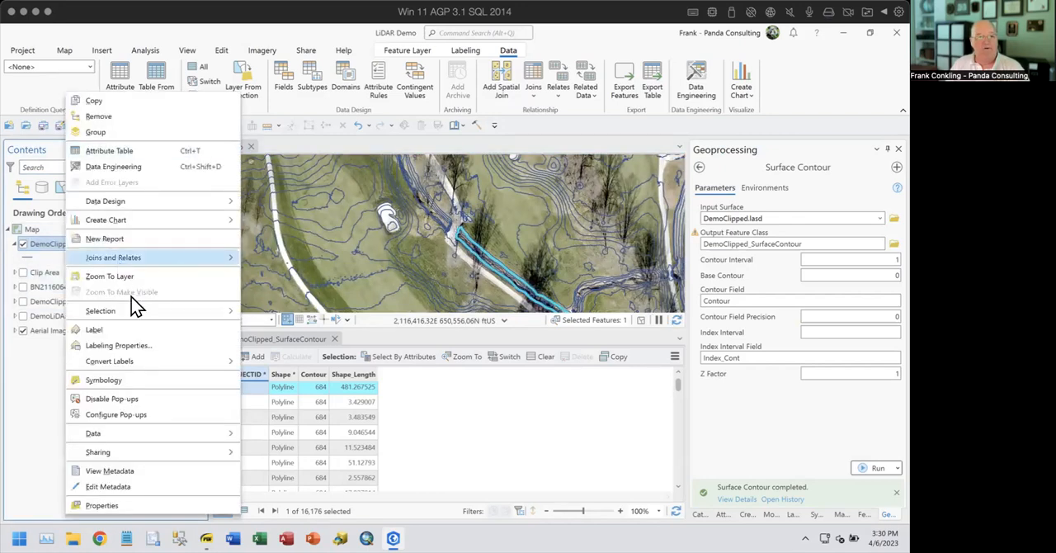
click(118, 382)
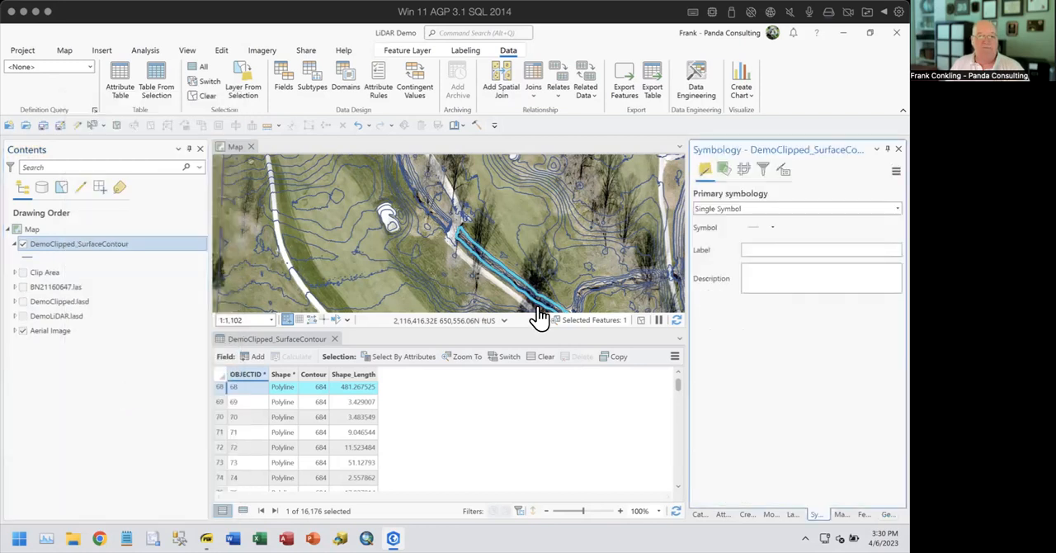
- Symbolize the contour layer with Graduated Colors based on the Contour field
click(732, 211)
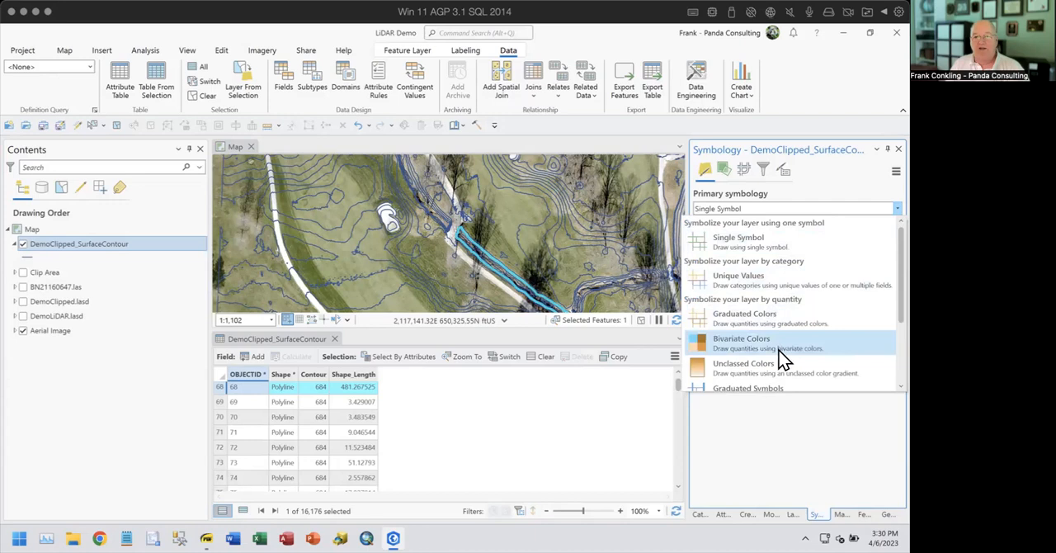
scroll(779, 349, down, 2)
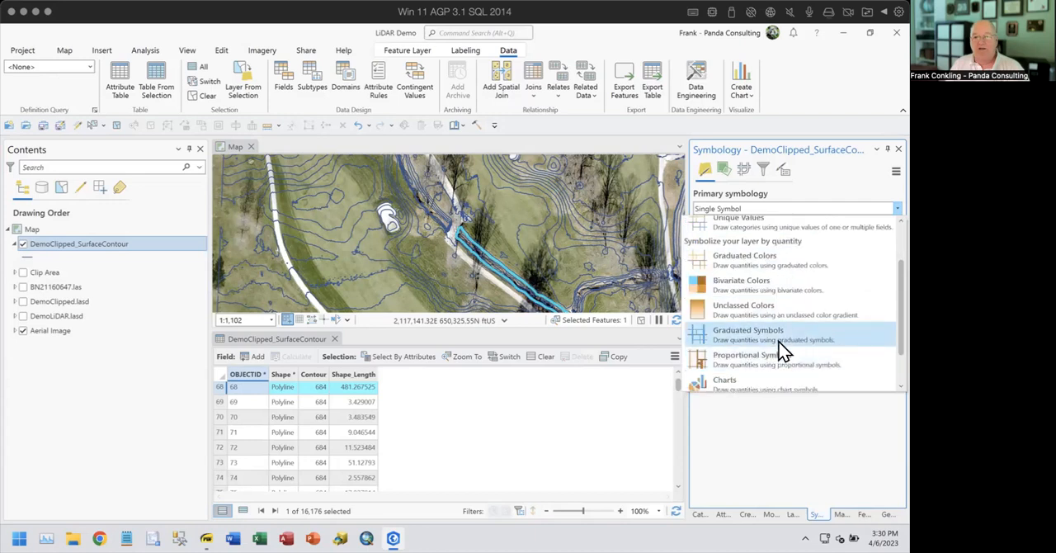
click(751, 260)
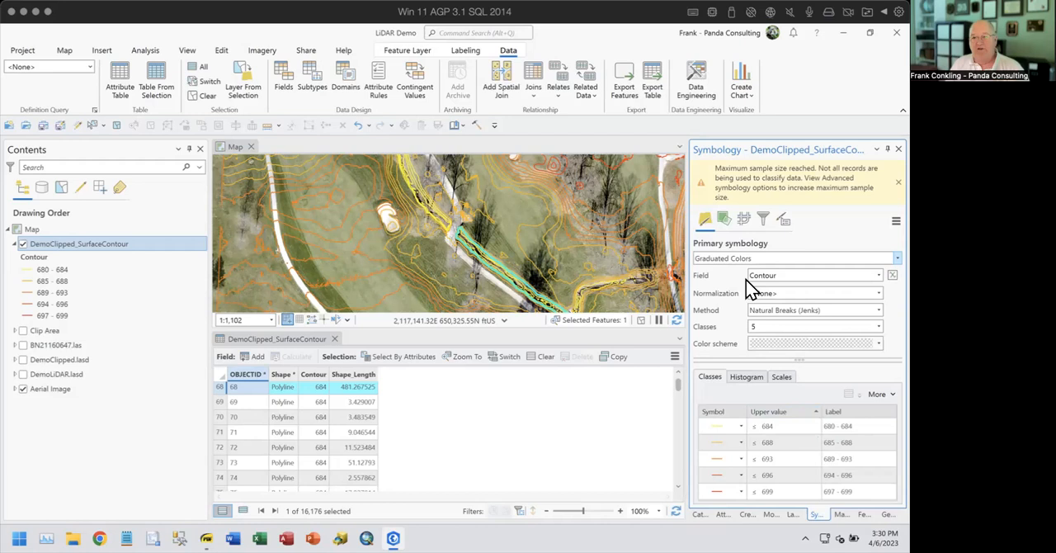
- Change the contour layer's primary symbology to Unique Values based on the Contour field
click(803, 258)
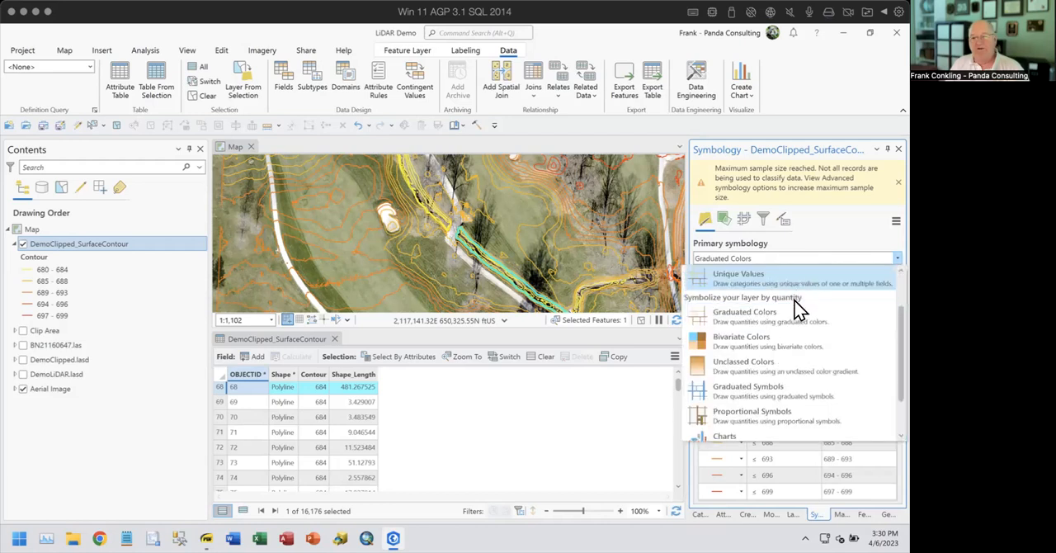
scroll(807, 342, down, 1)
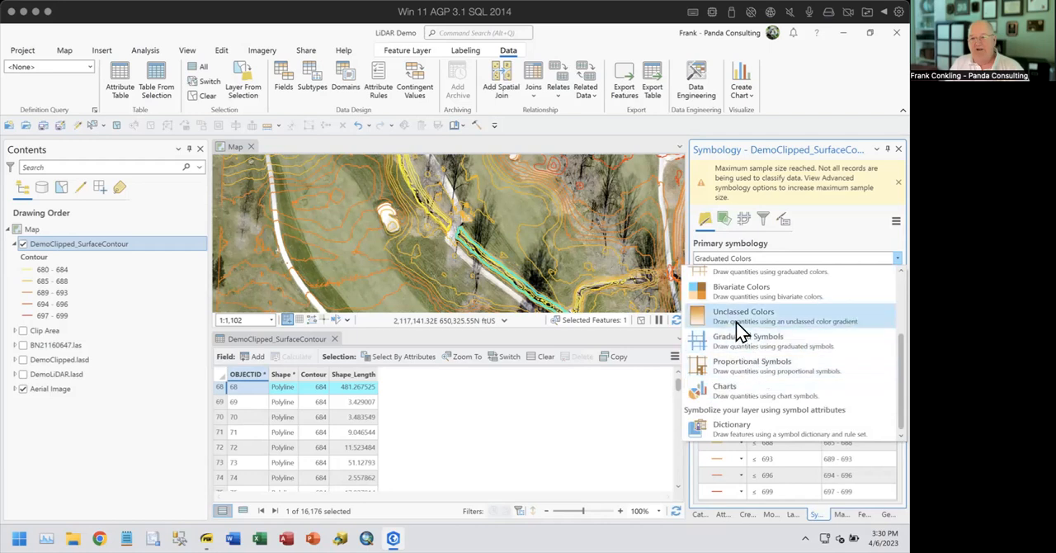
scroll(736, 322, up, 2)
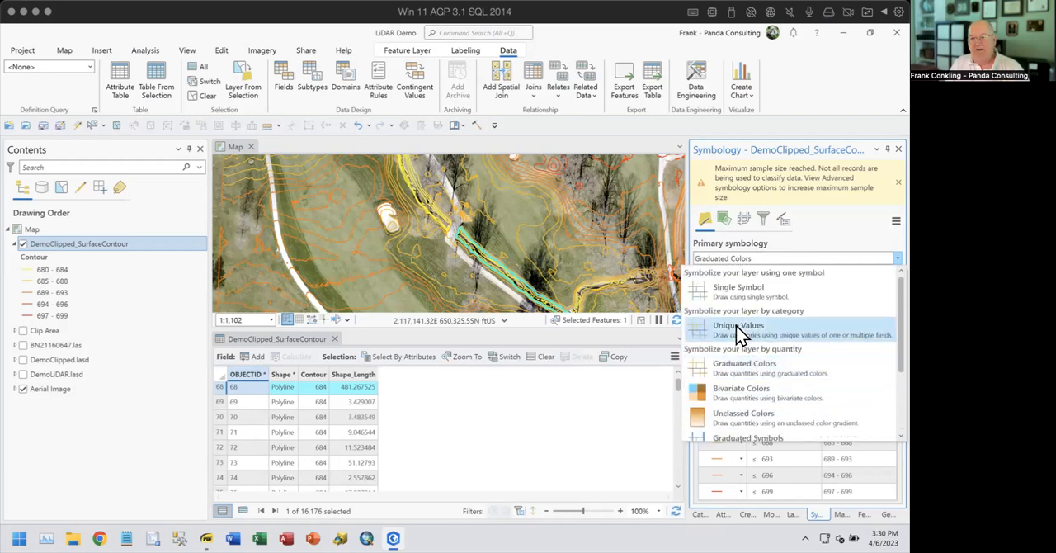
click(739, 327)
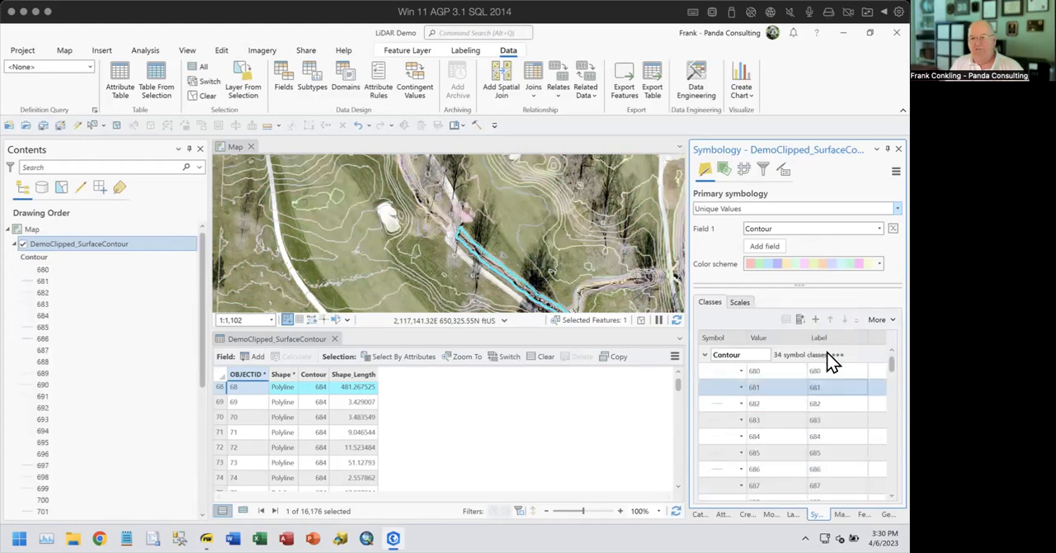
- Browse the available color schemes for the unique contour values and keep the current scheme
click(825, 265)
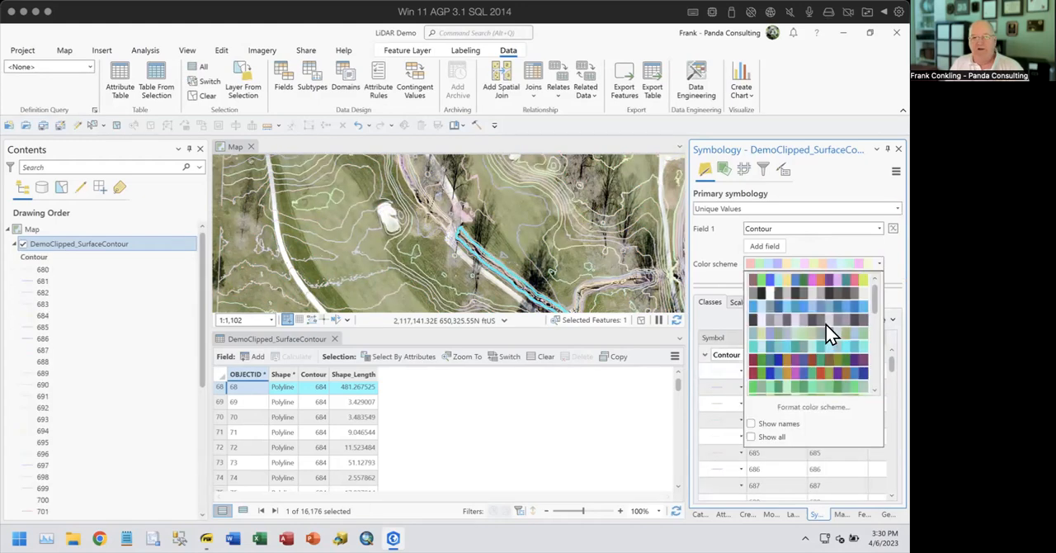
scroll(814, 328, down, 3)
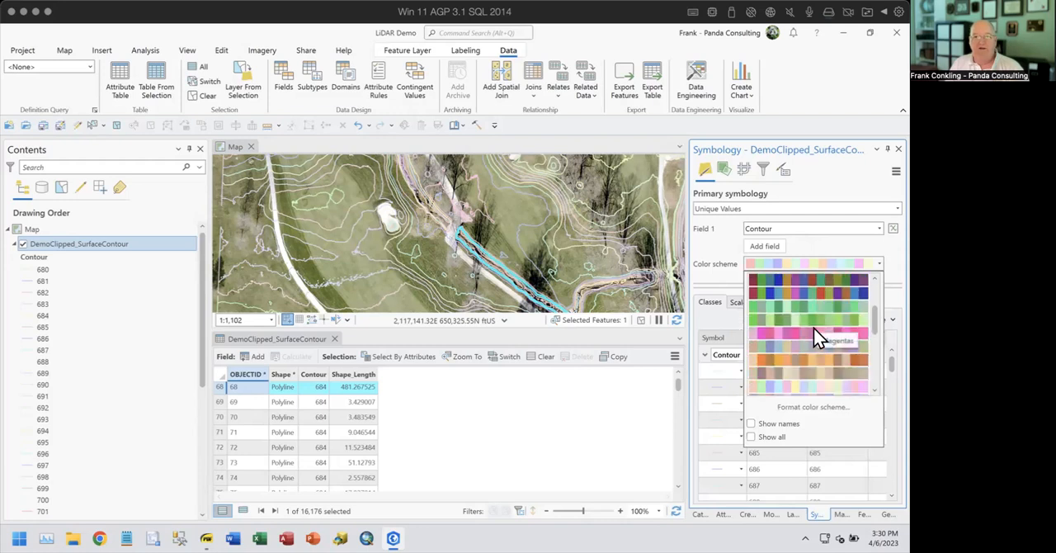
scroll(814, 328, down, 3)
scroll(814, 329, down, 3)
scroll(815, 329, down, 3)
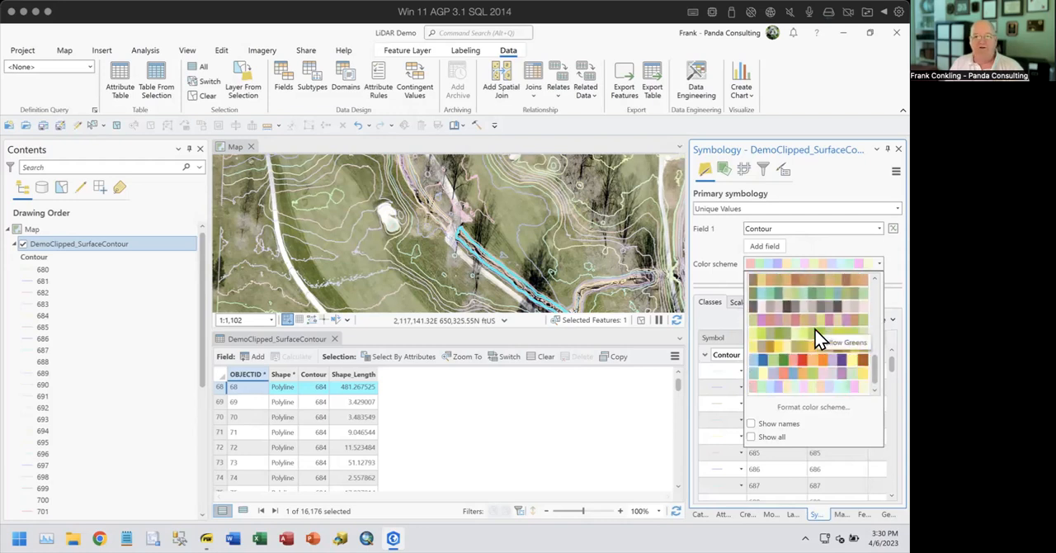
scroll(813, 326, up, 9)
scroll(814, 325, down, 6)
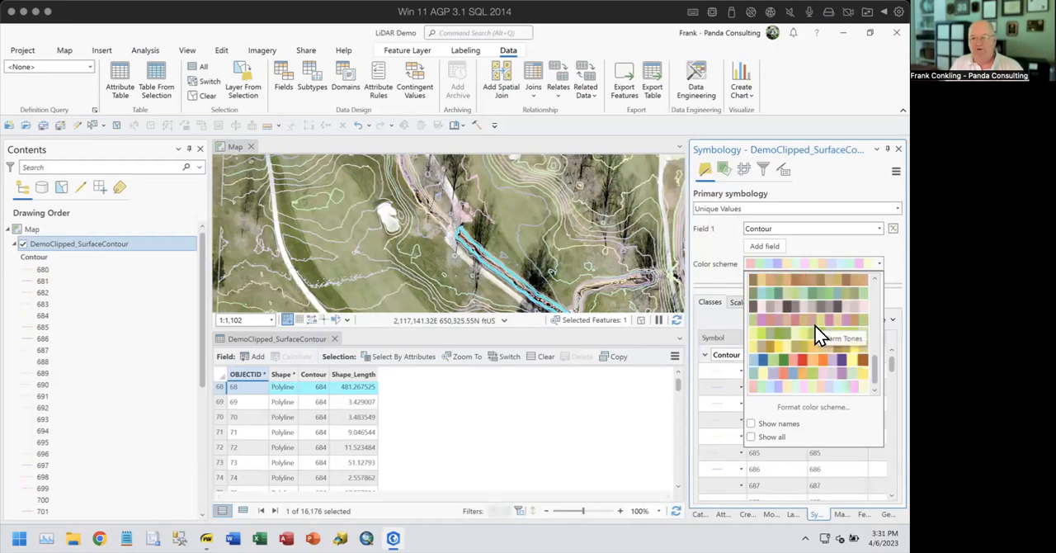
click(828, 243)
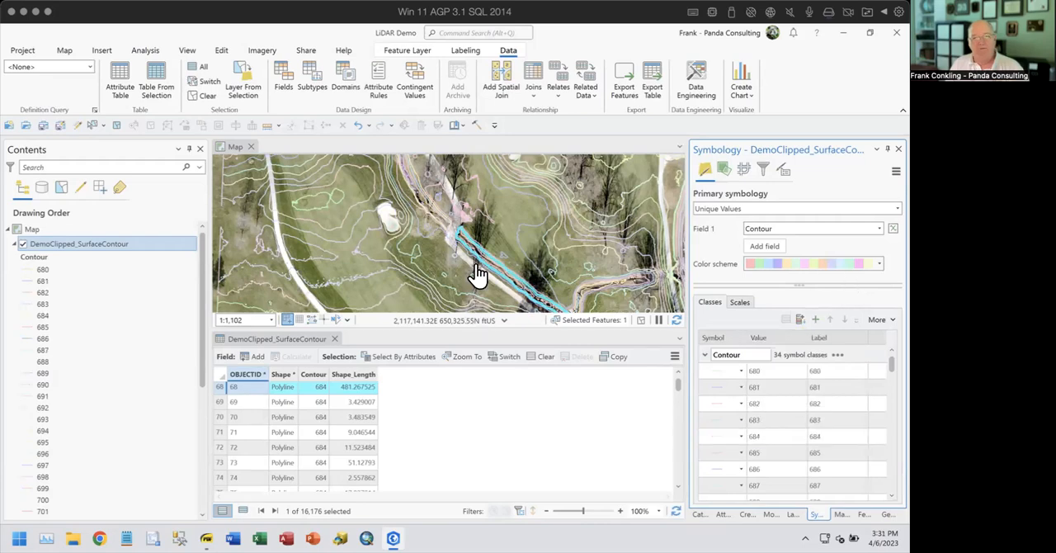
- Close the attribute table and collapse the DemoClipped_SurfaceContour legend in the layer list
click(335, 338)
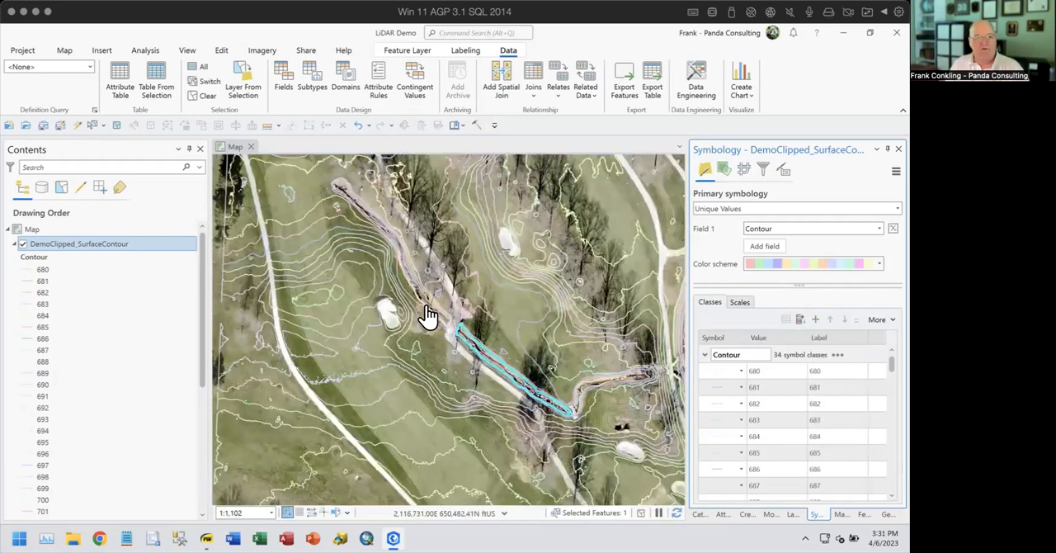
scroll(428, 316, down, 3)
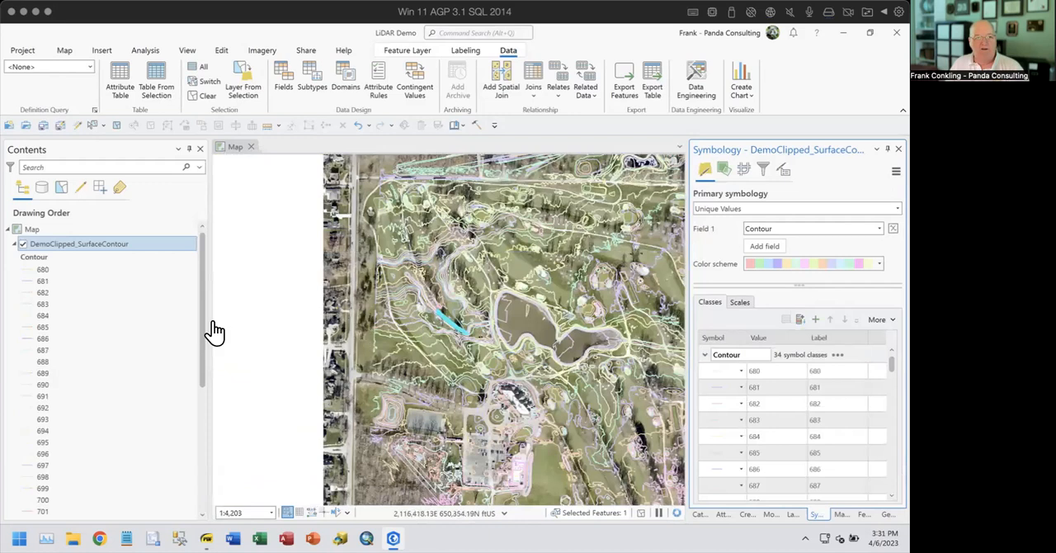
click(15, 244)
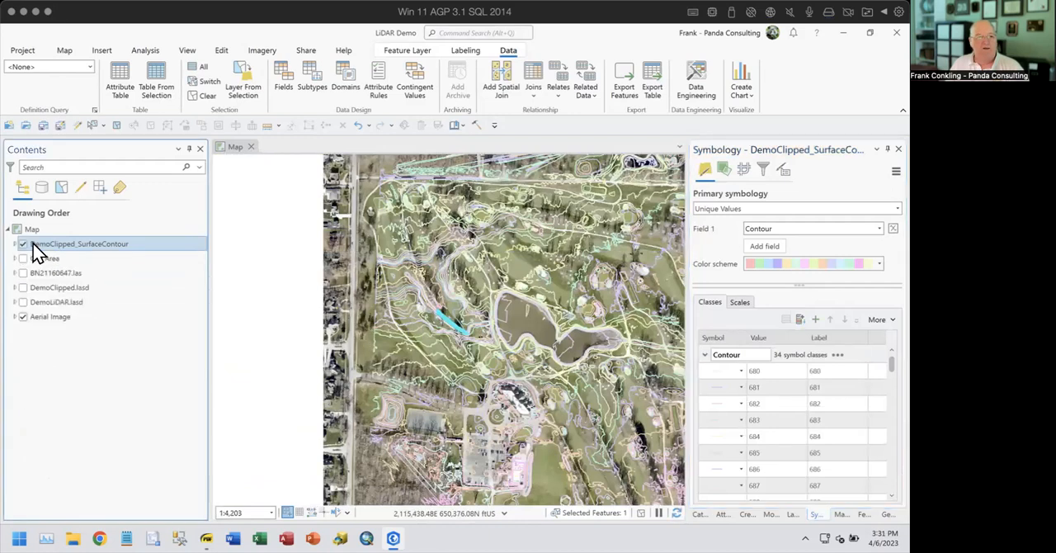
- Turn on labels for the DemoClipped_SurfaceContour layer and set their position to Contour placement
right_click(83, 244)
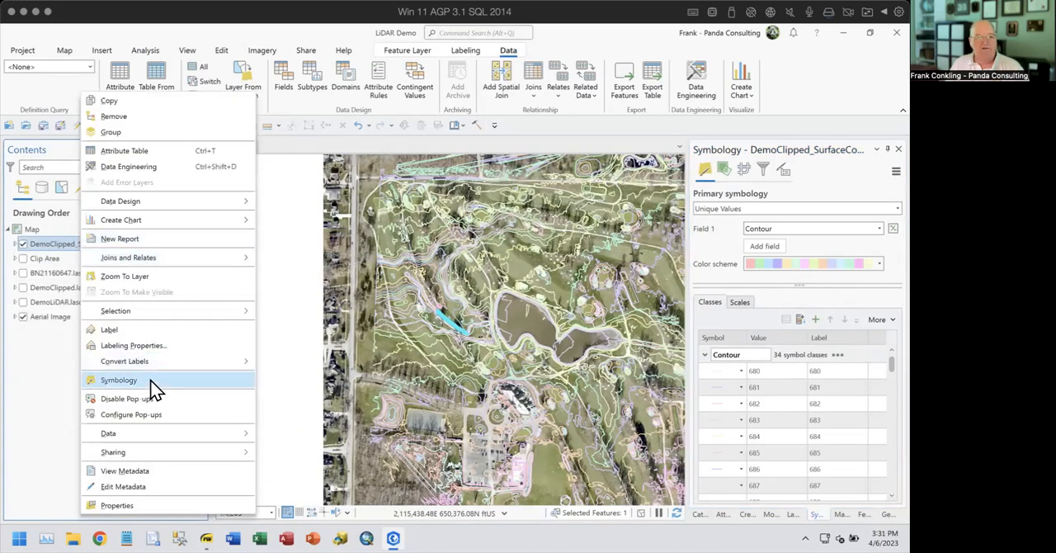
click(141, 331)
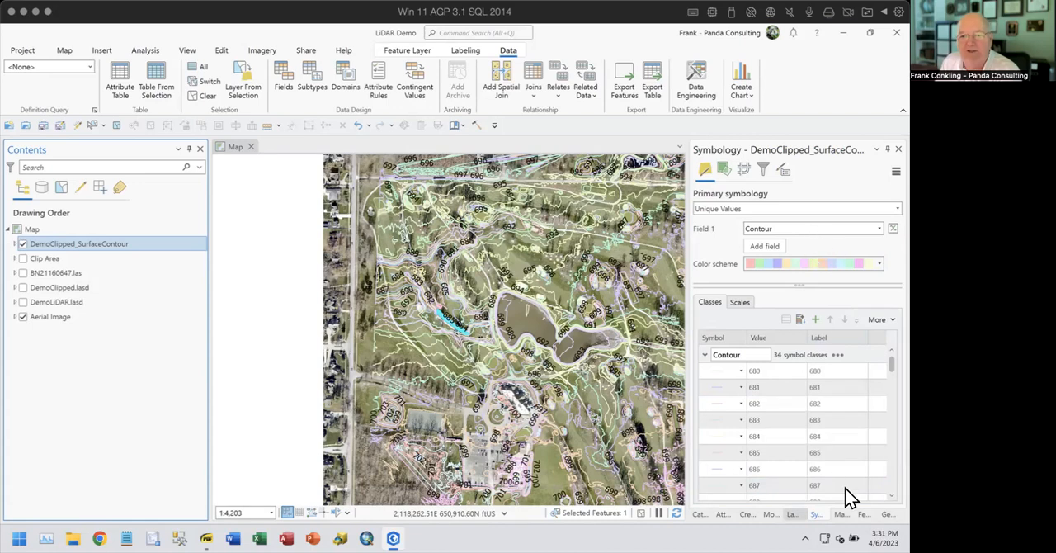
click(796, 515)
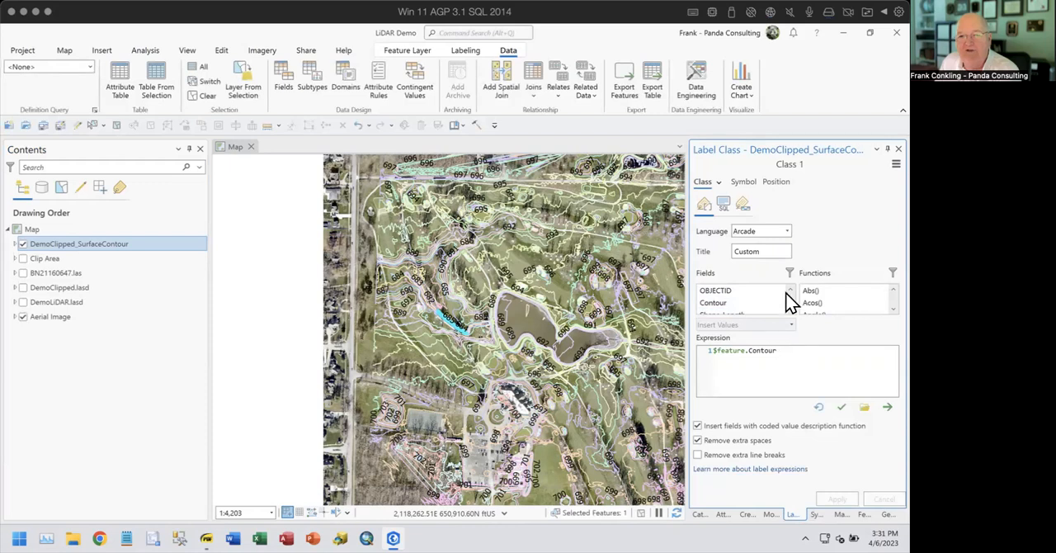
click(775, 182)
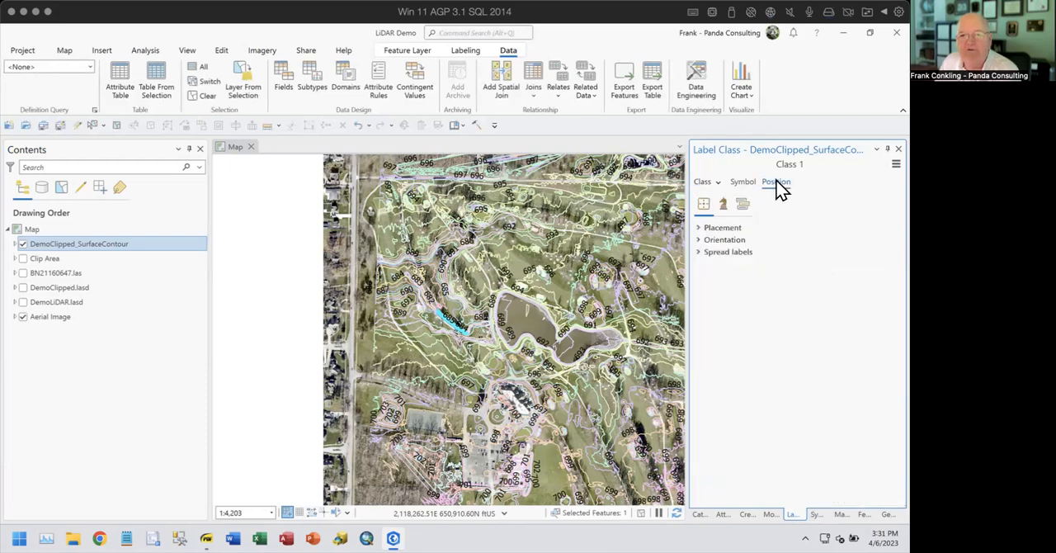
click(703, 227)
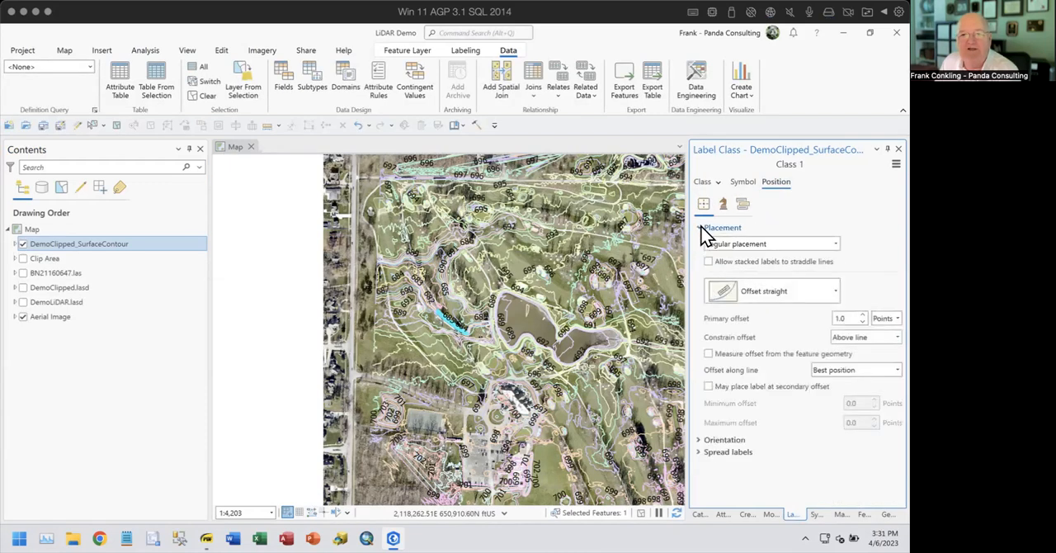
click(831, 243)
click(761, 304)
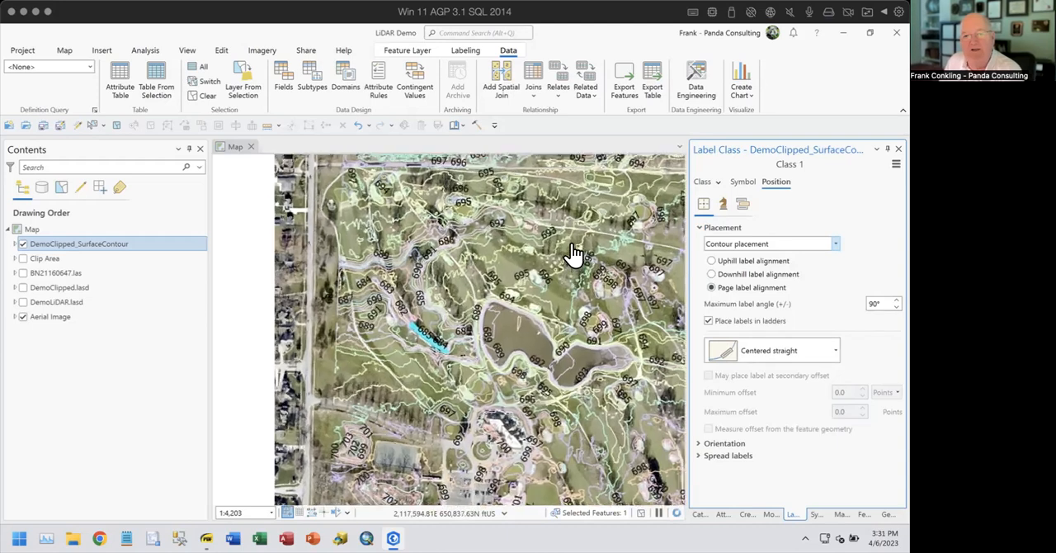
- Add a white halo to the contour label text symbol and apply it
scroll(573, 254, up, 4)
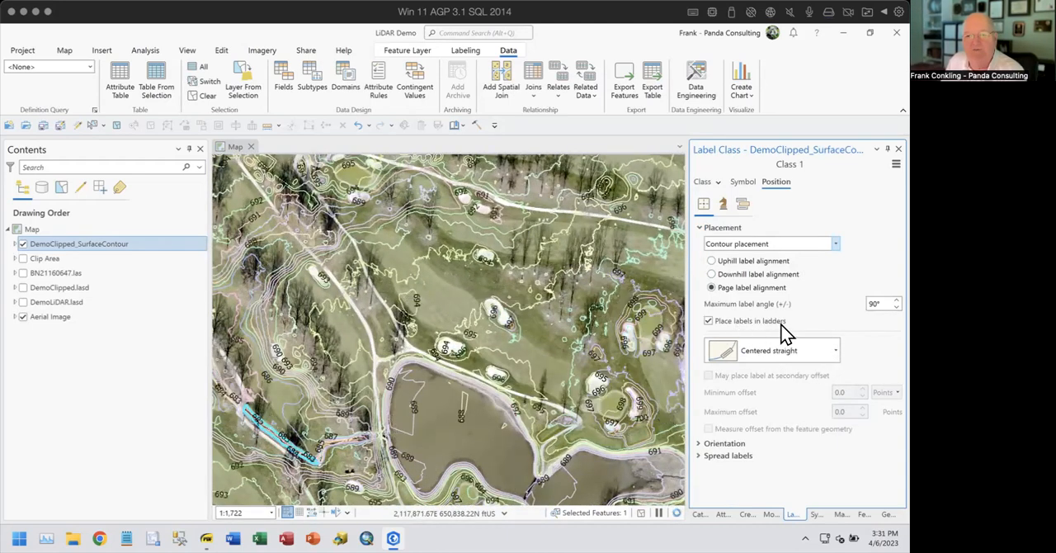
scroll(497, 272, up, 3)
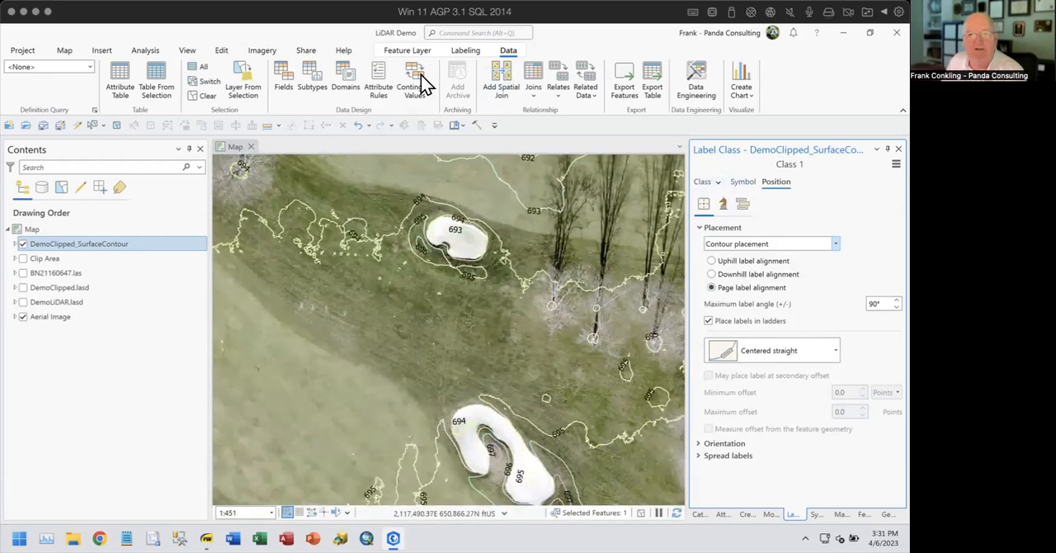
click(463, 51)
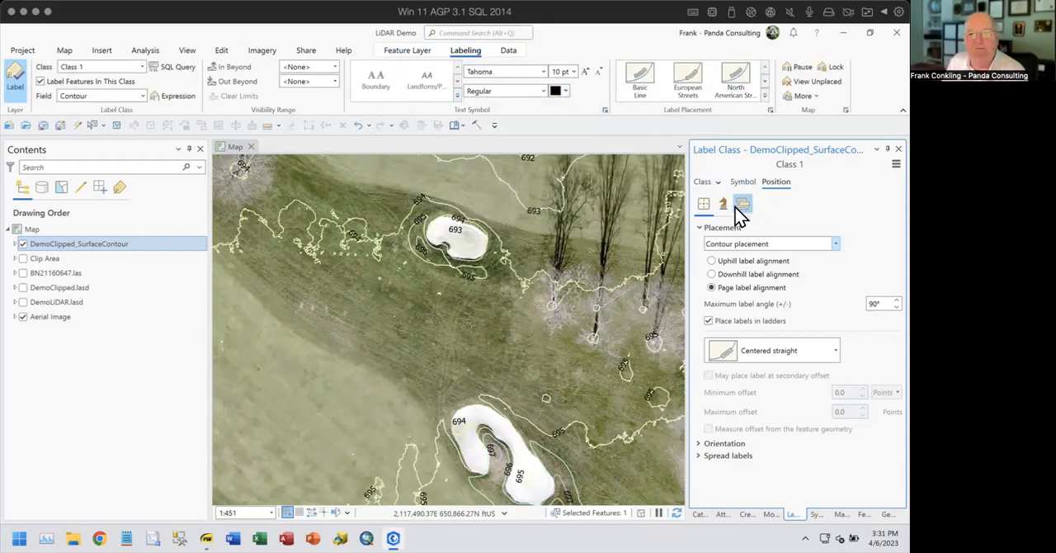
click(743, 182)
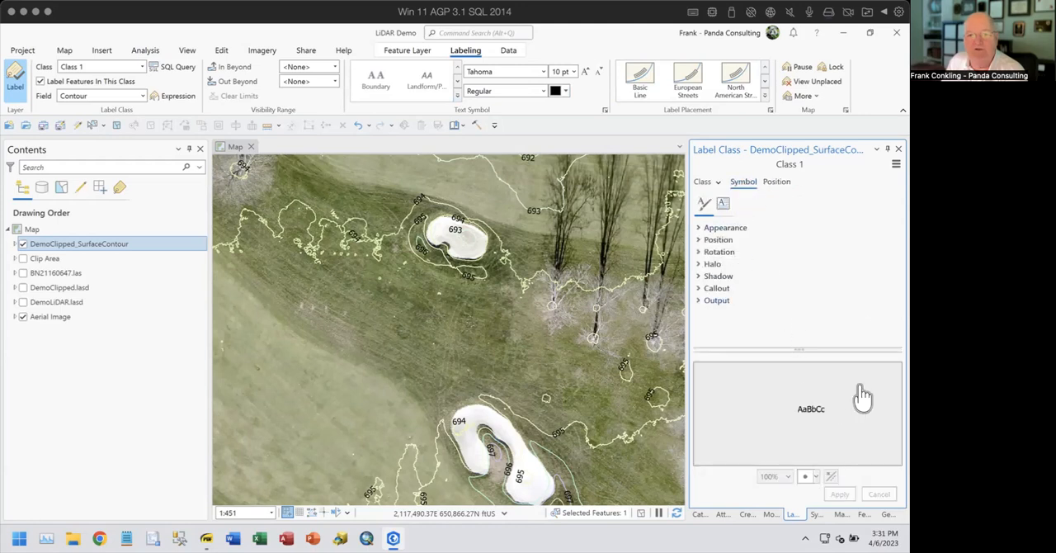
click(712, 264)
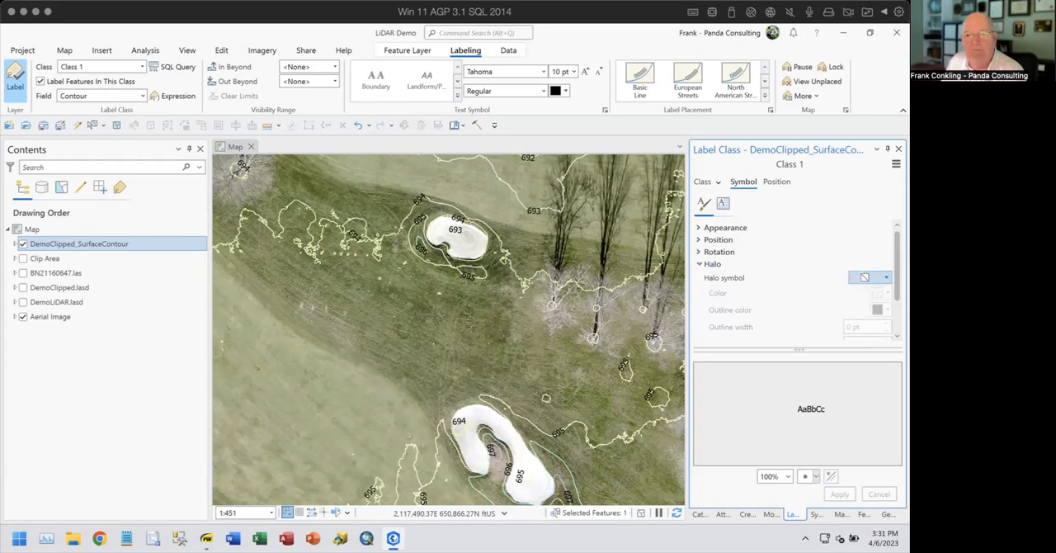
click(867, 278)
click(812, 358)
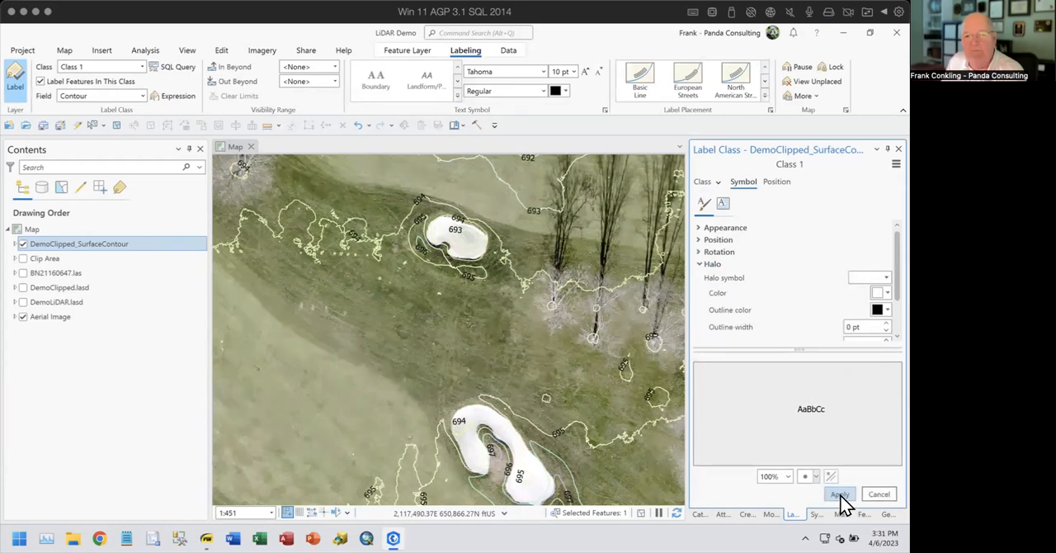
click(840, 496)
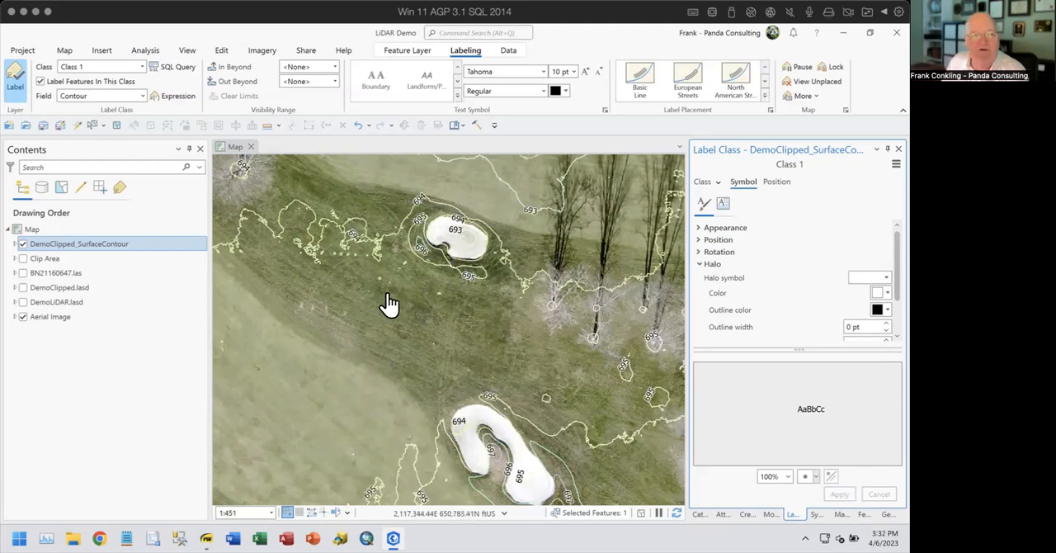
- Change the DemoClipped_SurfaceContour layer's primary symbology to Single Symbol
click(15, 245)
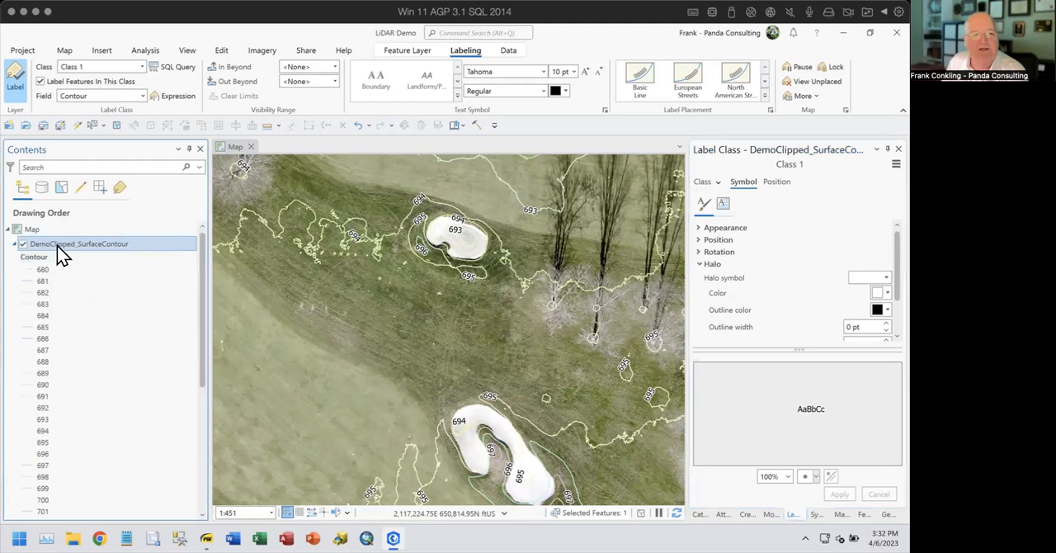
click(56, 246)
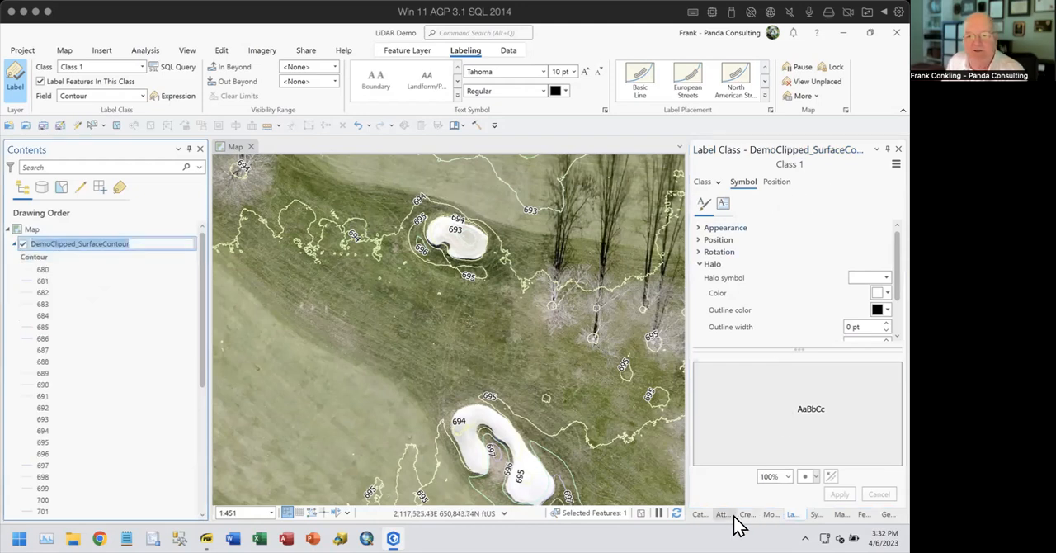
click(815, 514)
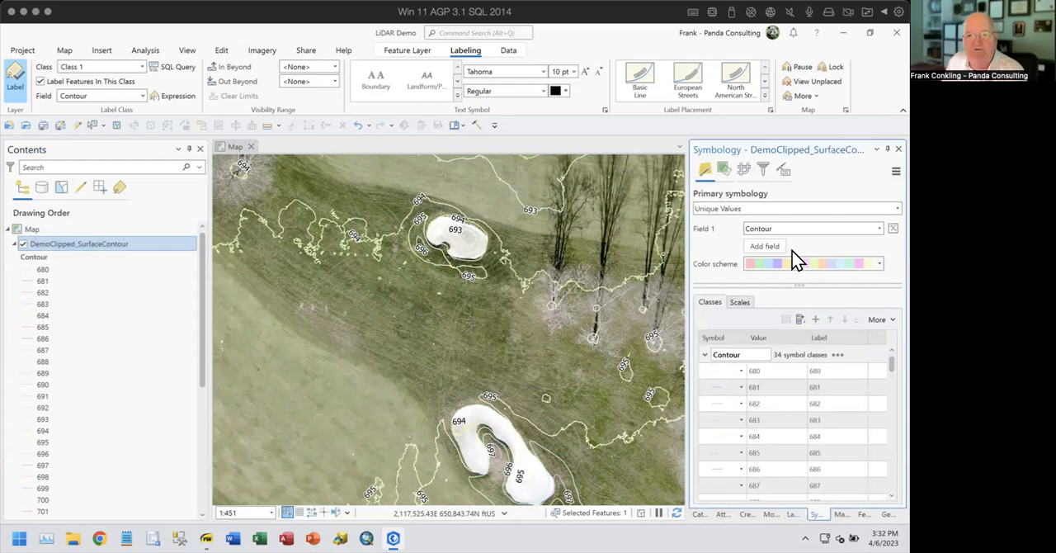
click(746, 212)
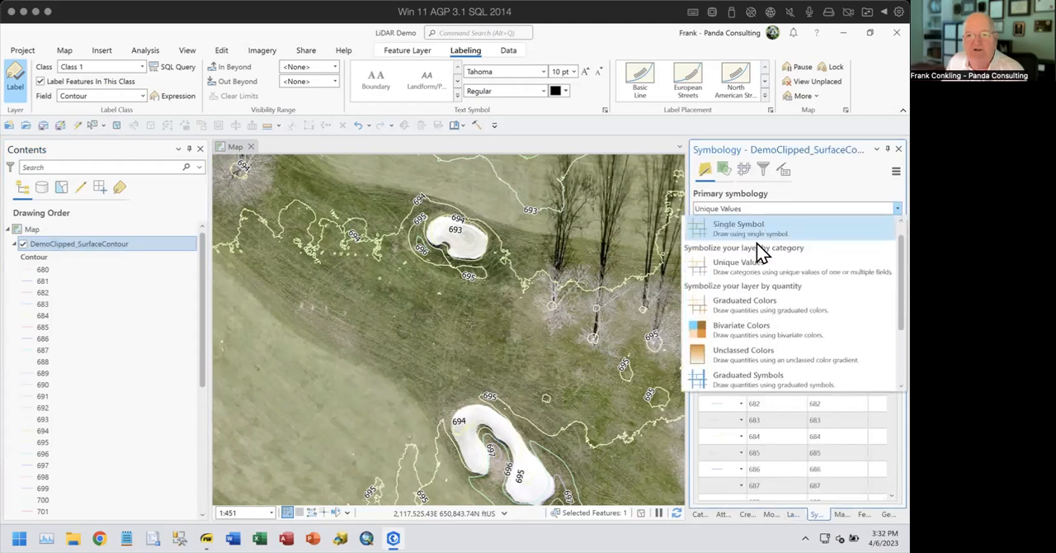
click(752, 267)
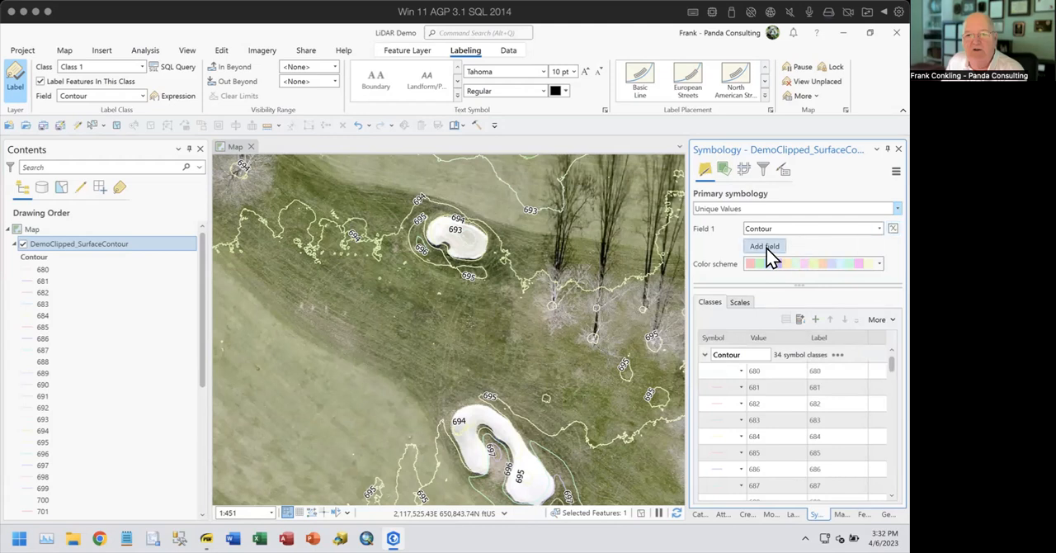
click(732, 211)
click(736, 233)
- Format the contour line symbol as a gray dashed line and apply it
click(753, 227)
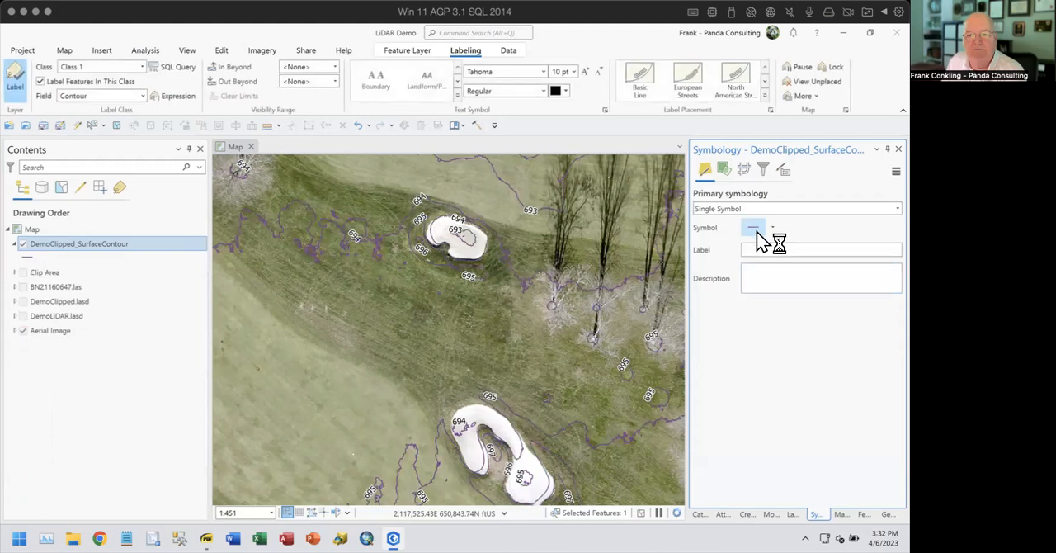
click(890, 243)
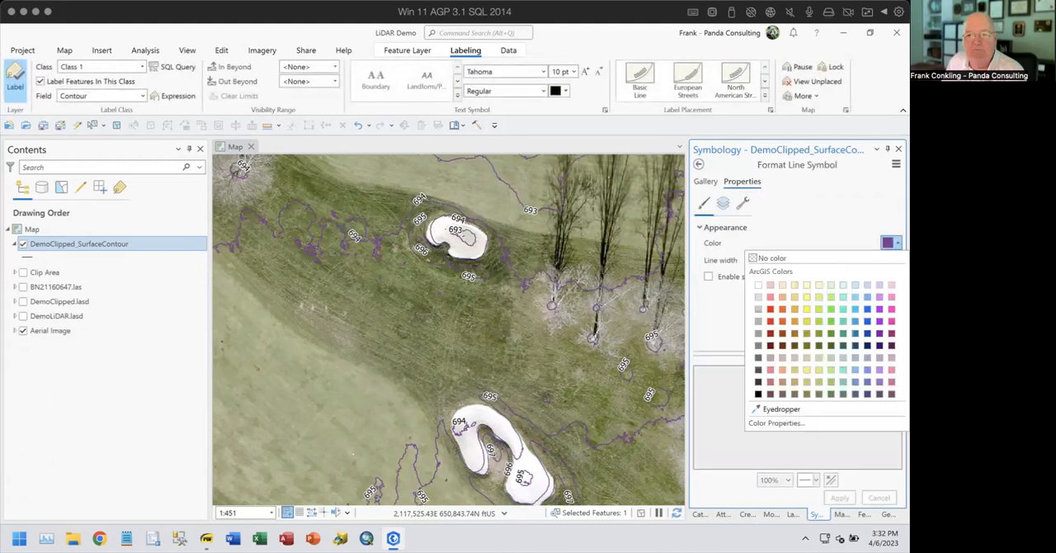
click(758, 333)
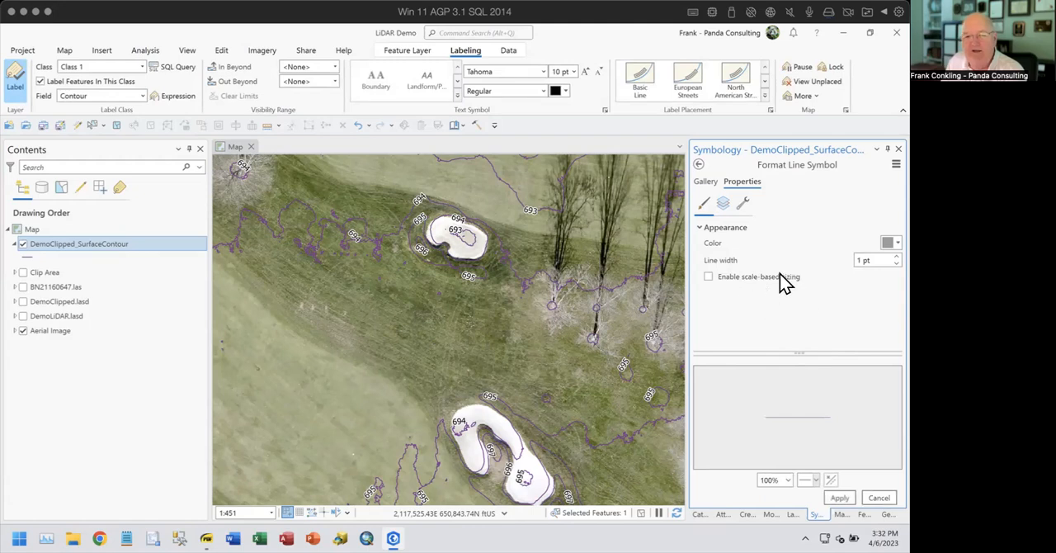
click(724, 204)
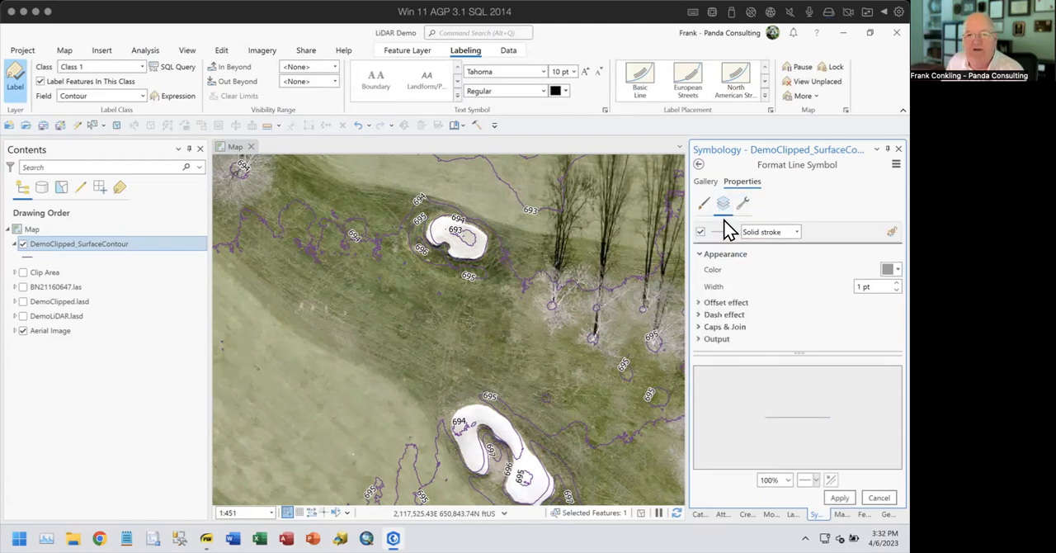
click(708, 315)
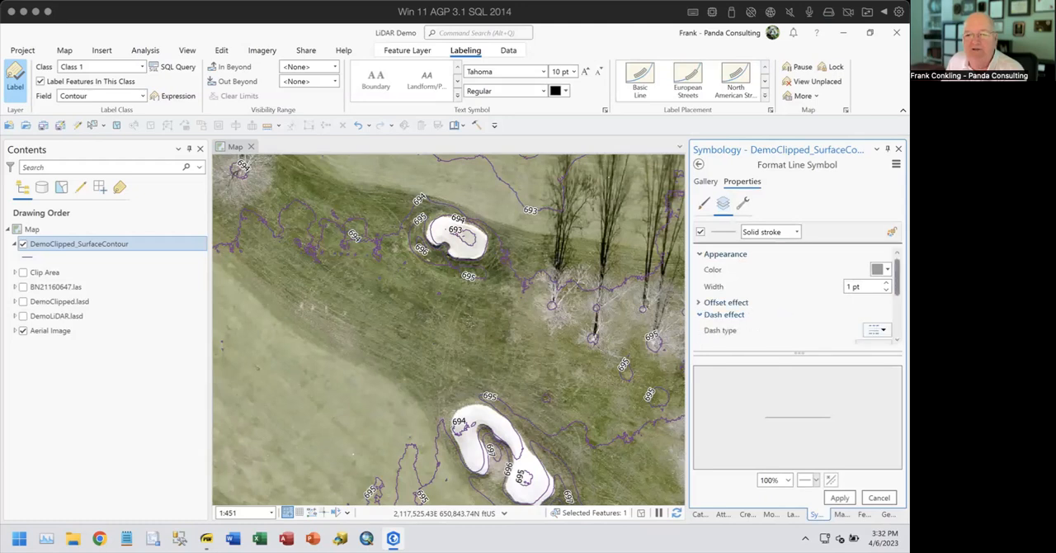
click(876, 329)
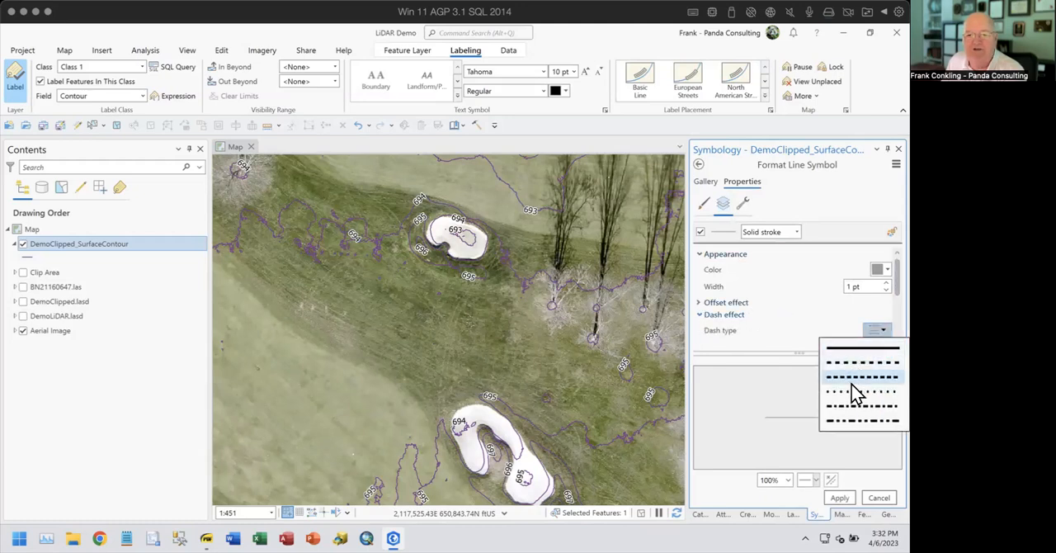
click(874, 406)
click(840, 499)
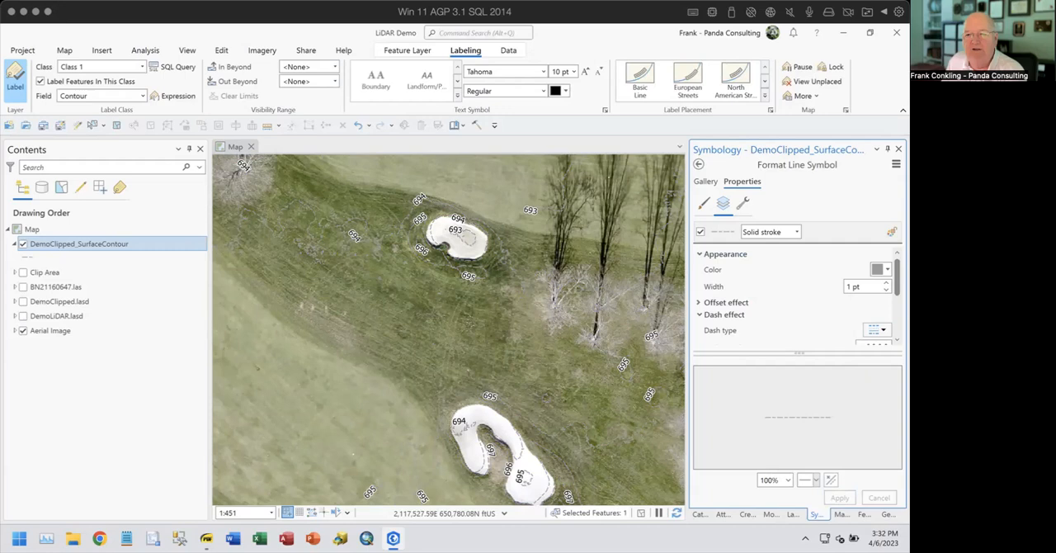
- Darken the dashed contour line's color to near-black, set its width to 2 pt and apply it
click(886, 269)
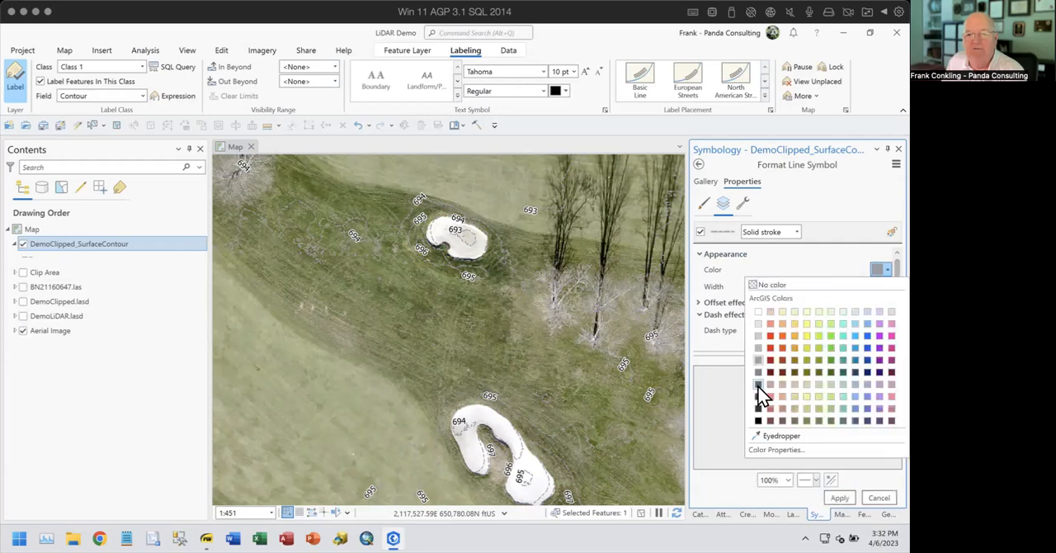
click(758, 420)
click(840, 499)
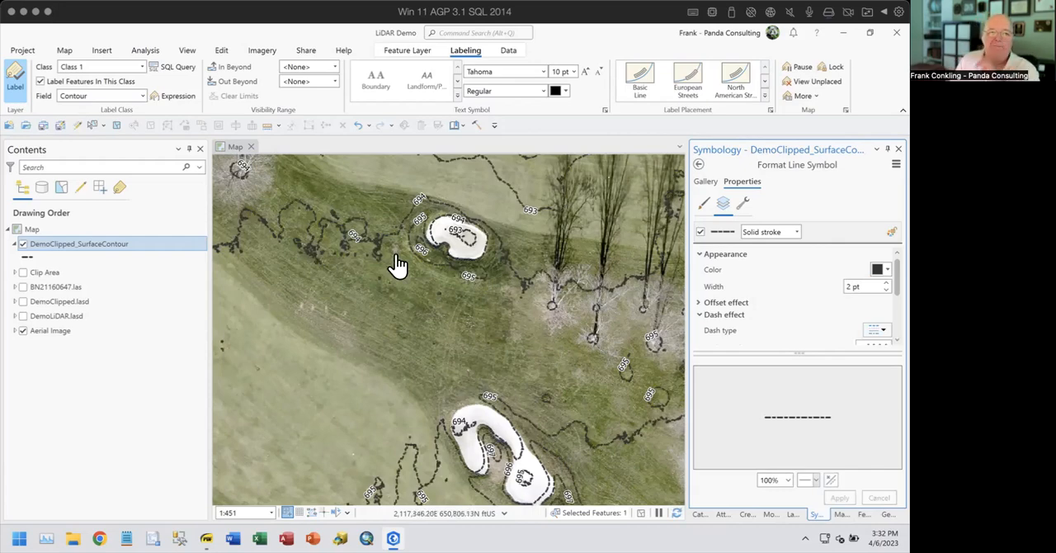
scroll(351, 236, up, 3)
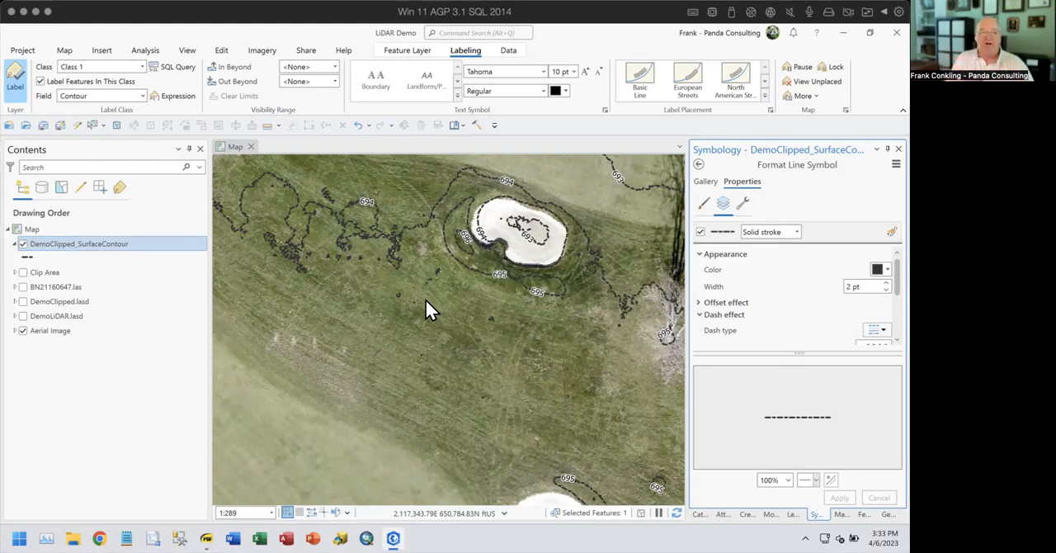
- Review the Selection and LAS Filter classification settings in the DemoClipped.lasd layer properties
right_click(61, 303)
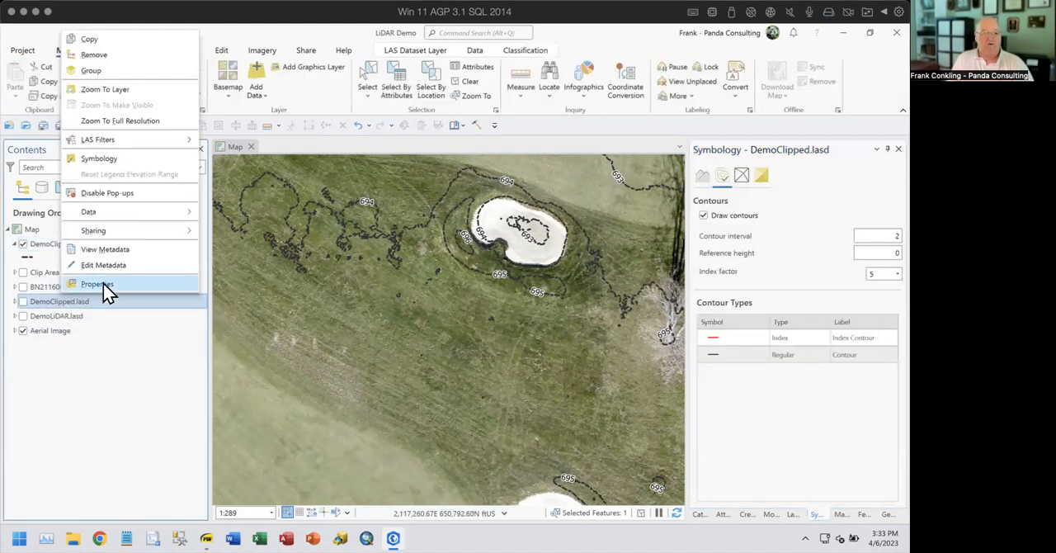
click(103, 283)
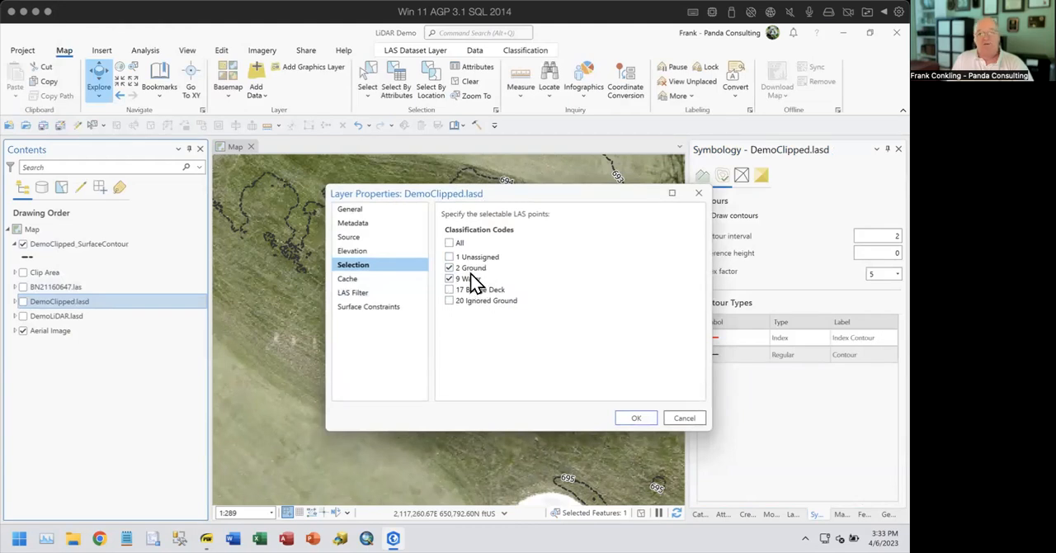
click(361, 293)
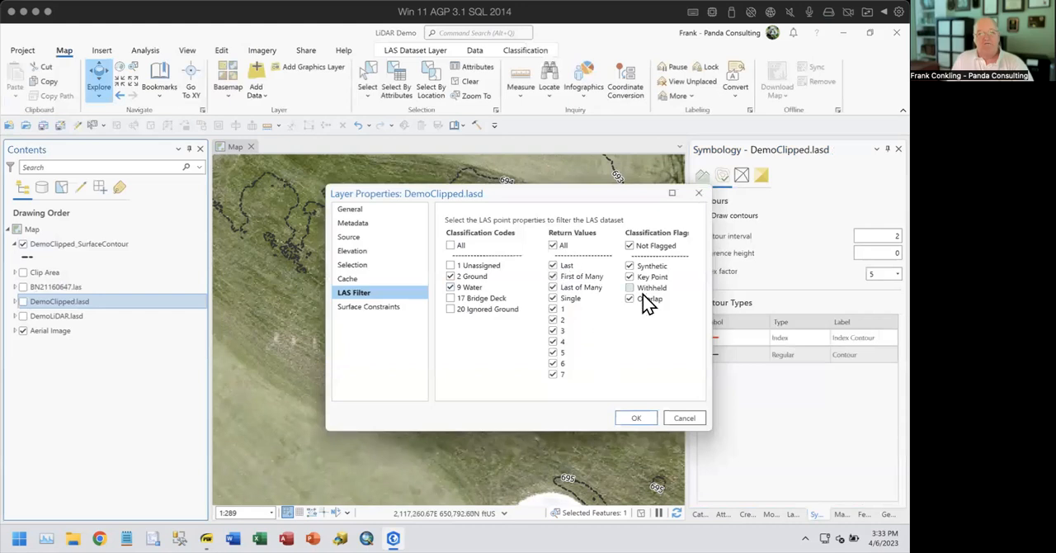
click(354, 268)
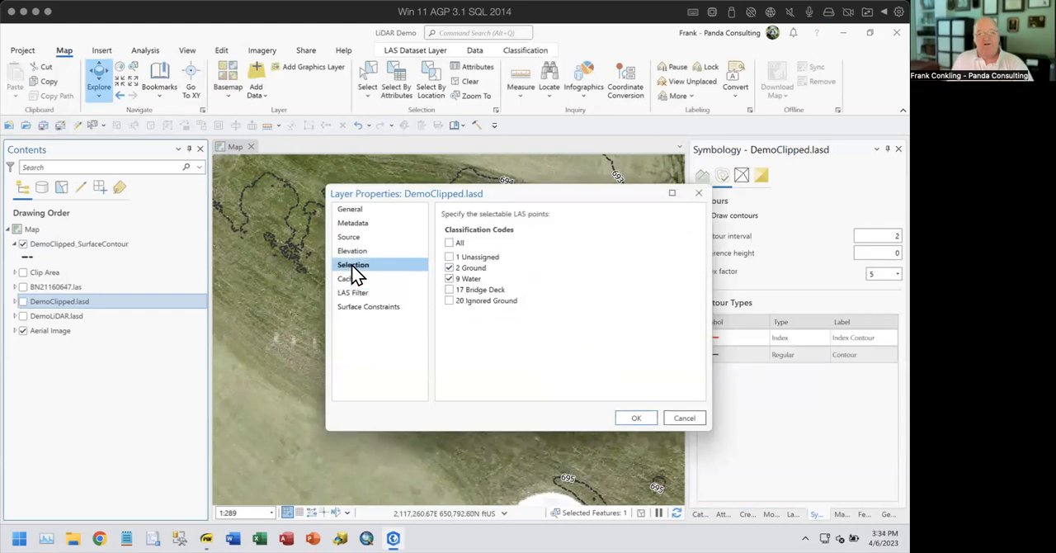
click(638, 418)
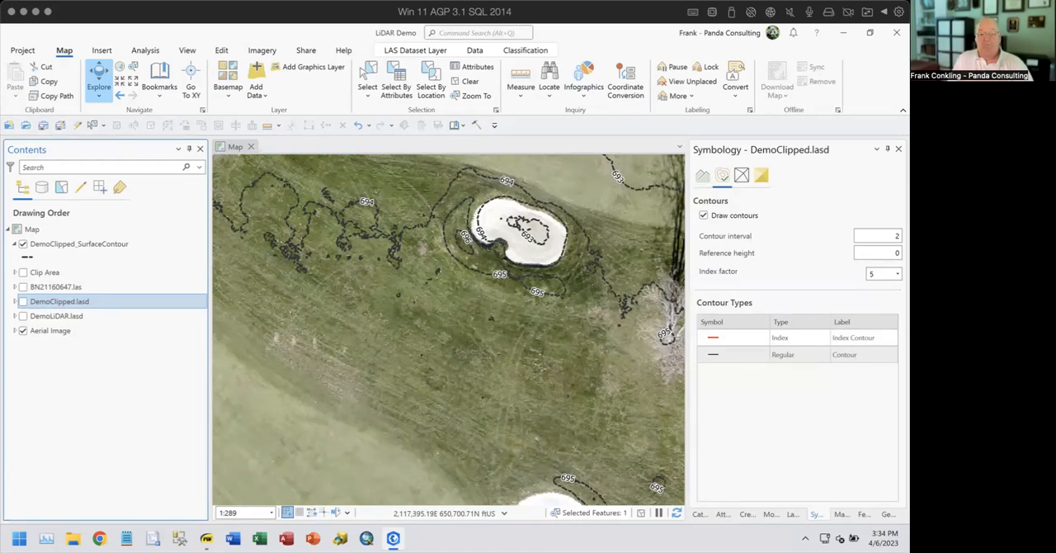
- Switch to LiDAR.pdf in SumatraPDF and go from the Steps slide to the closing page
click(206, 538)
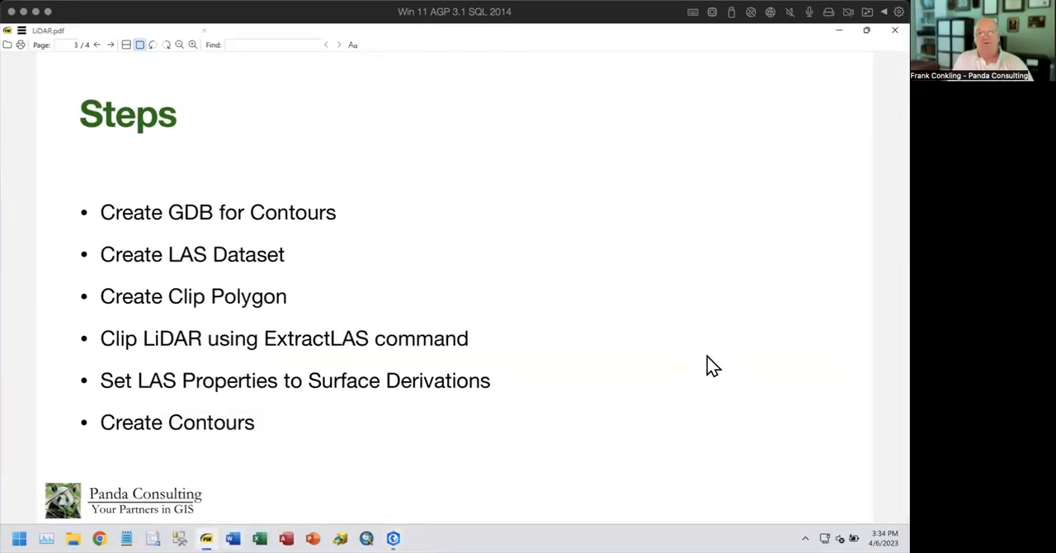
key(Page_Down)
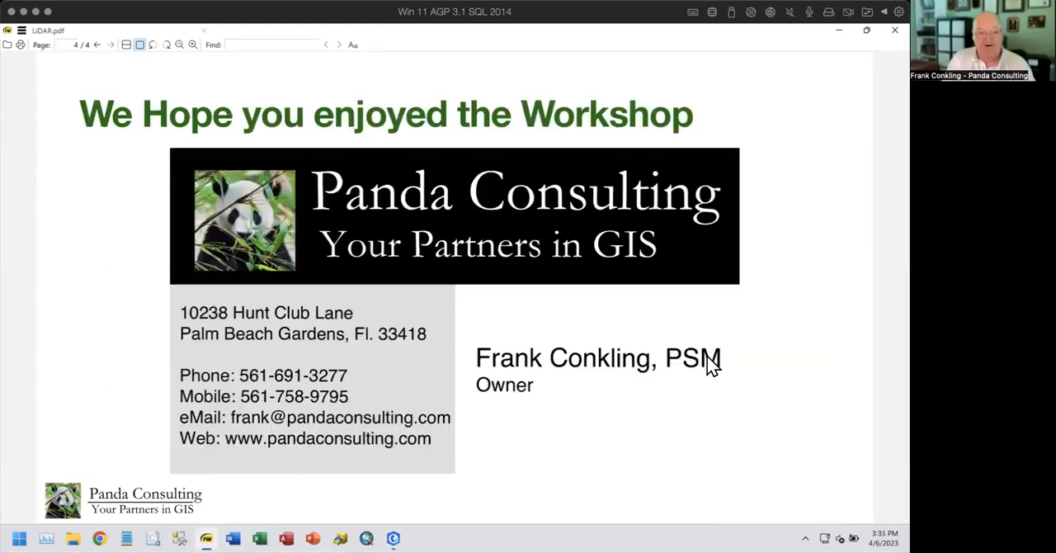